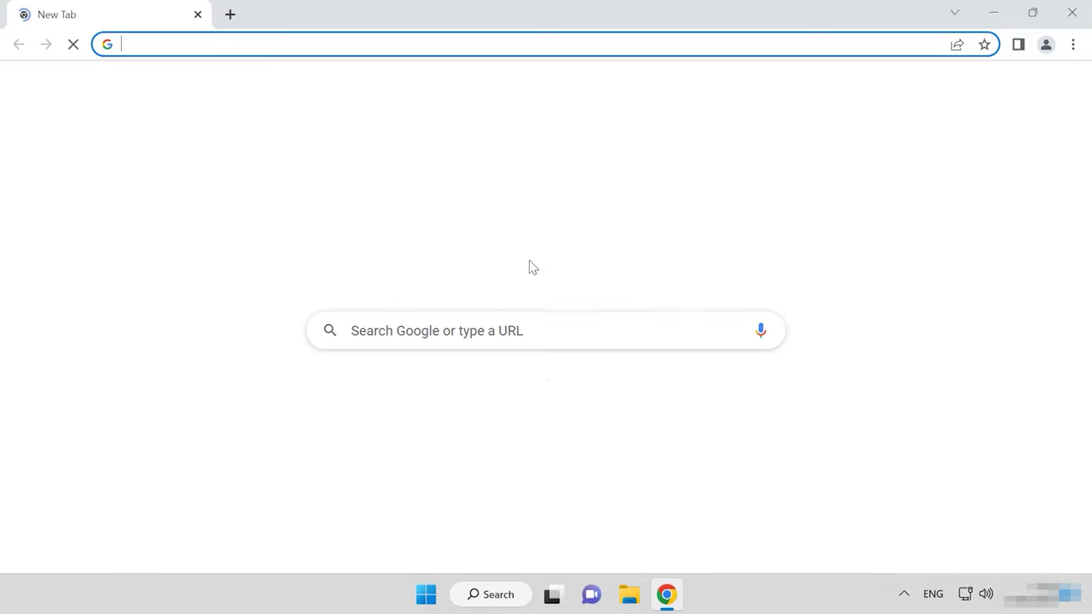
- Go to the NAS portal at 192.168.1.222 in the browser
{"action": "left_click", "coordinate": [154, 45]}
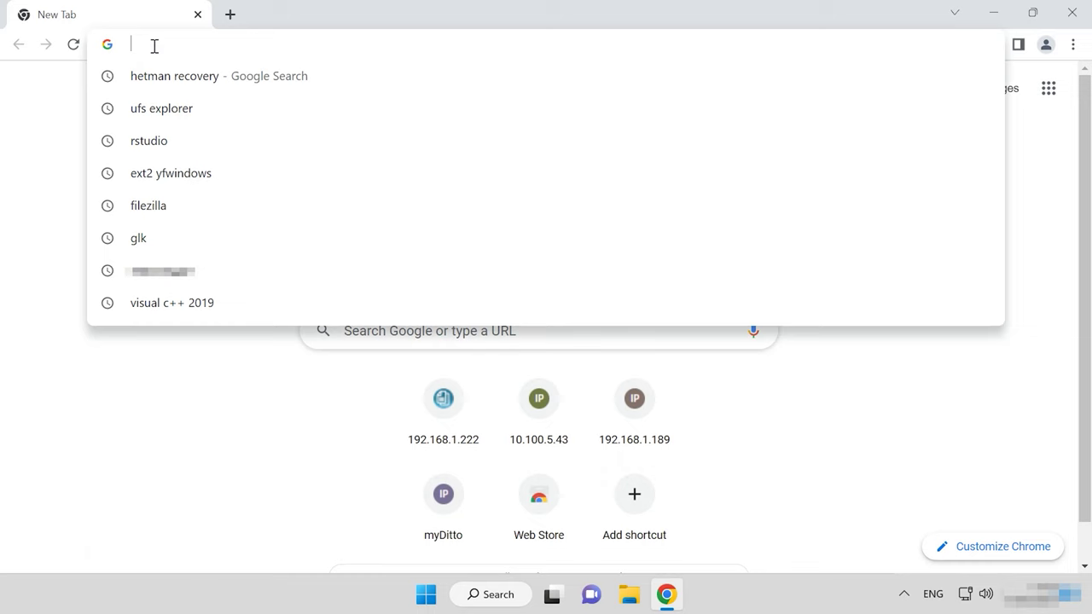
{"action": "type", "text": "192.168.1.222"}
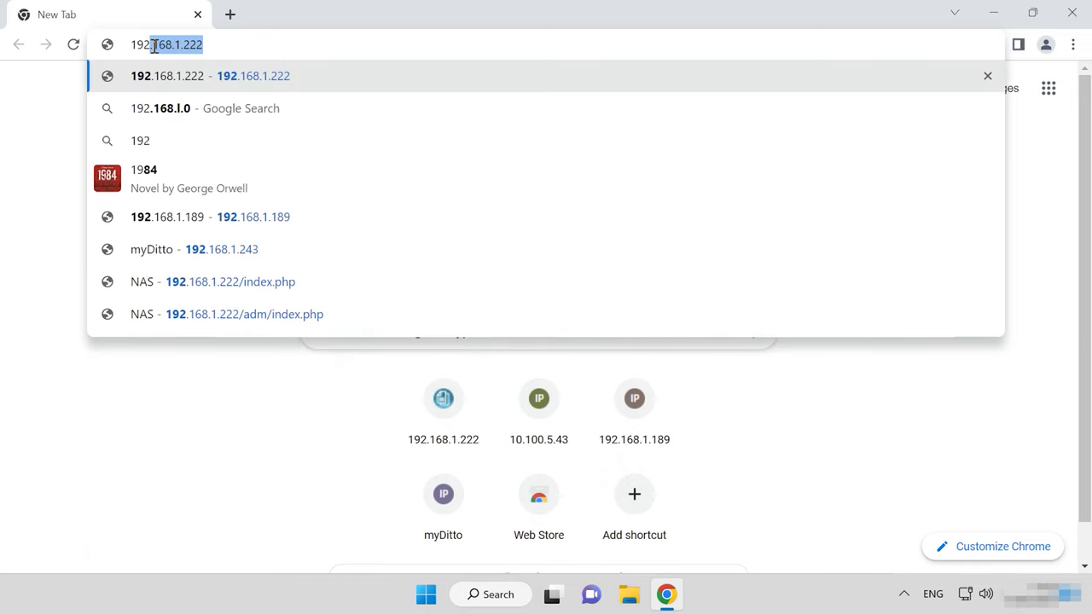
{"action": "key", "text": "Return"}
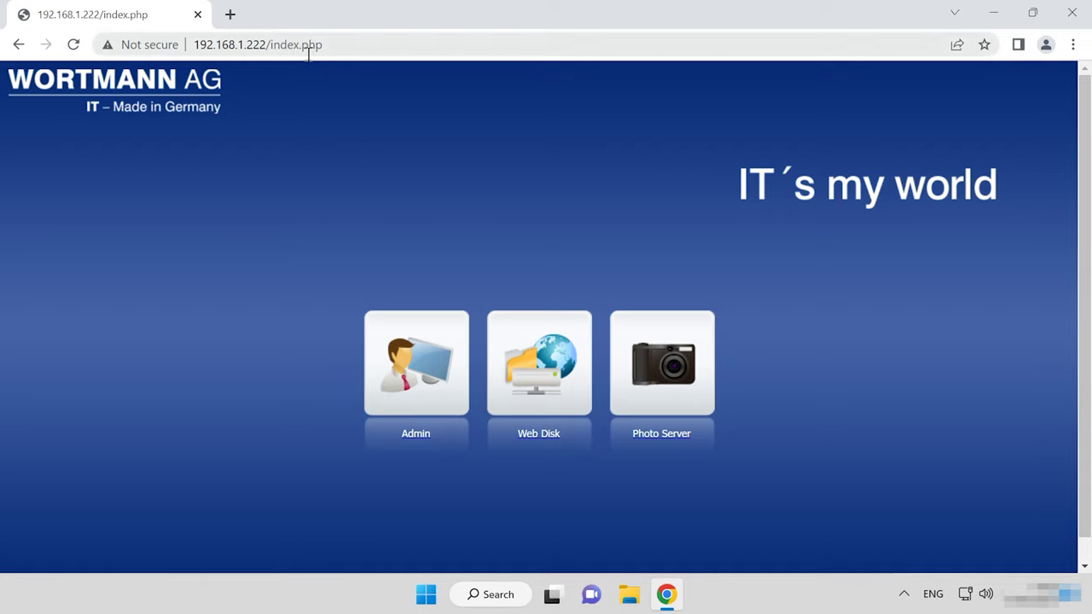
- Log in to the Terra NASBOX admin interface as the administrator
{"action": "left_click", "coordinate": [340, 45]}
{"action": "left_click", "coordinate": [273, 77]}
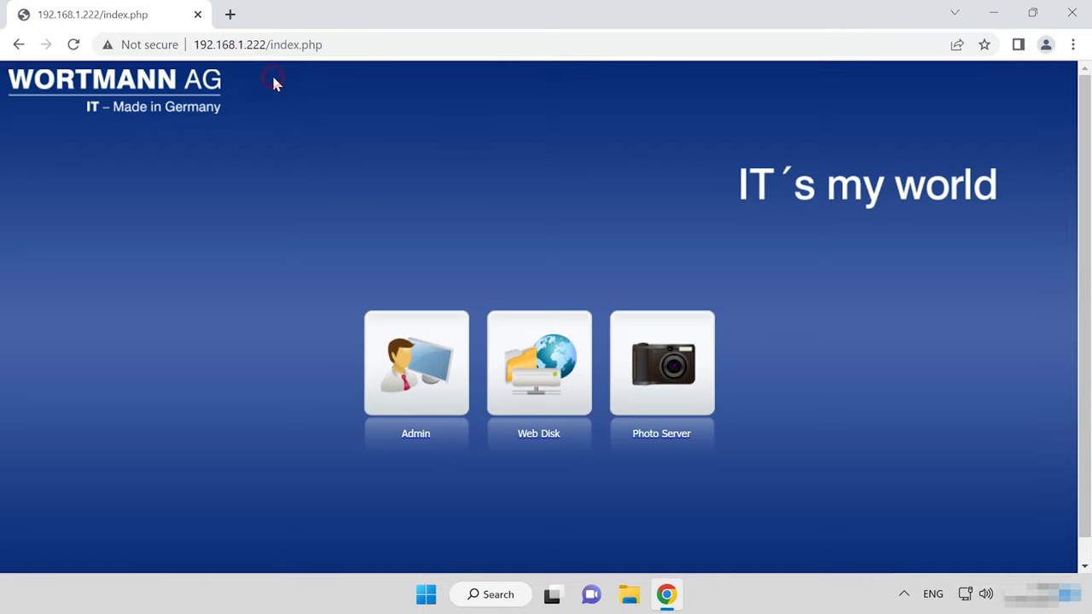
{"action": "left_click", "coordinate": [426, 418]}
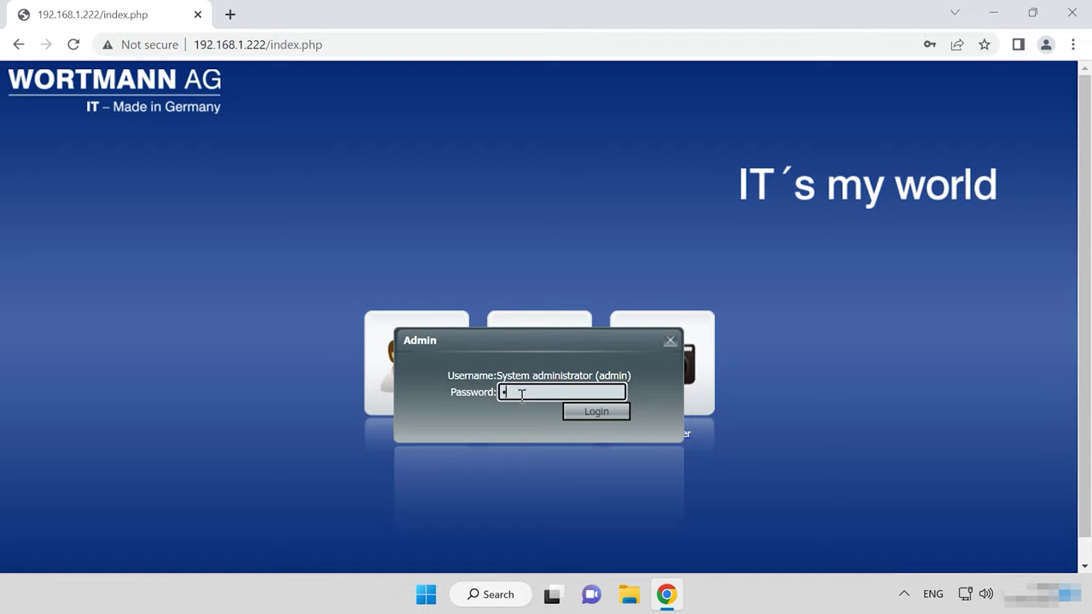
{"action": "left_click", "coordinate": [603, 415]}
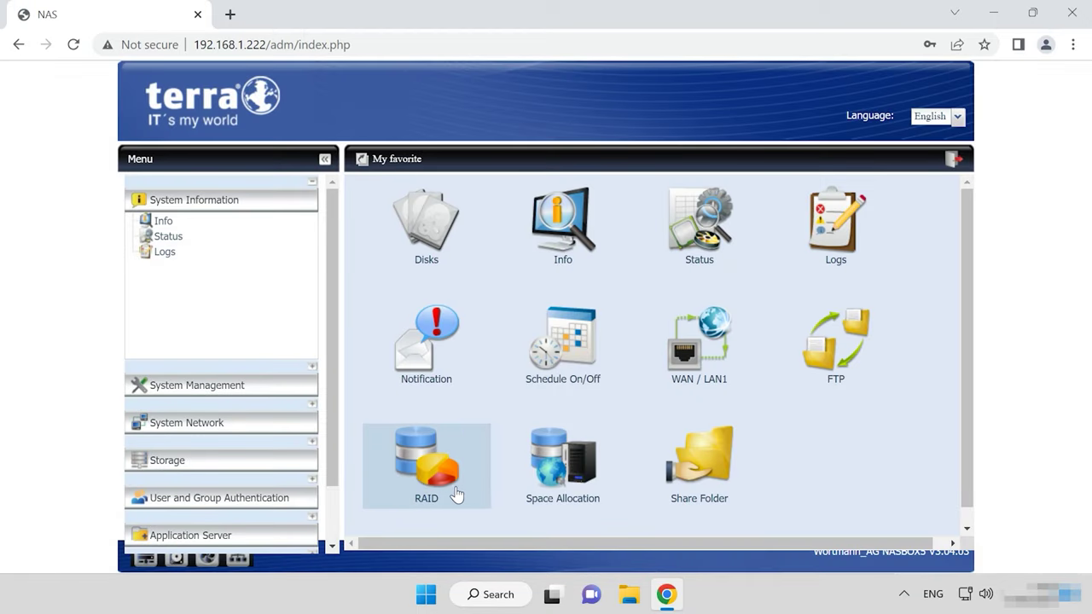
- Start a new RAID under Storage > RAID and include disks 1 through 4
{"action": "left_click", "coordinate": [189, 461]}
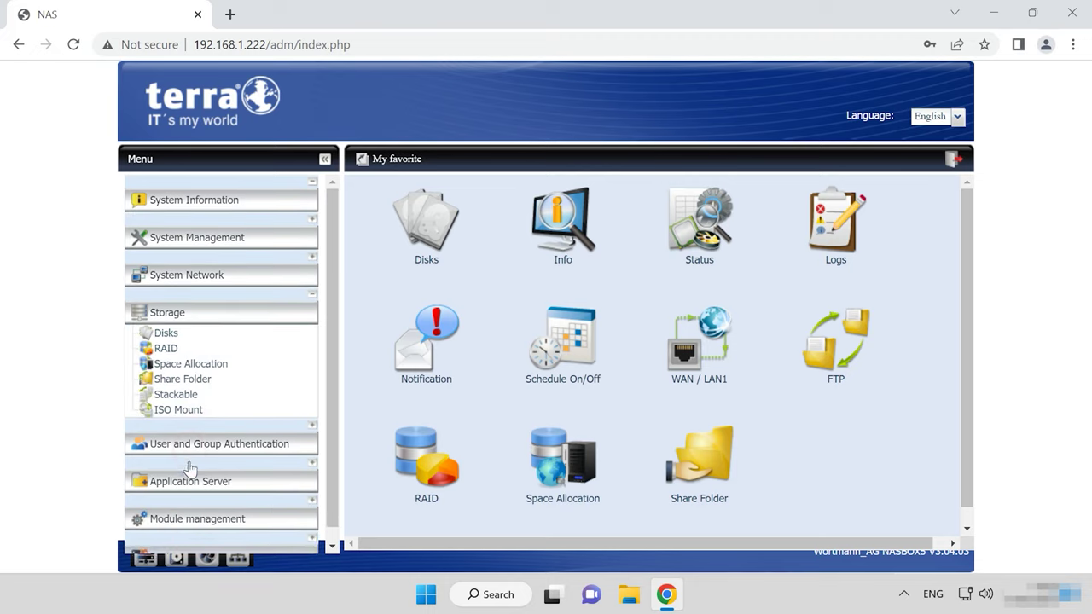
{"action": "left_click", "coordinate": [166, 350]}
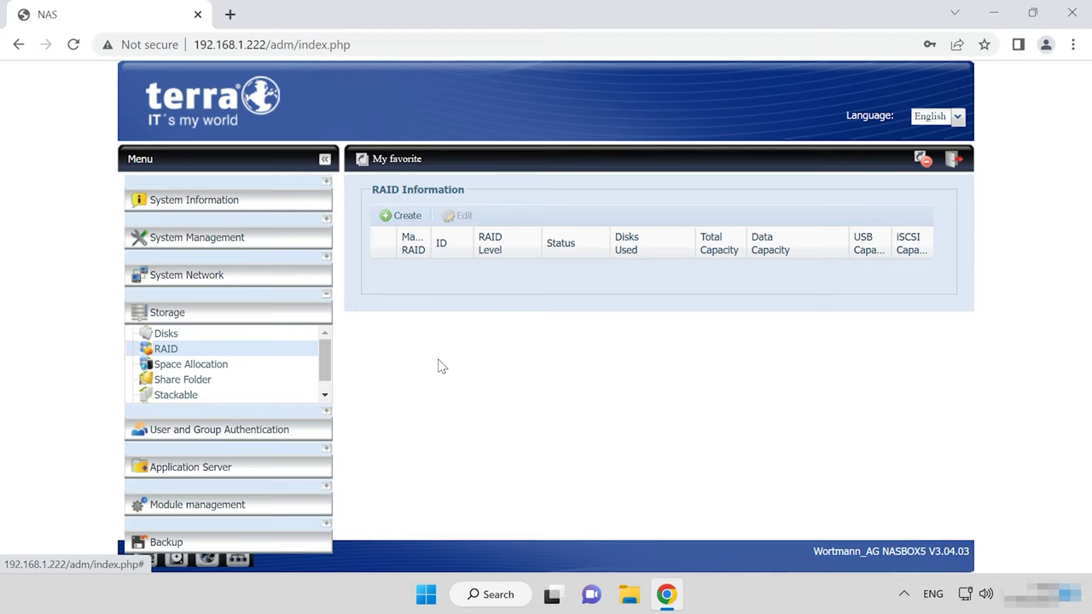
{"action": "left_click", "coordinate": [405, 218]}
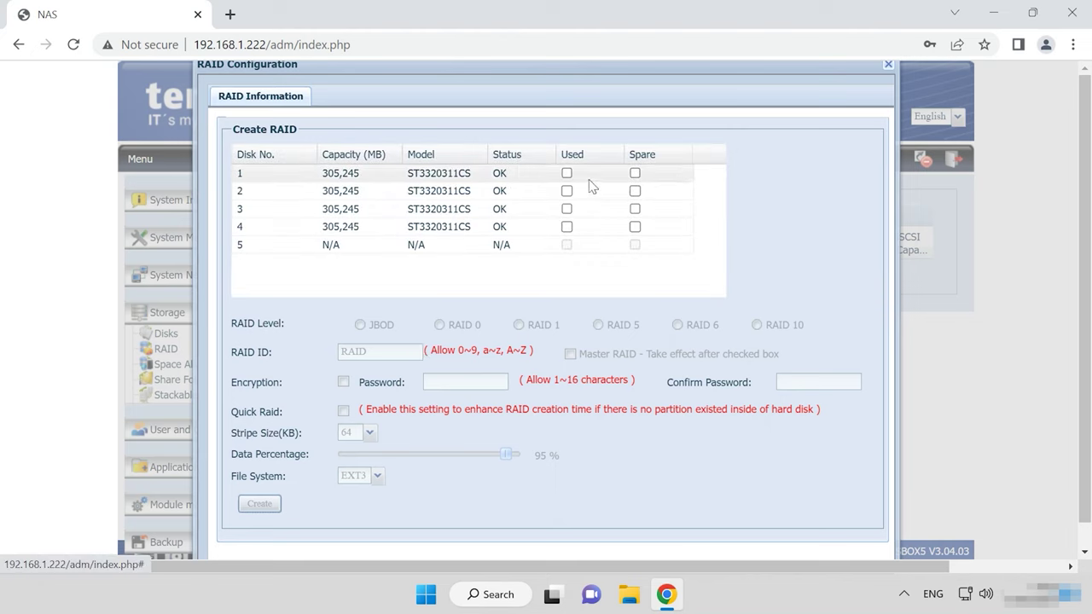
{"action": "left_click", "coordinate": [567, 173]}
{"action": "left_click", "coordinate": [567, 191]}
{"action": "left_click", "coordinate": [567, 209]}
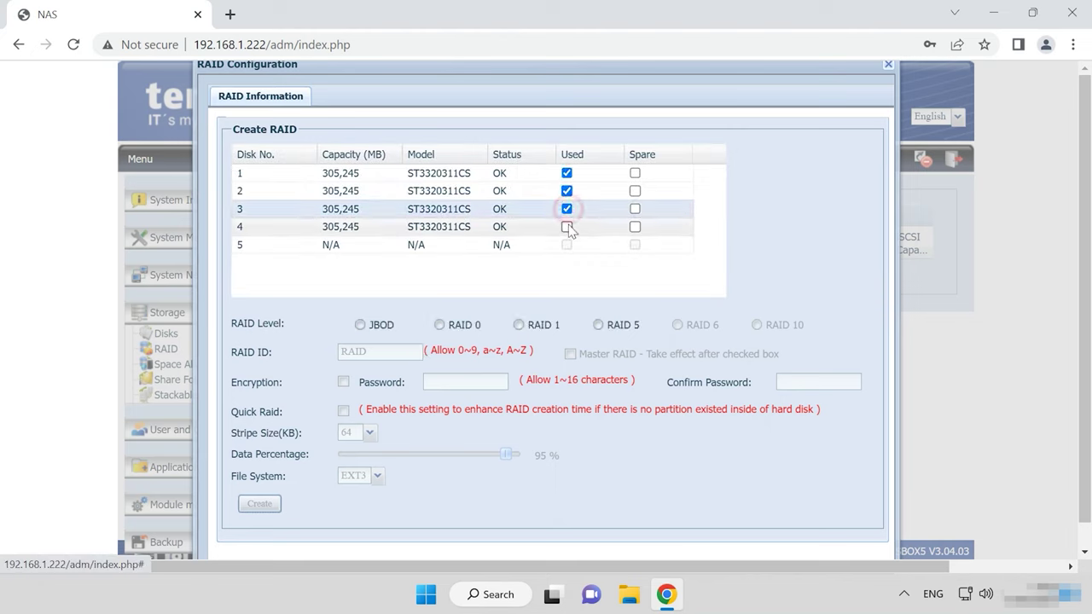
{"action": "left_click", "coordinate": [566, 227]}
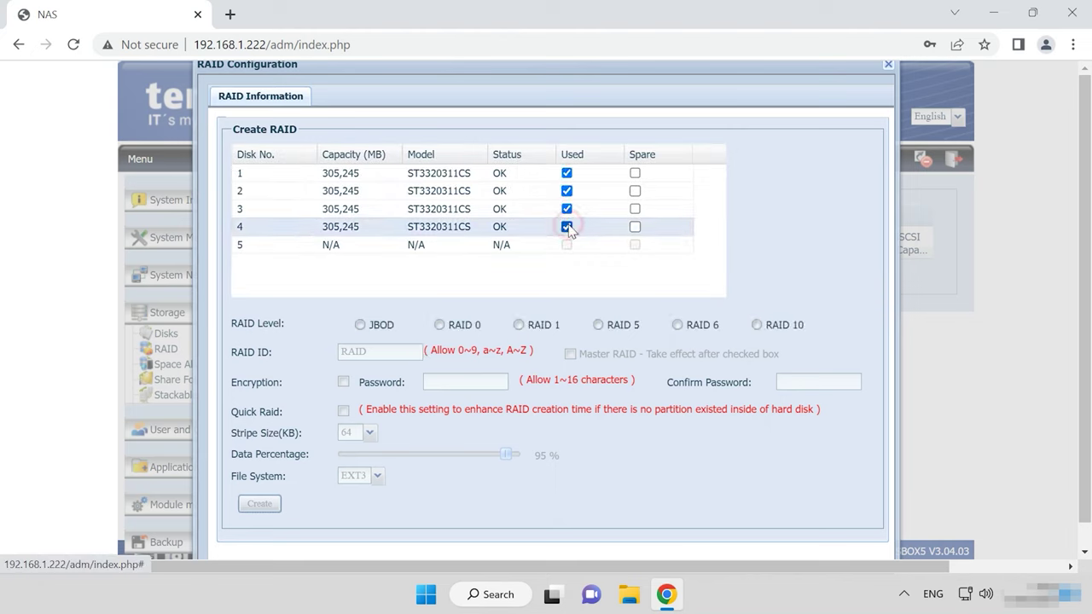
- Choose RAID 6 with a 64 KB stripe and XFS, then create and confirm the array
{"action": "left_click", "coordinate": [677, 326]}
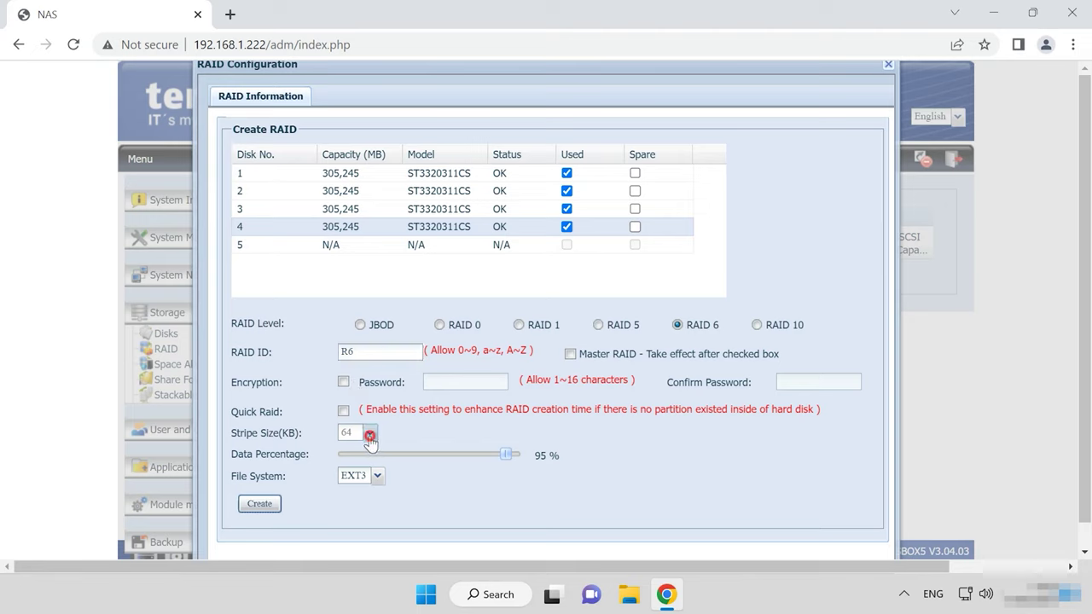
{"action": "left_click", "coordinate": [369, 435]}
{"action": "left_click", "coordinate": [369, 435]}
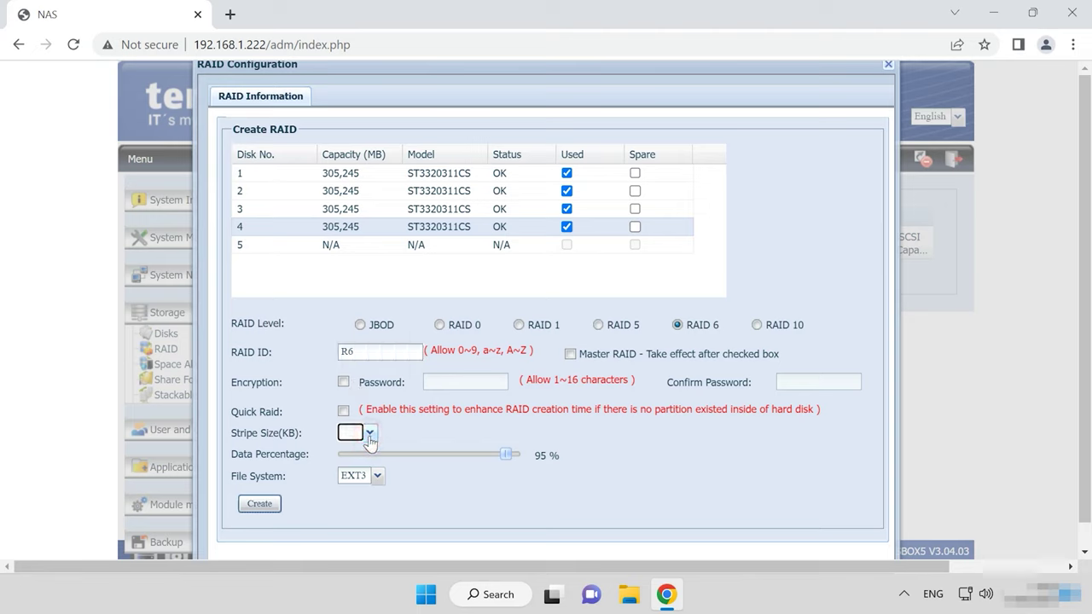
{"action": "left_click", "coordinate": [378, 480]}
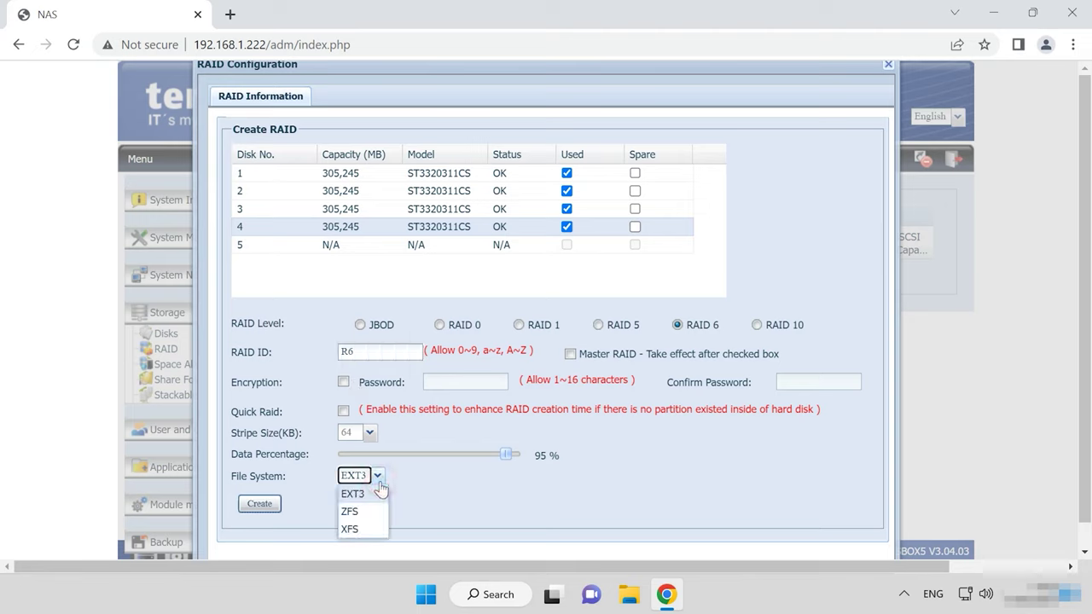
{"action": "left_click", "coordinate": [368, 527]}
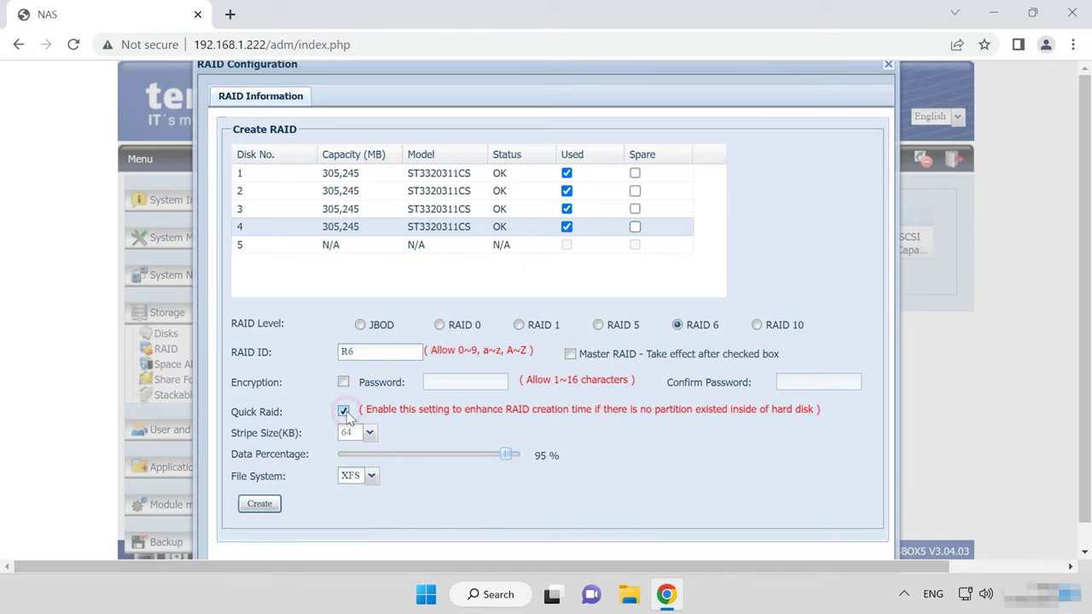
{"action": "left_click", "coordinate": [260, 505]}
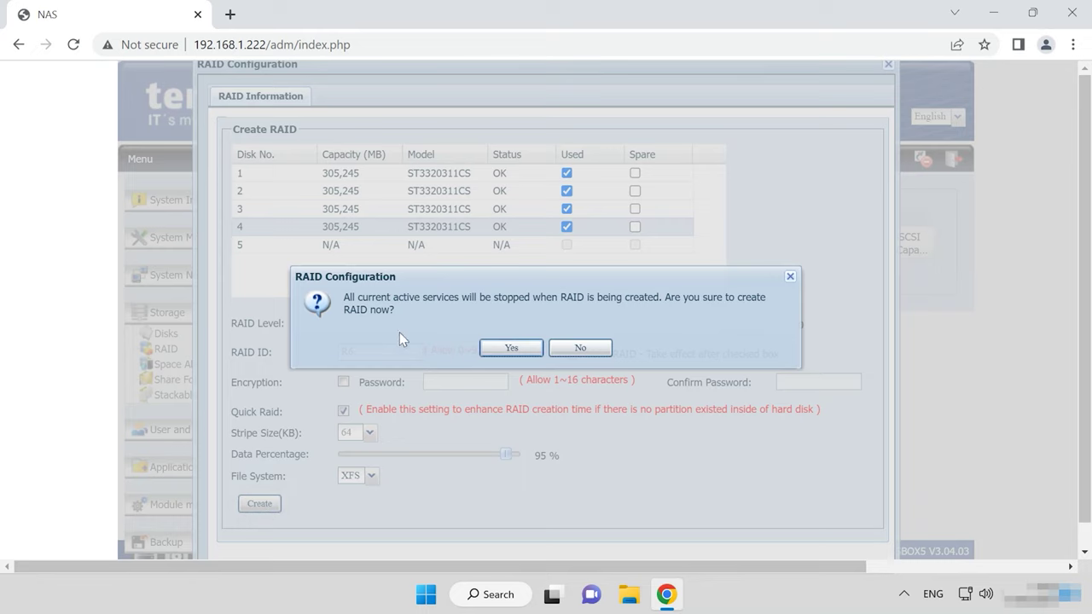
{"action": "left_click", "coordinate": [515, 350]}
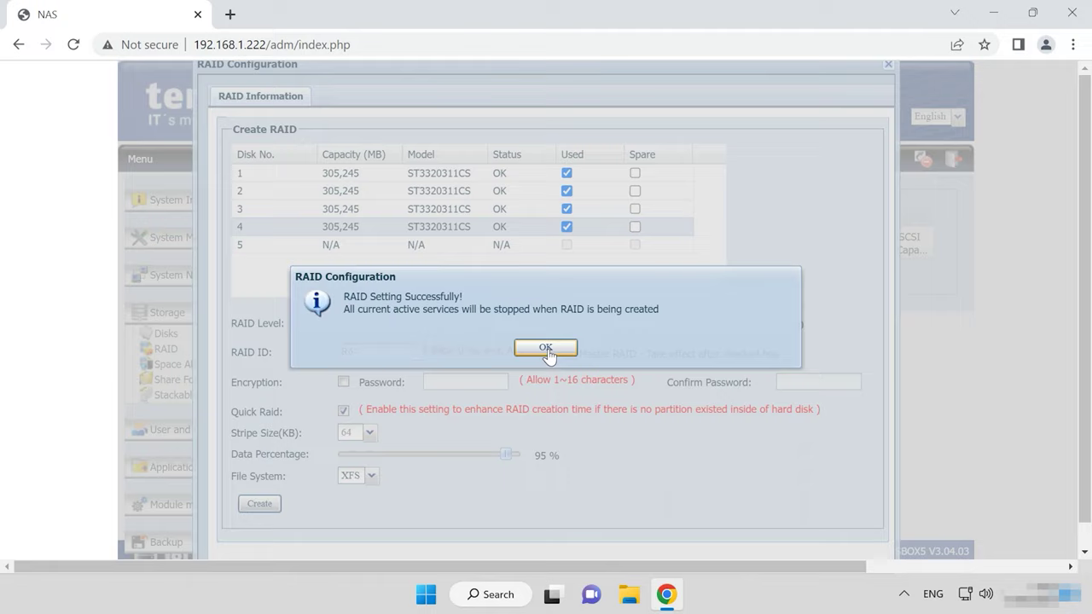
{"action": "left_click", "coordinate": [546, 348]}
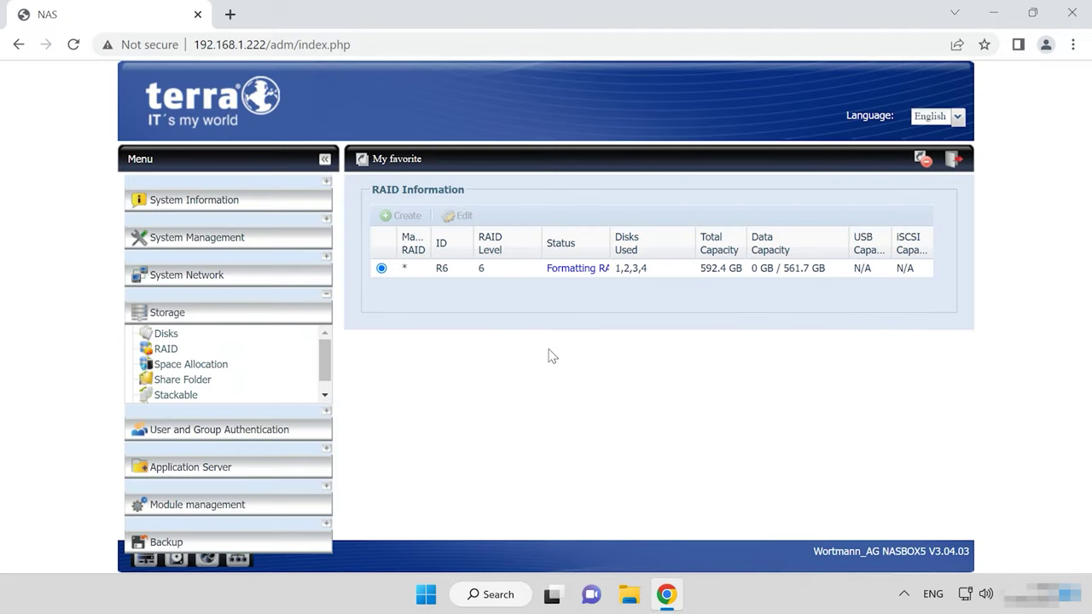
- Confirm the R6 array is Healthy and expand System Network to reach the FTP settings
{"action": "left_click", "coordinate": [609, 266]}
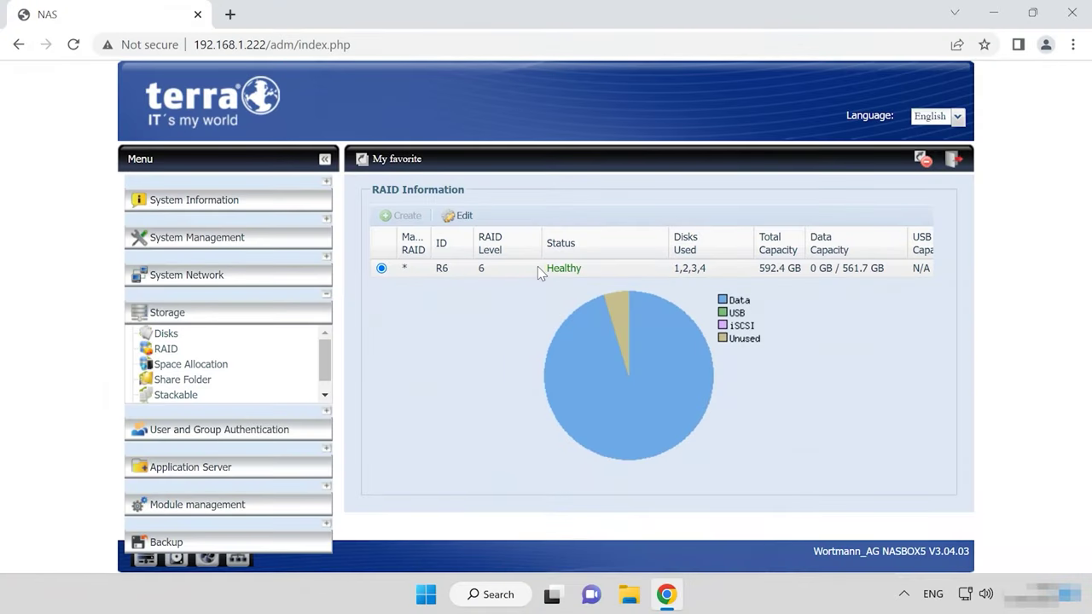
{"action": "left_click", "coordinate": [199, 277]}
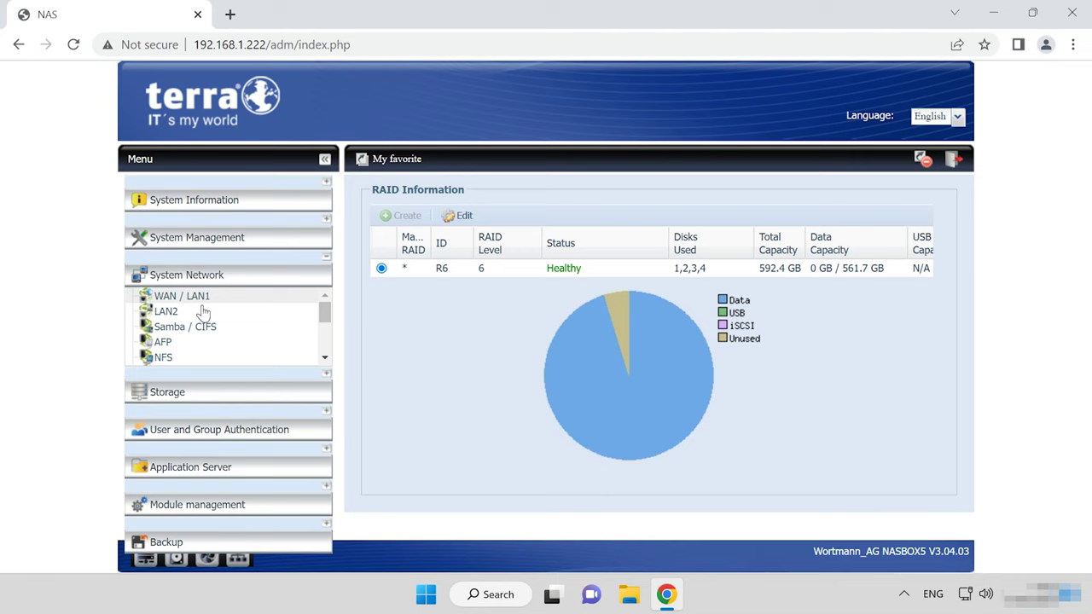
{"action": "scroll", "coordinate": [189, 333], "scroll_direction": "down", "scroll_amount": 1}
- Enable the FTP server and apply the setting, confirming and acknowledging the change
{"action": "left_click", "coordinate": [171, 351]}
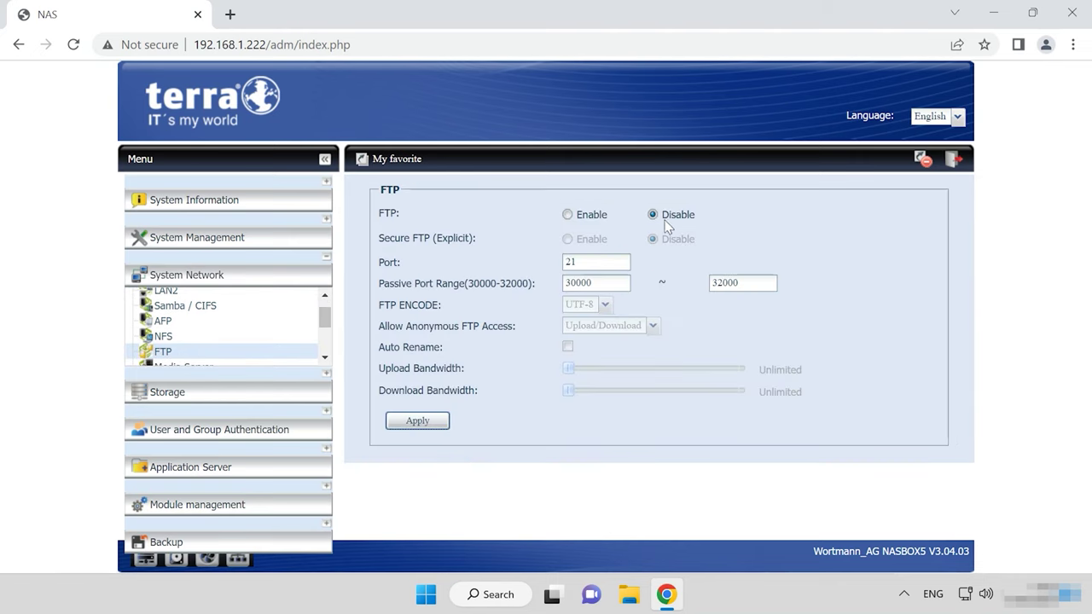
{"action": "left_click", "coordinate": [568, 215]}
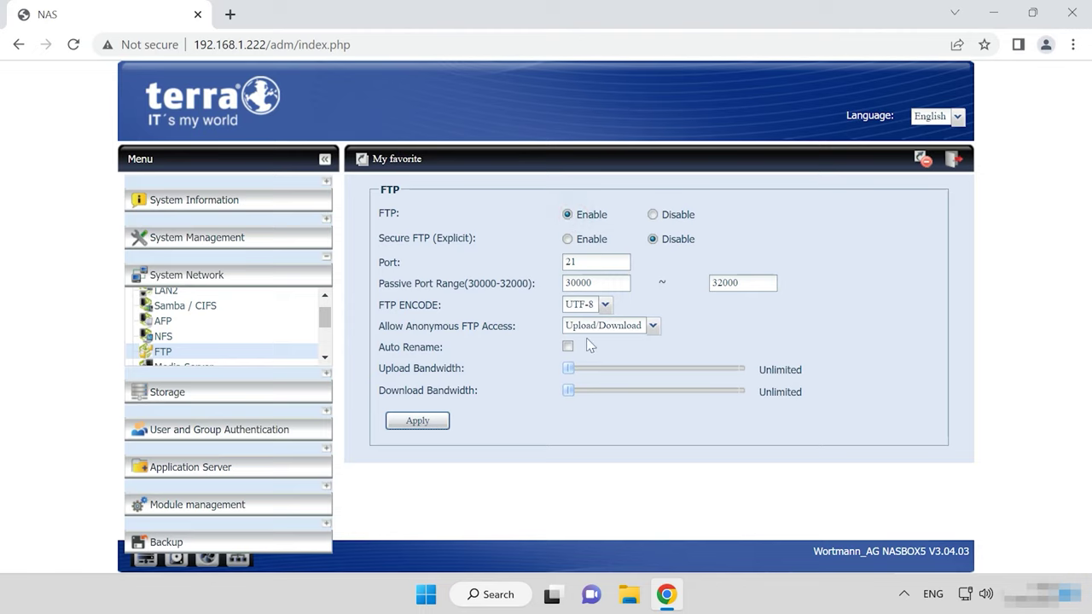
{"action": "left_click", "coordinate": [417, 421]}
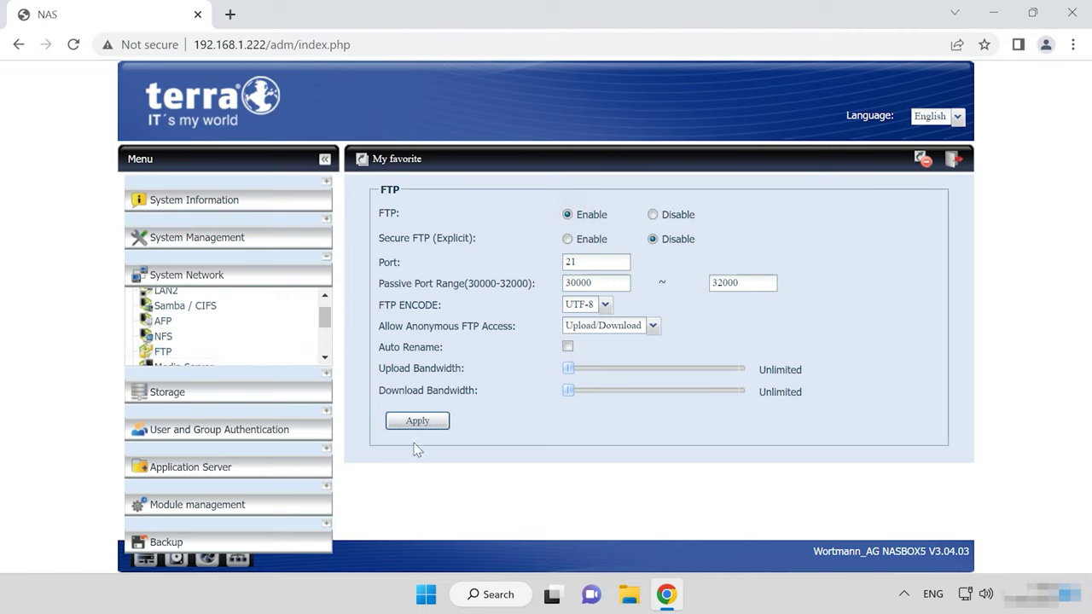
{"action": "left_click", "coordinate": [416, 422]}
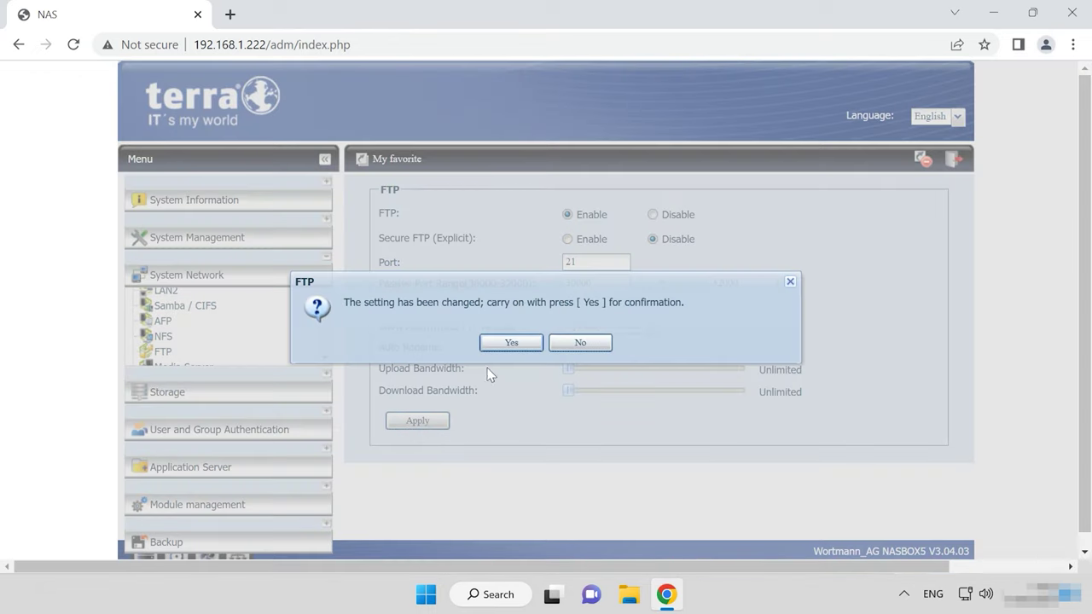
{"action": "left_click", "coordinate": [515, 345]}
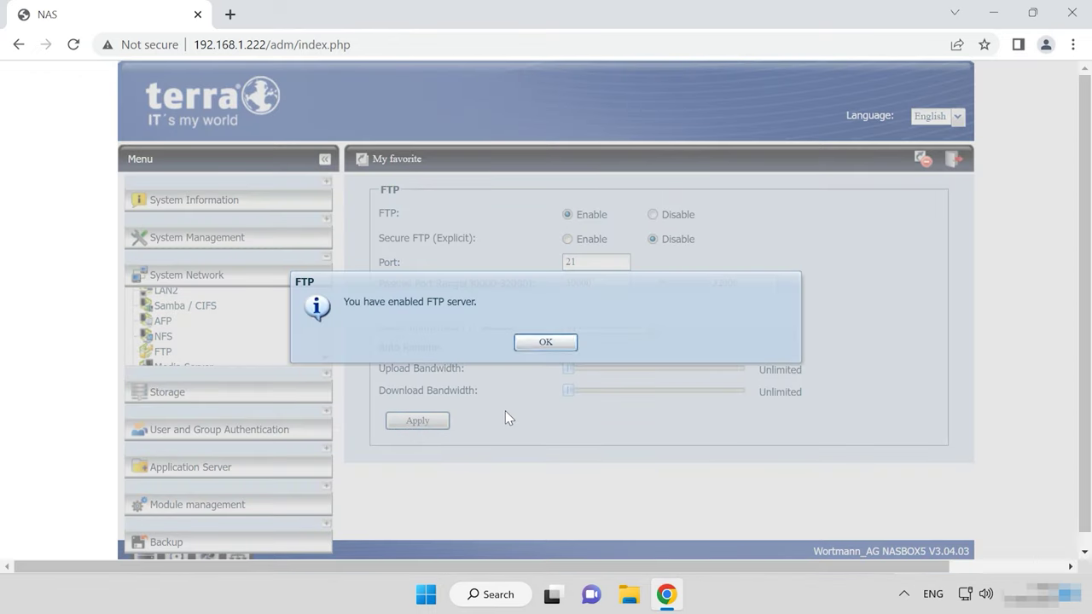
{"action": "left_click", "coordinate": [546, 343]}
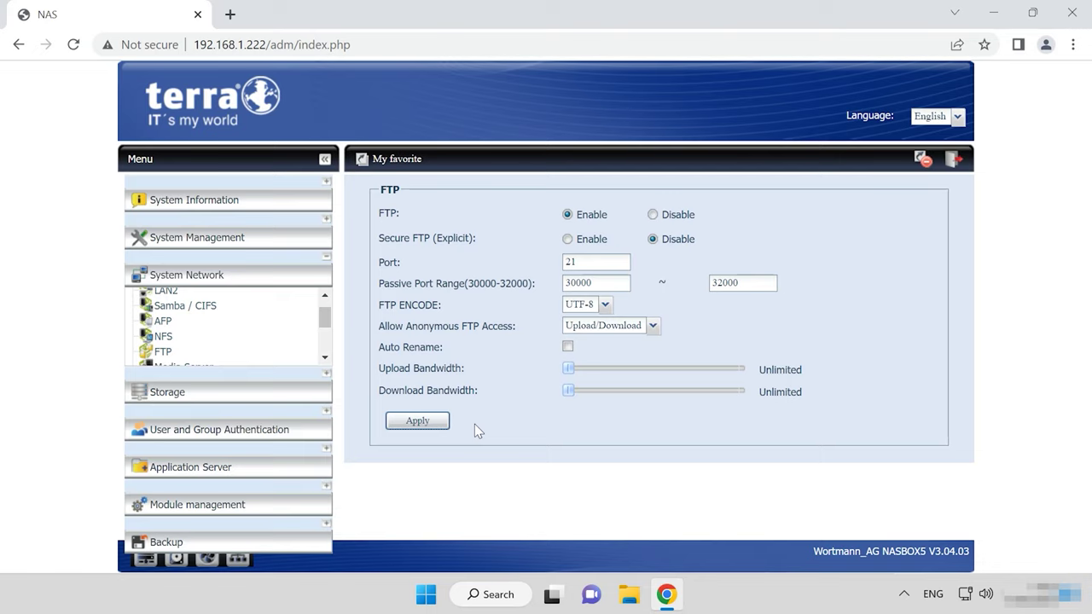
{"action": "left_click", "coordinate": [214, 391]}
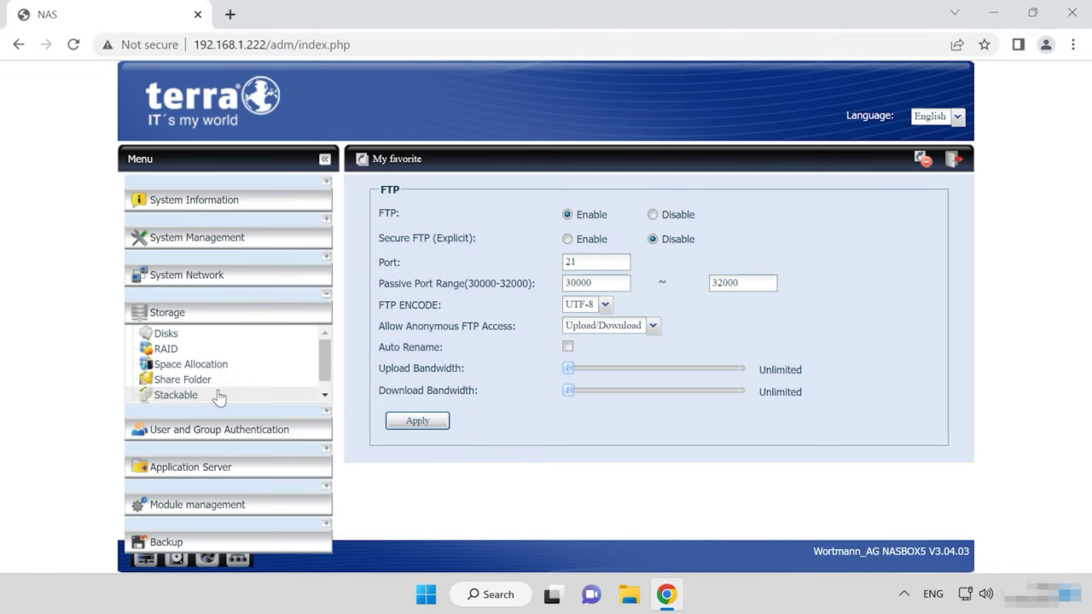
- Add a public shared folder named 'share' on R6 and confirm its creation
{"action": "left_click", "coordinate": [201, 385]}
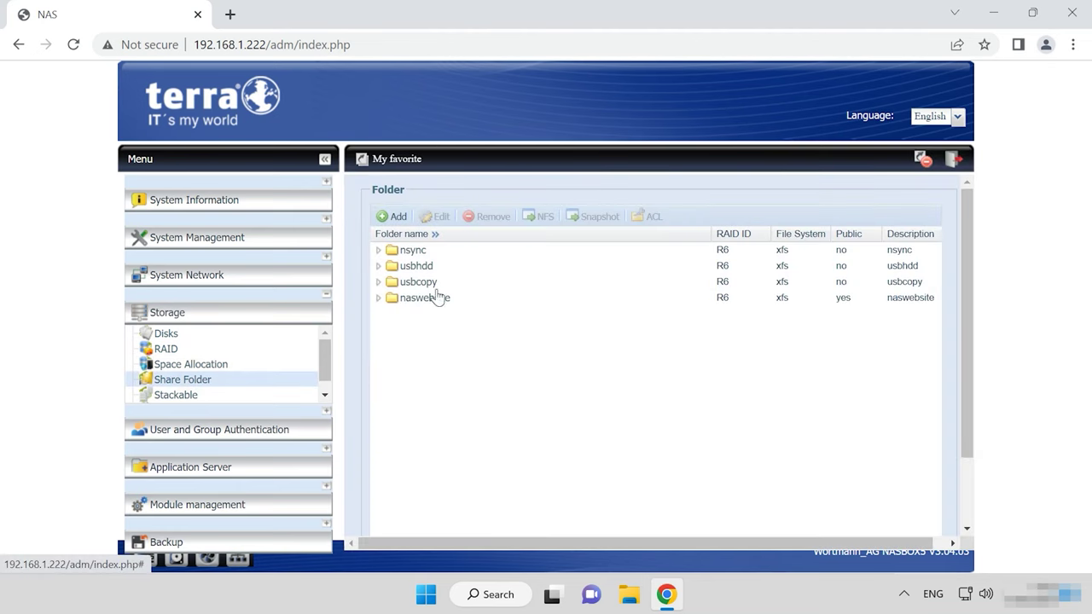
{"action": "left_click", "coordinate": [392, 217]}
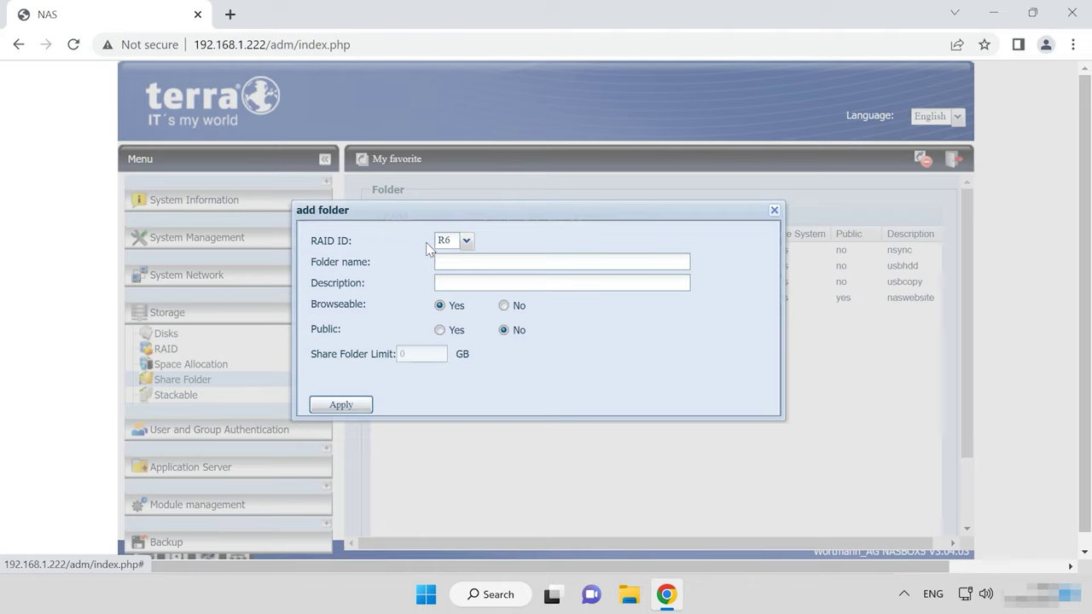
{"action": "left_click", "coordinate": [471, 262]}
{"action": "type", "text": "share"}
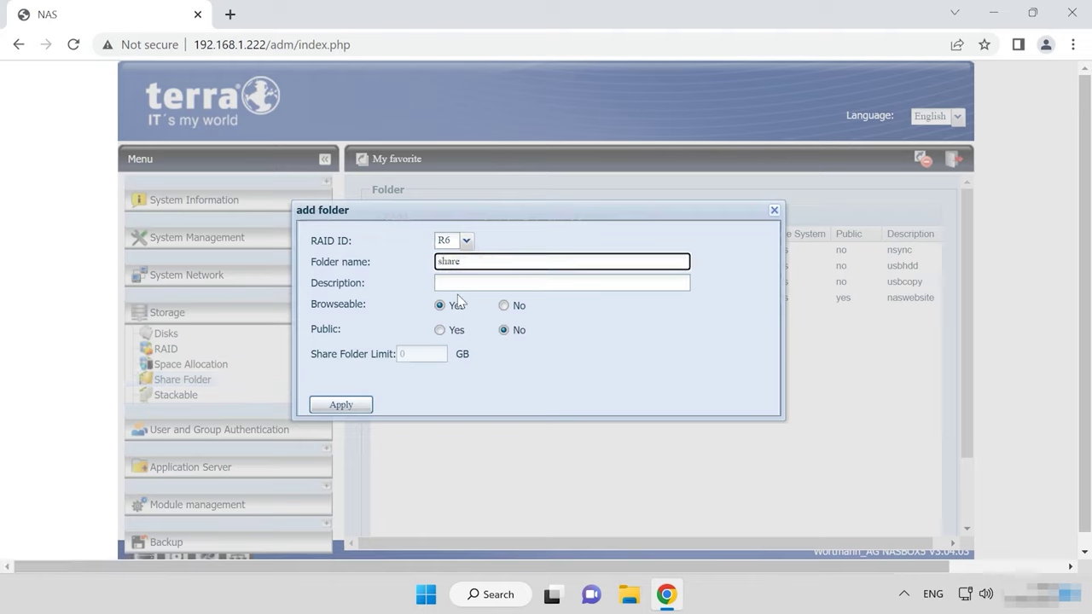
{"action": "left_click", "coordinate": [441, 331]}
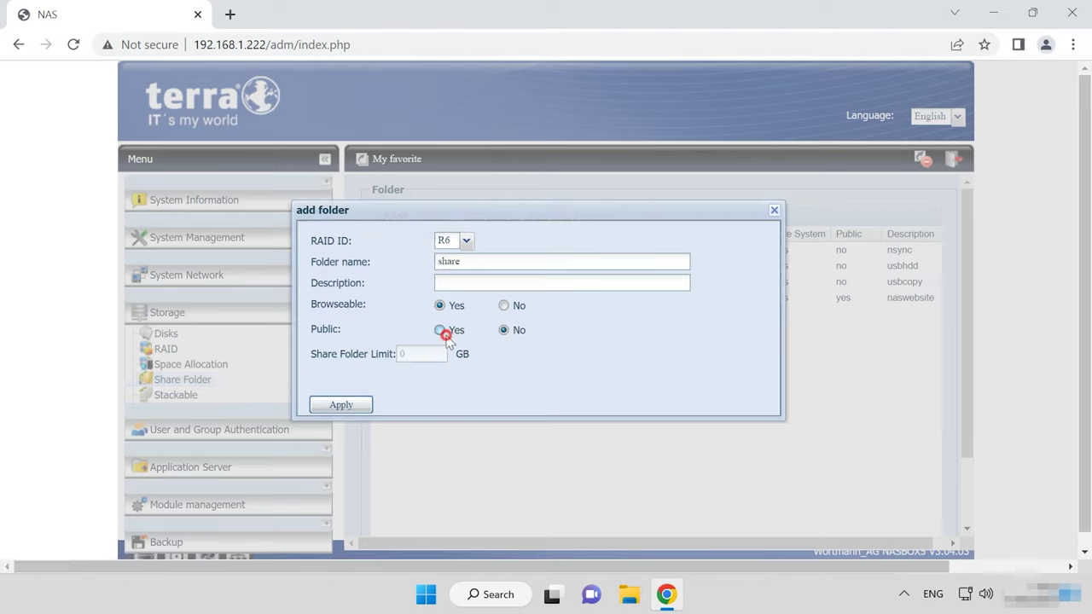
{"action": "left_click", "coordinate": [341, 406]}
{"action": "left_click", "coordinate": [508, 342]}
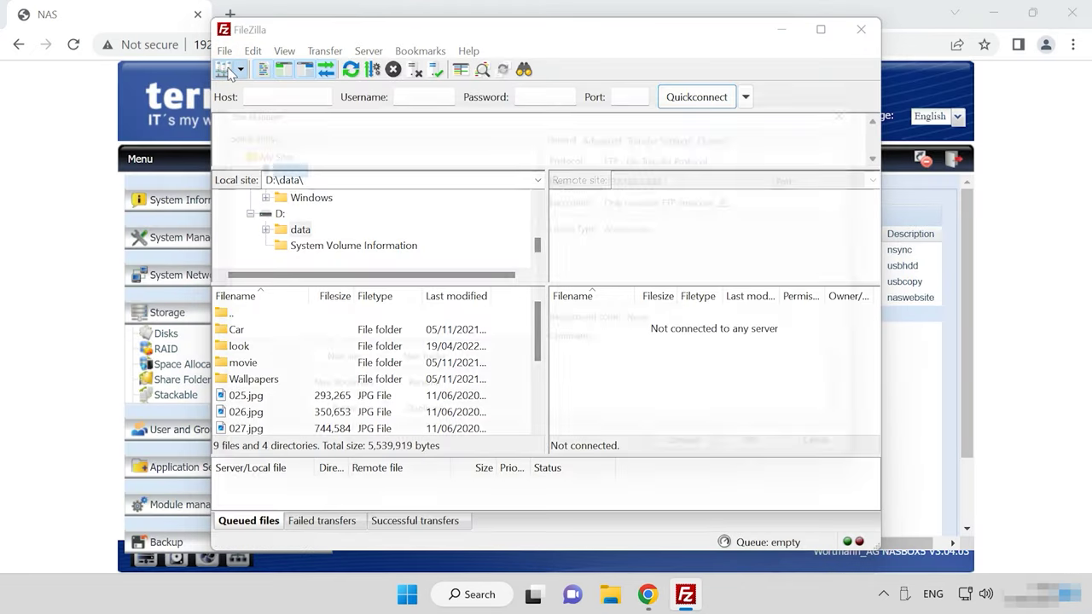
- Connect to the saved NAS FTP site, accepting the plain-FTP warning, and open /share
{"action": "left_click", "coordinate": [226, 69]}
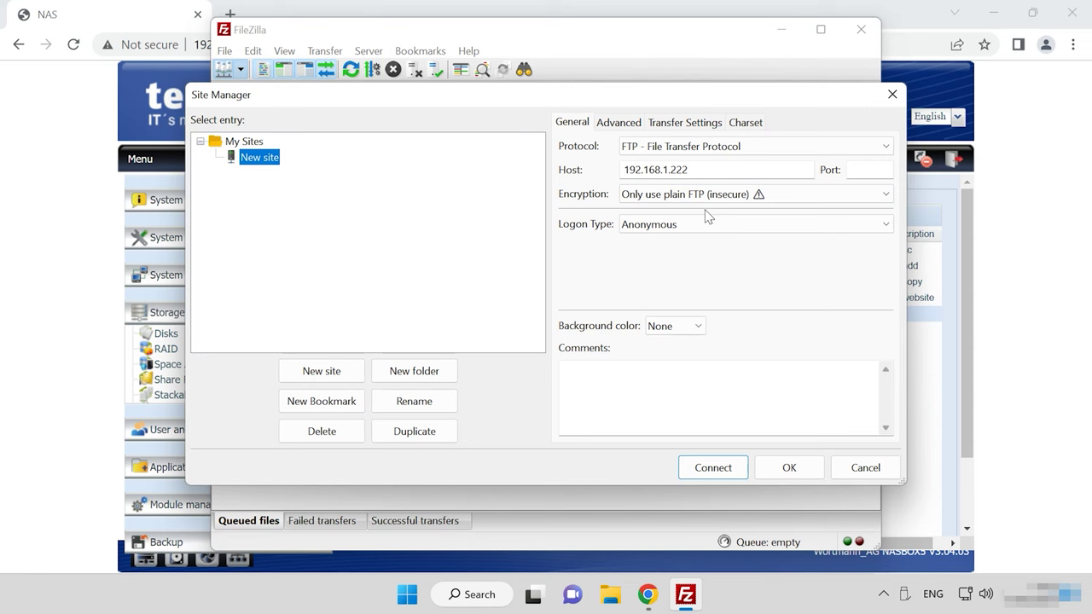
{"action": "left_click", "coordinate": [711, 467]}
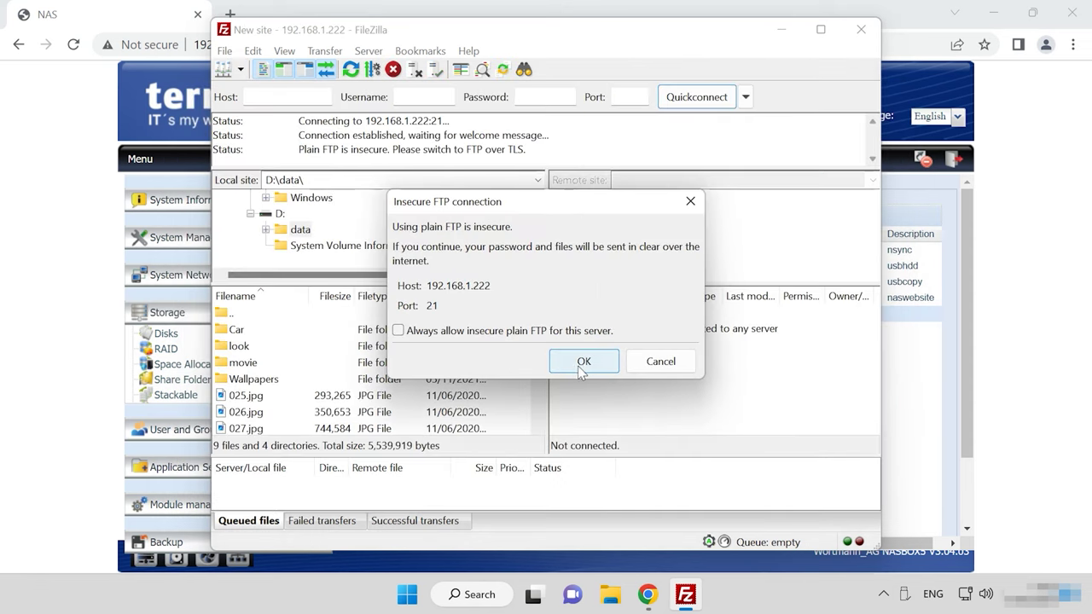
{"action": "left_click", "coordinate": [583, 360]}
{"action": "double_click", "coordinate": [581, 347]}
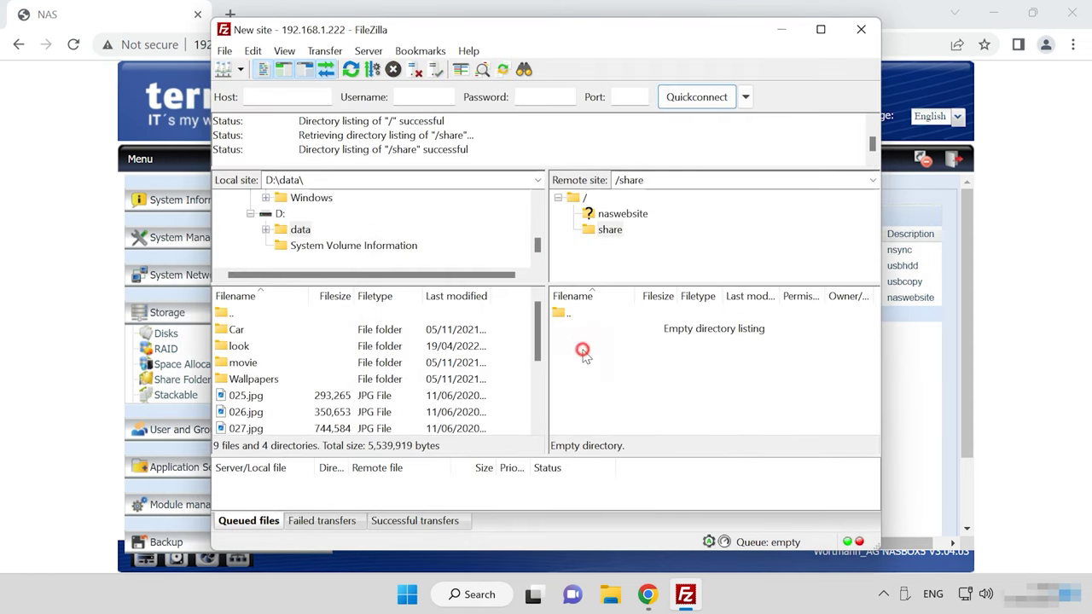
- Select every local item in D:\data from the Car folder to the last file
{"action": "left_click", "coordinate": [239, 333]}
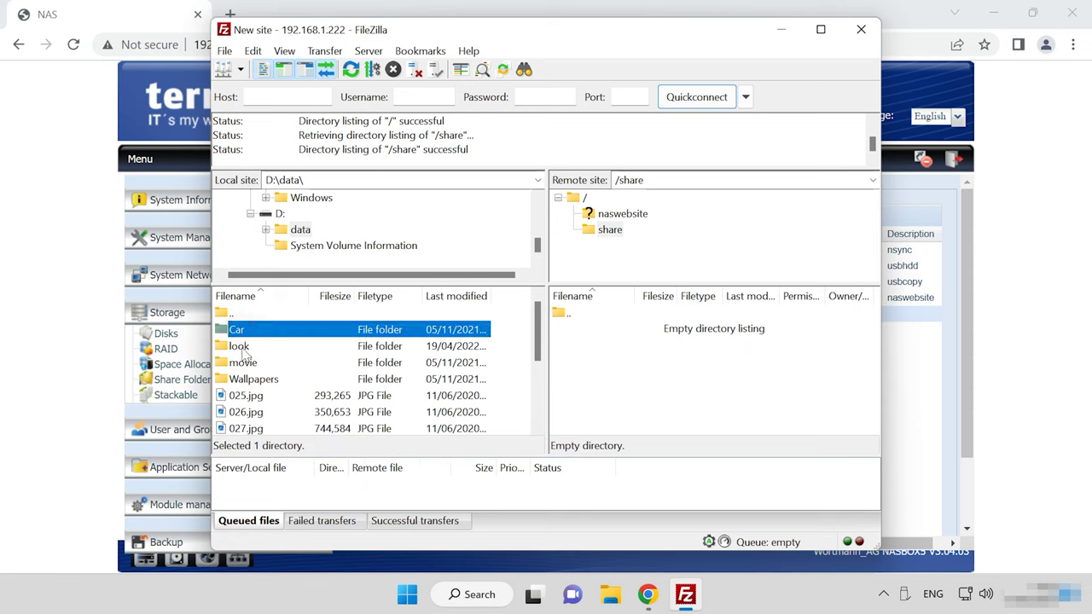
{"action": "scroll", "coordinate": [249, 392], "scroll_direction": "down", "scroll_amount": 3}
{"action": "left_click", "coordinate": [247, 414], "text": "shift"}
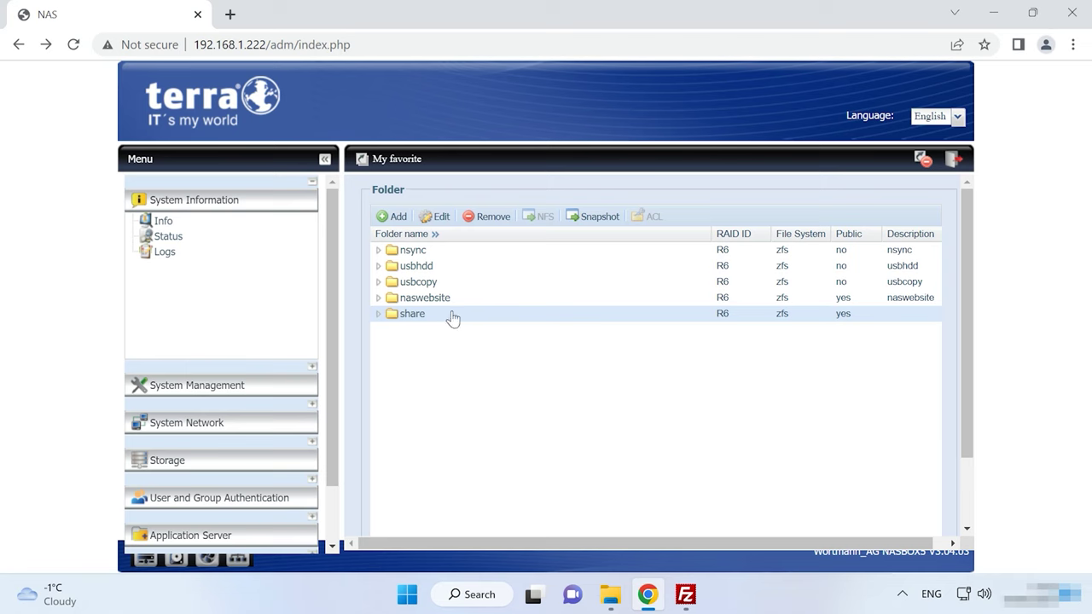
- Take a snapshot of the share folder and dismiss the success message
{"action": "left_click", "coordinate": [595, 219]}
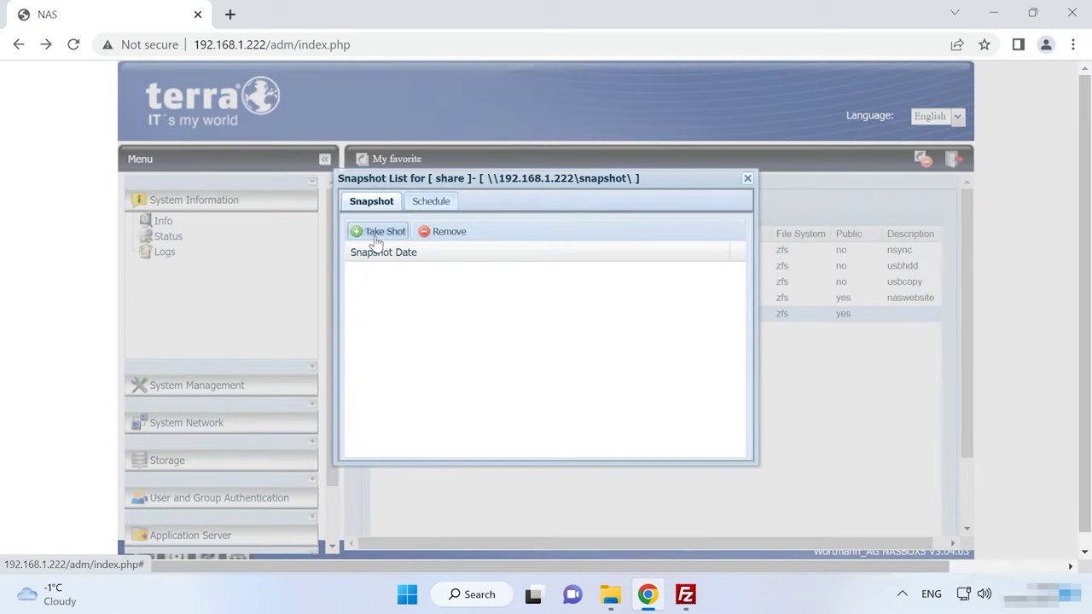
{"action": "left_click", "coordinate": [378, 231]}
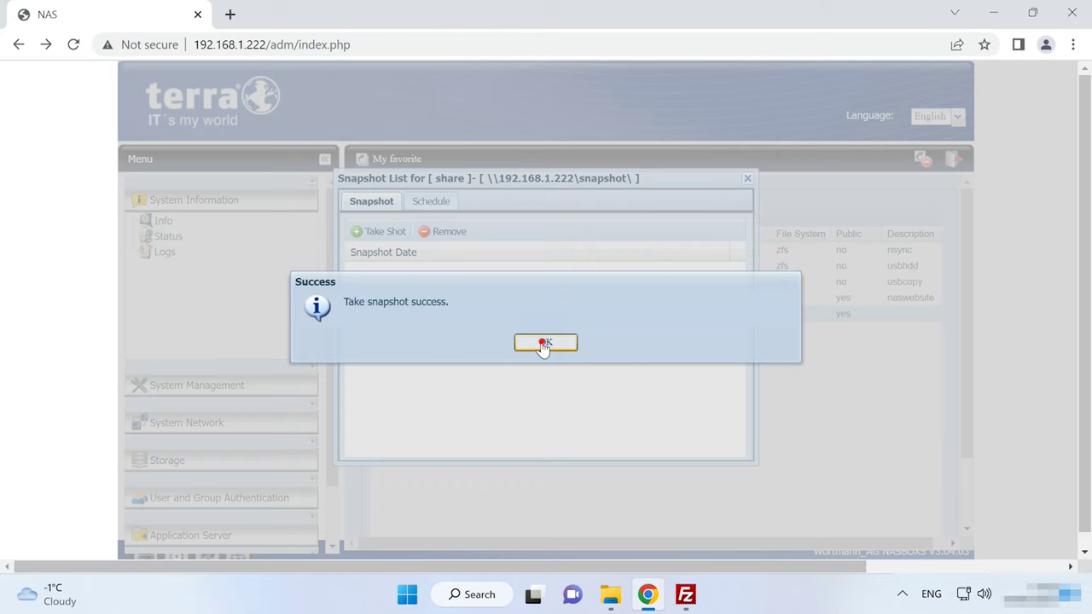
{"action": "left_click", "coordinate": [527, 342]}
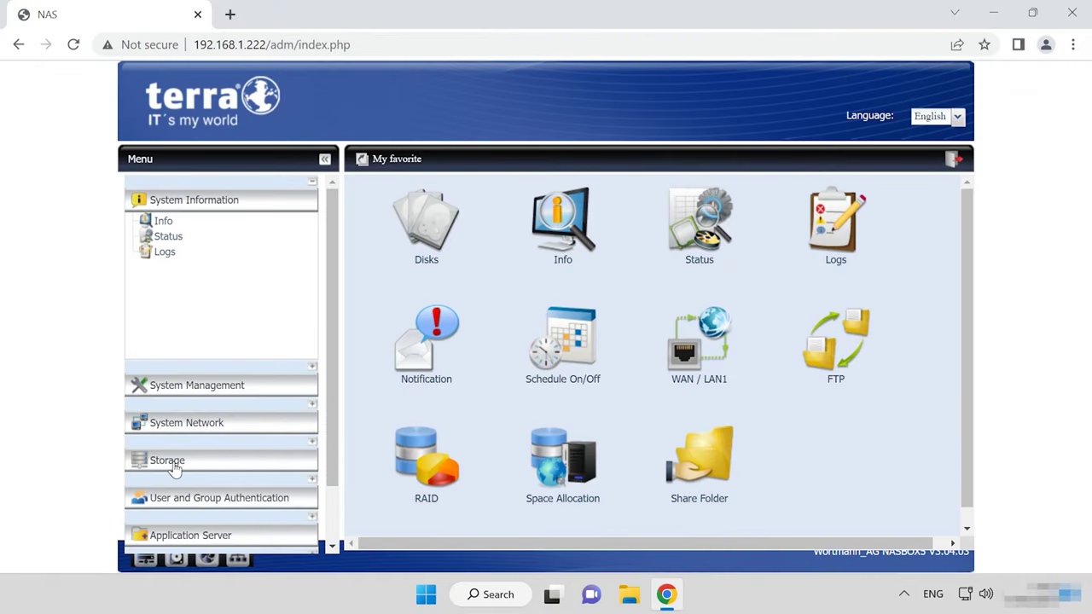
- Add an enabled iSCSI target volume named 'terra' on R6 using the remaining 29.6 GB
{"action": "left_click", "coordinate": [169, 462]}
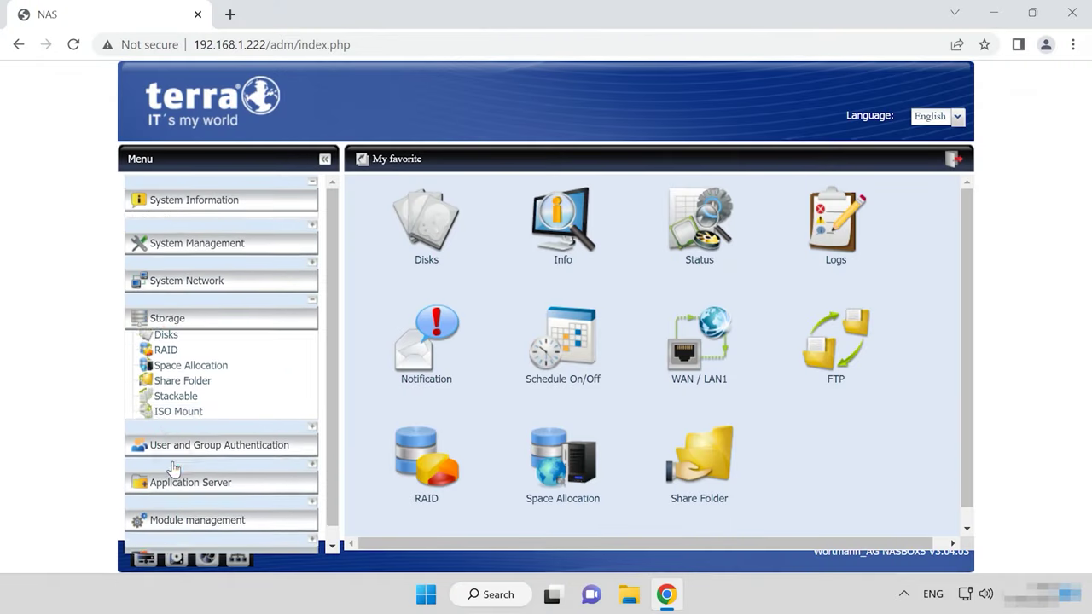
{"action": "left_click", "coordinate": [193, 366]}
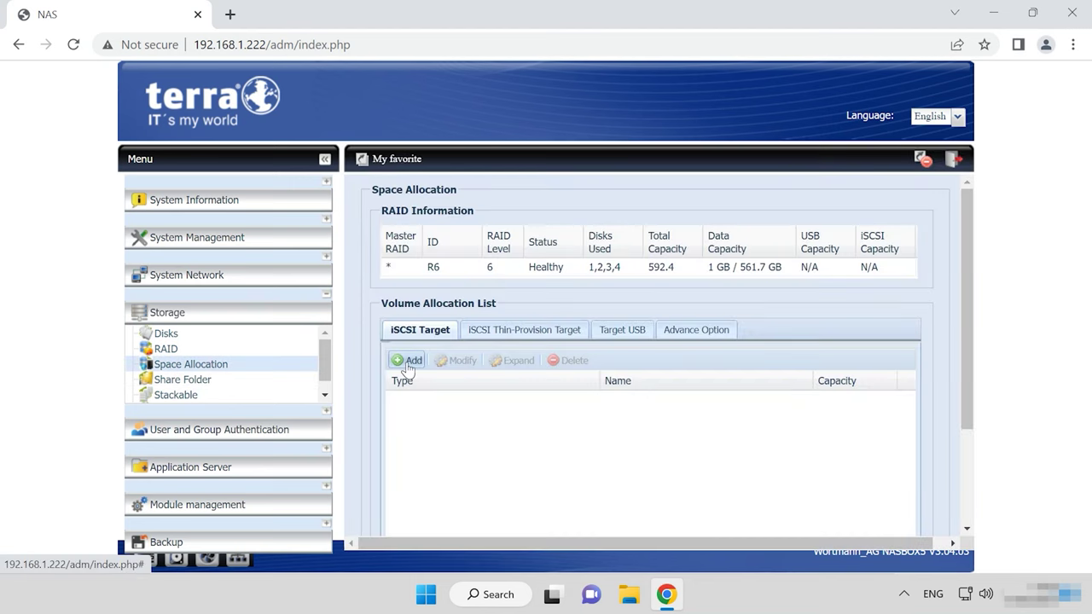
{"action": "left_click", "coordinate": [401, 361]}
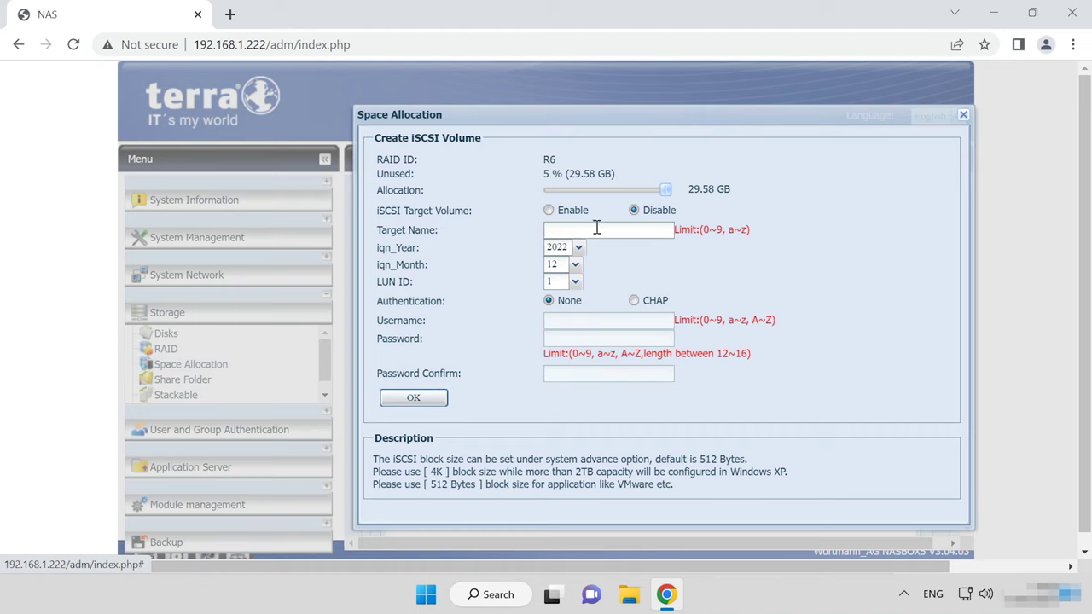
{"action": "left_click", "coordinate": [597, 228]}
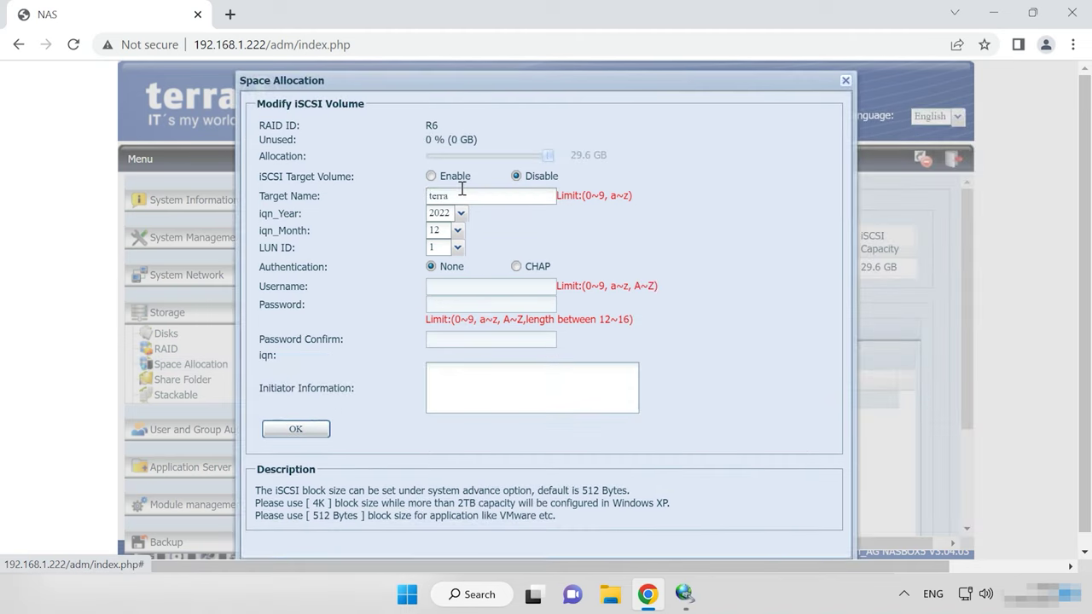
{"action": "left_click", "coordinate": [432, 177]}
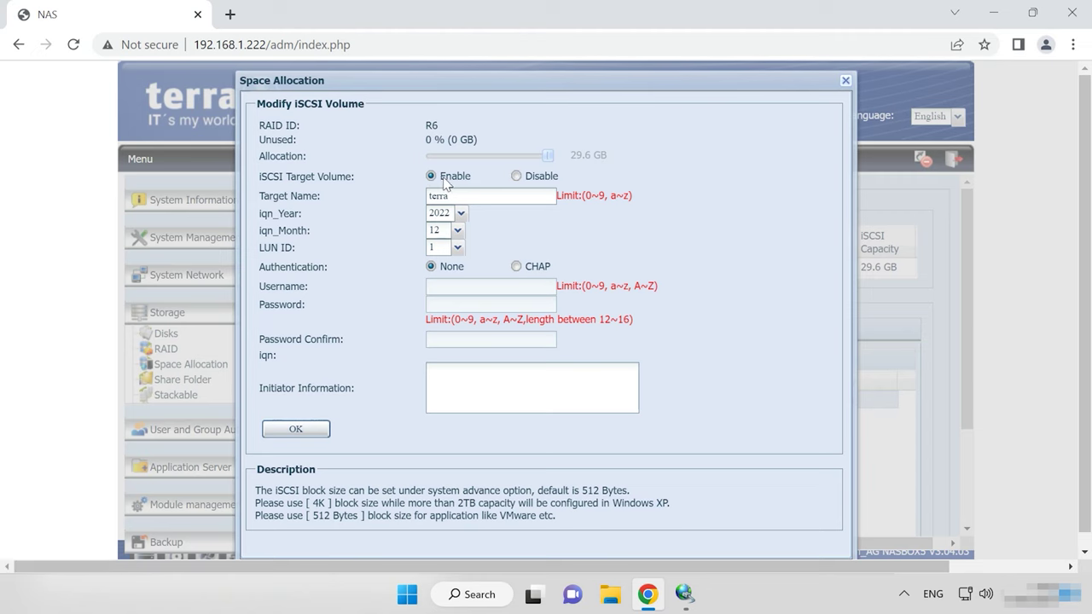
{"action": "left_click", "coordinate": [291, 431]}
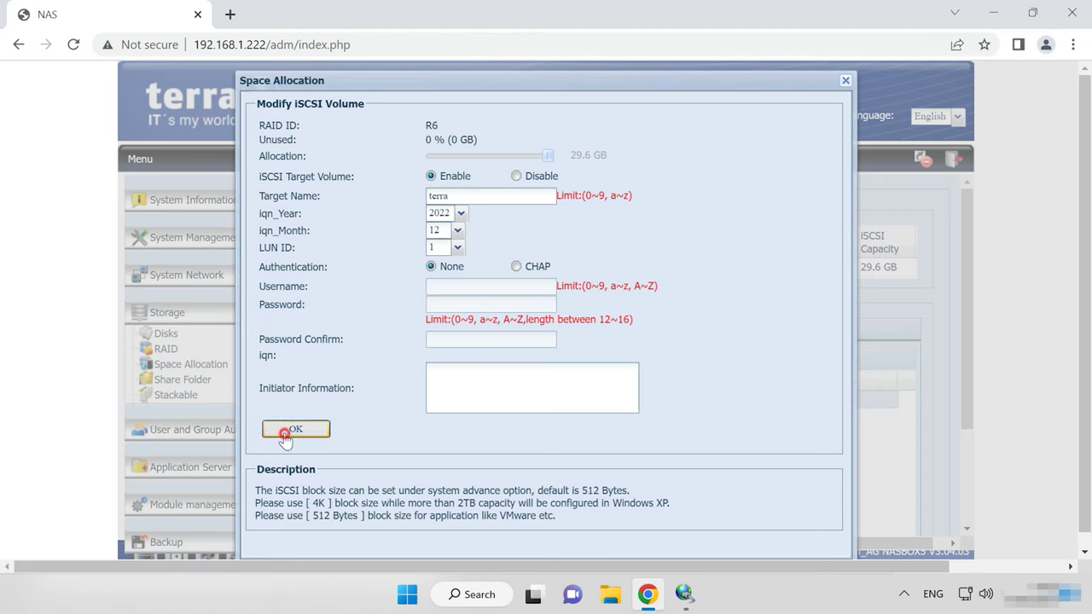
{"action": "left_click", "coordinate": [505, 342]}
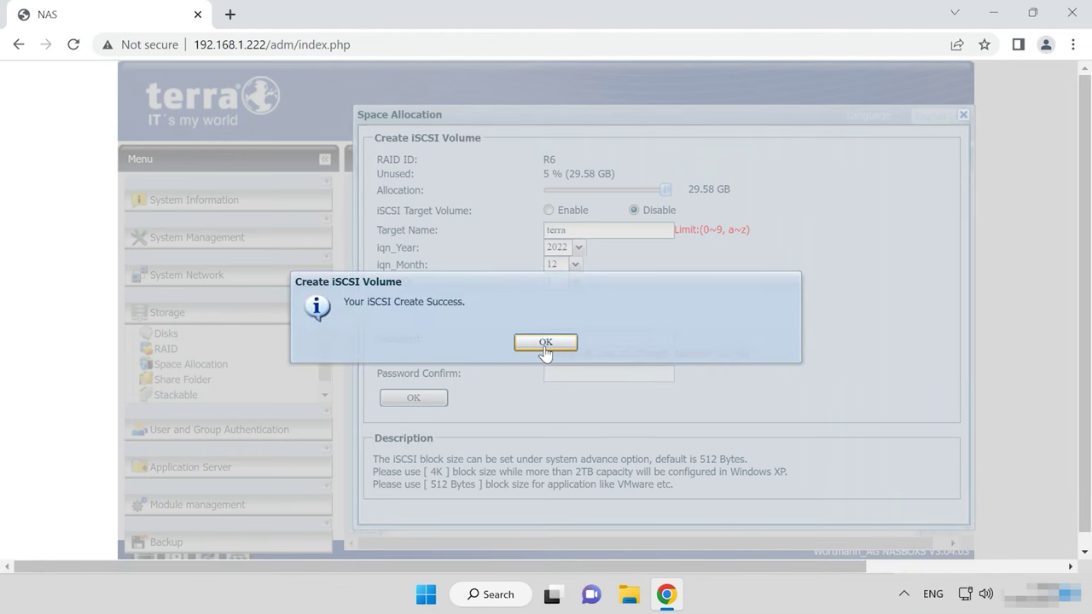
- Quick Connect the iSCSI Initiator to 192.168.1.222 and select the connected terra target
{"action": "left_click", "coordinate": [544, 343]}
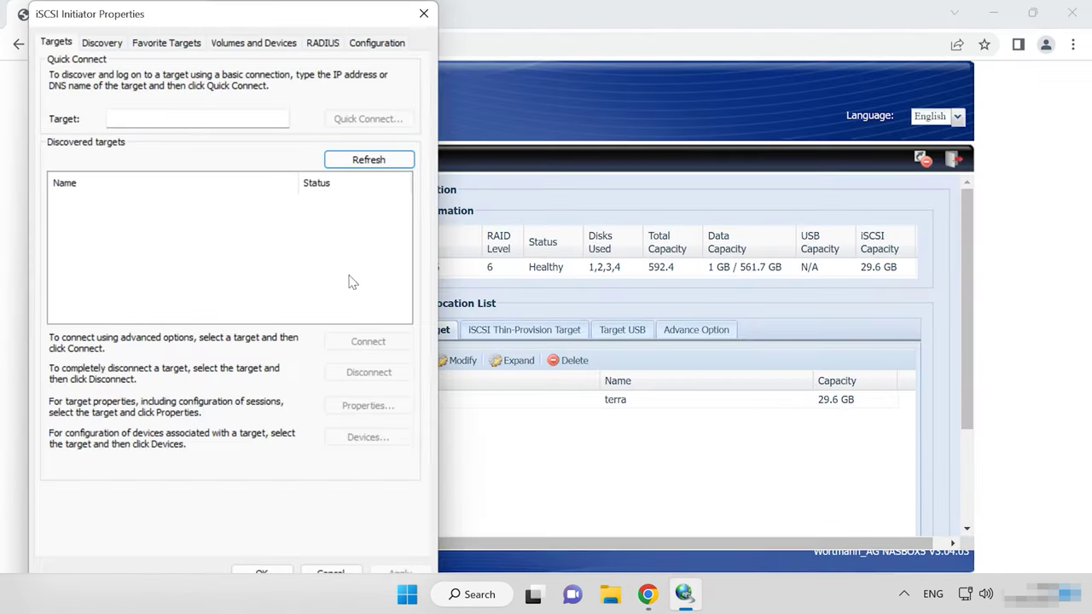
{"action": "left_click", "coordinate": [163, 117]}
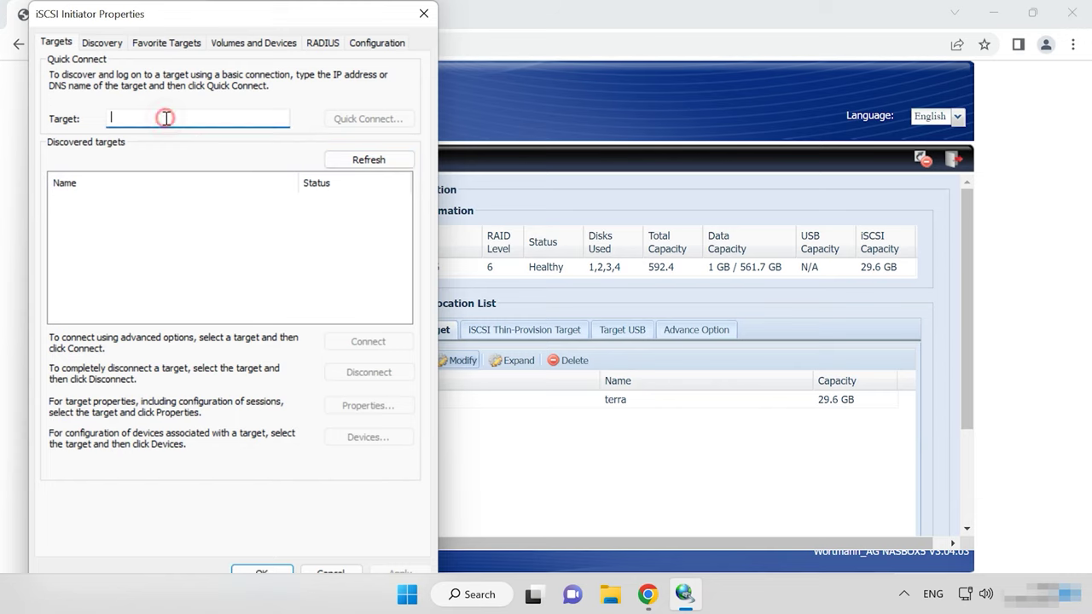
{"action": "type", "text": "192.168.1.222"}
{"action": "left_click", "coordinate": [365, 119]}
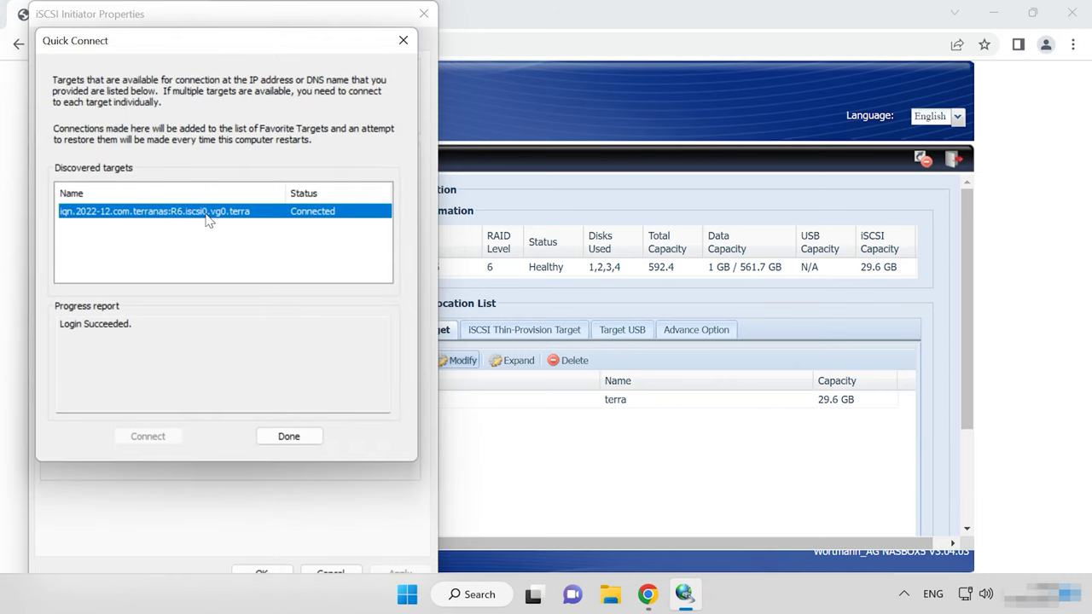
{"action": "left_click", "coordinate": [277, 435]}
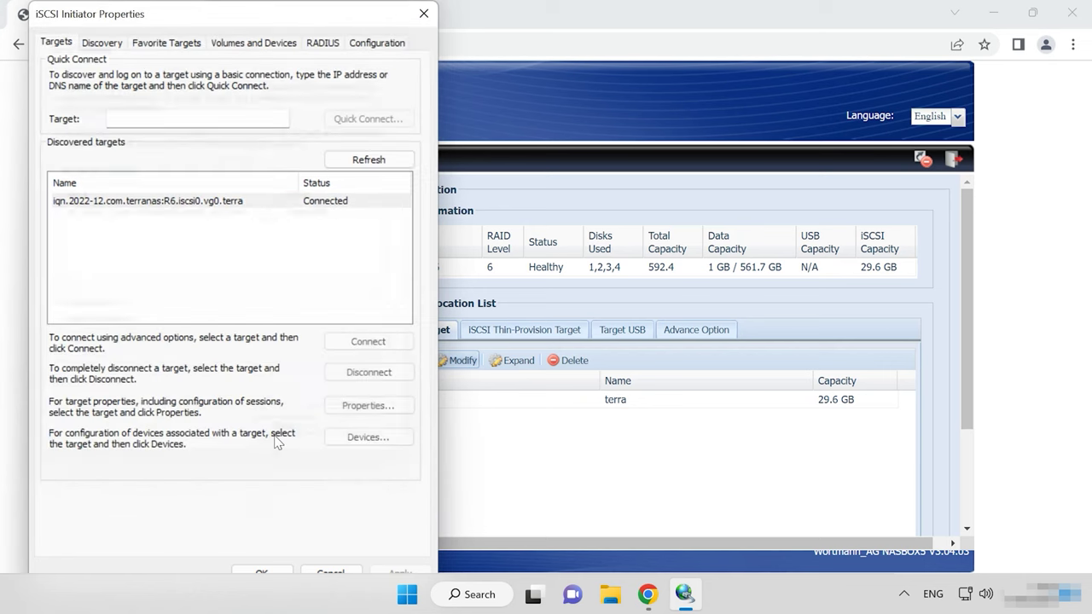
{"action": "left_click", "coordinate": [224, 205]}
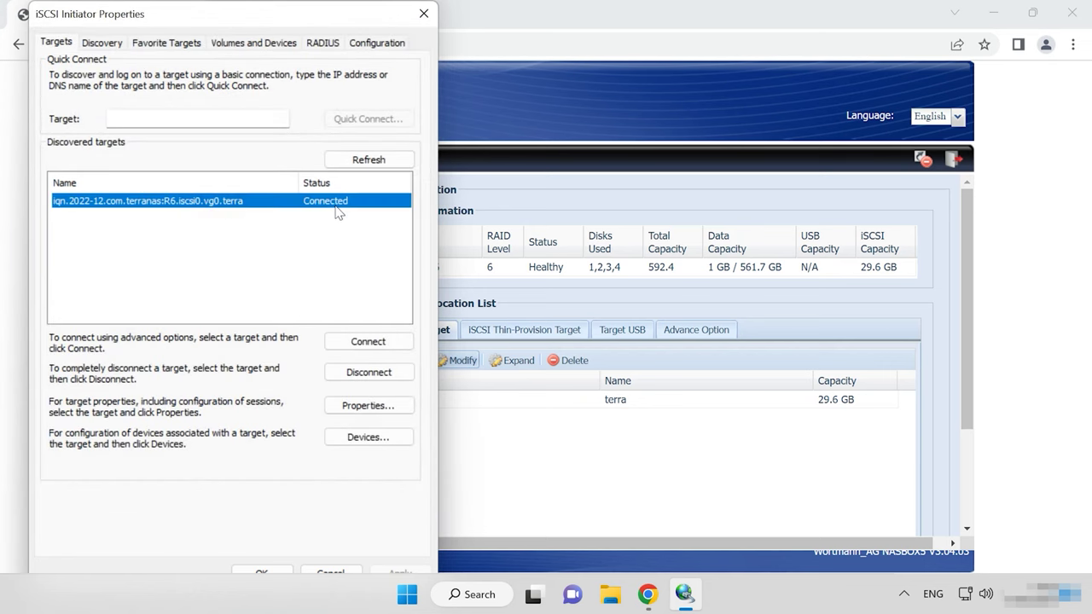
- In Disk Management, initialise the new Disk 1 with GPT partitioning
{"action": "right_click", "coordinate": [408, 595]}
{"action": "left_click", "coordinate": [405, 281]}
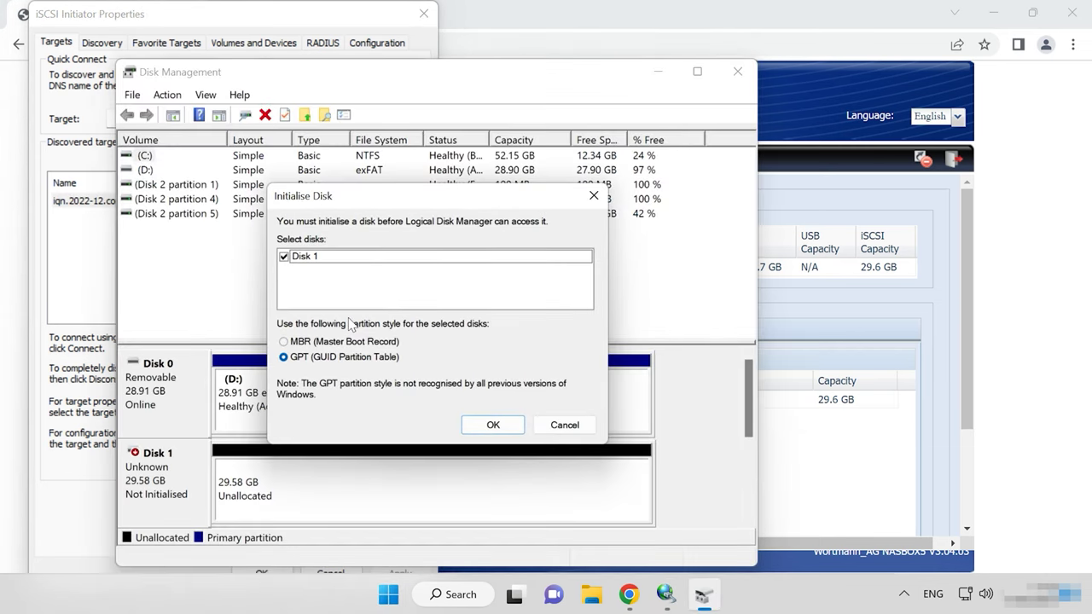
{"action": "left_click", "coordinate": [500, 424]}
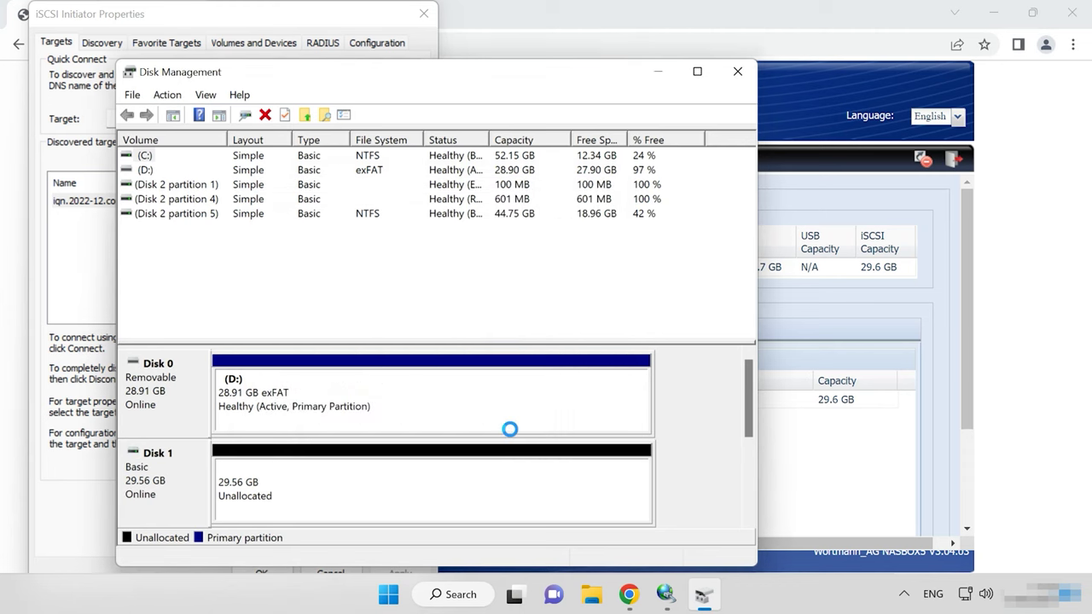
- Create a full-size 30272 MB NTFS simple volume E: on Disk 1's unallocated space
{"action": "right_click", "coordinate": [428, 481]}
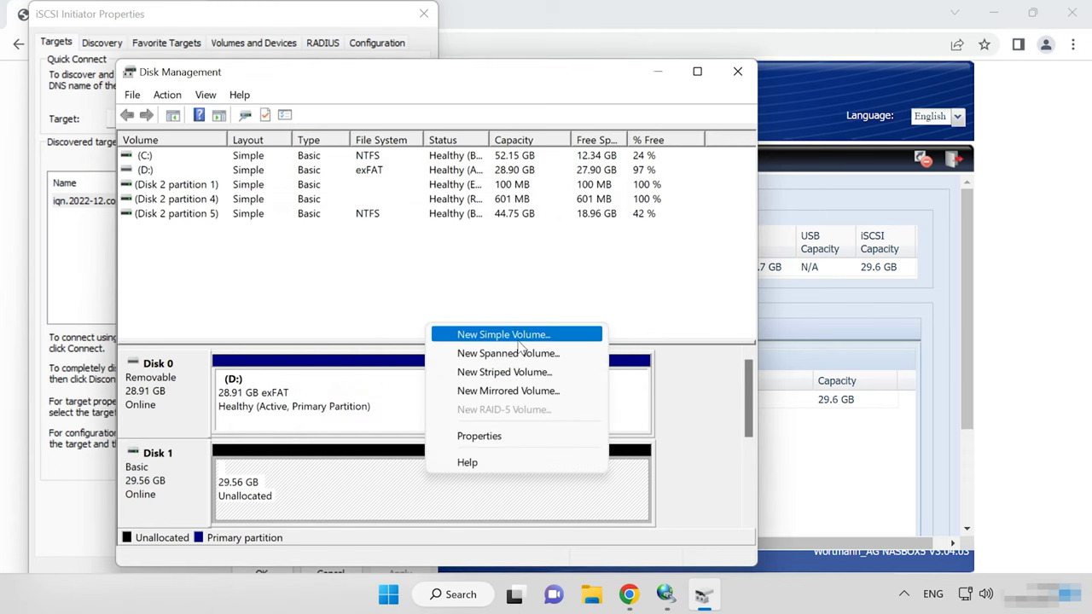
{"action": "left_click", "coordinate": [518, 336]}
{"action": "left_click", "coordinate": [453, 461]}
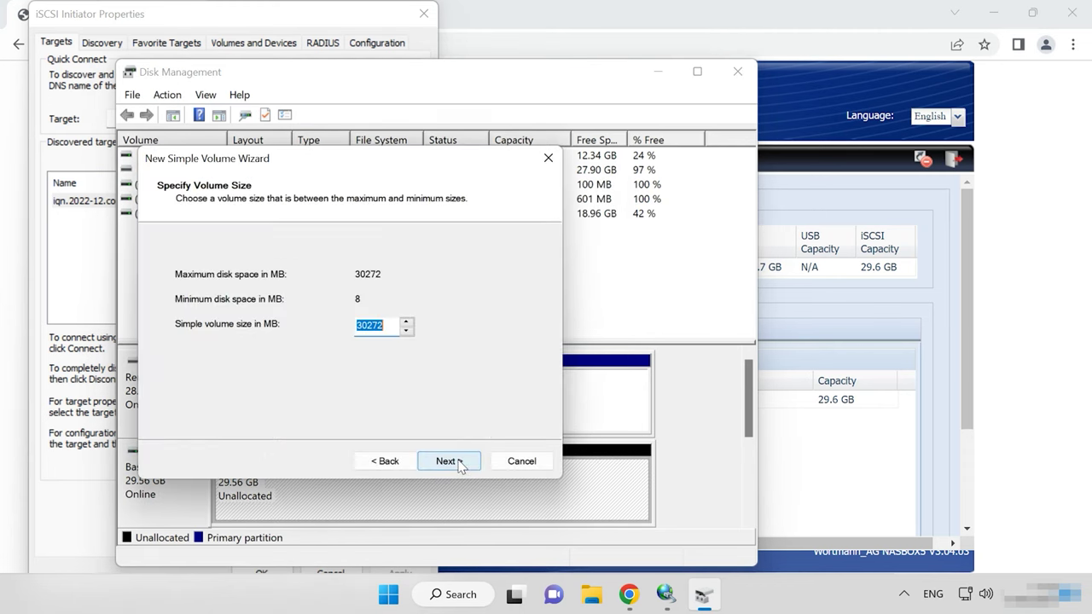
{"action": "left_click", "coordinate": [454, 462]}
{"action": "left_click", "coordinate": [459, 464]}
{"action": "left_click", "coordinate": [459, 462]}
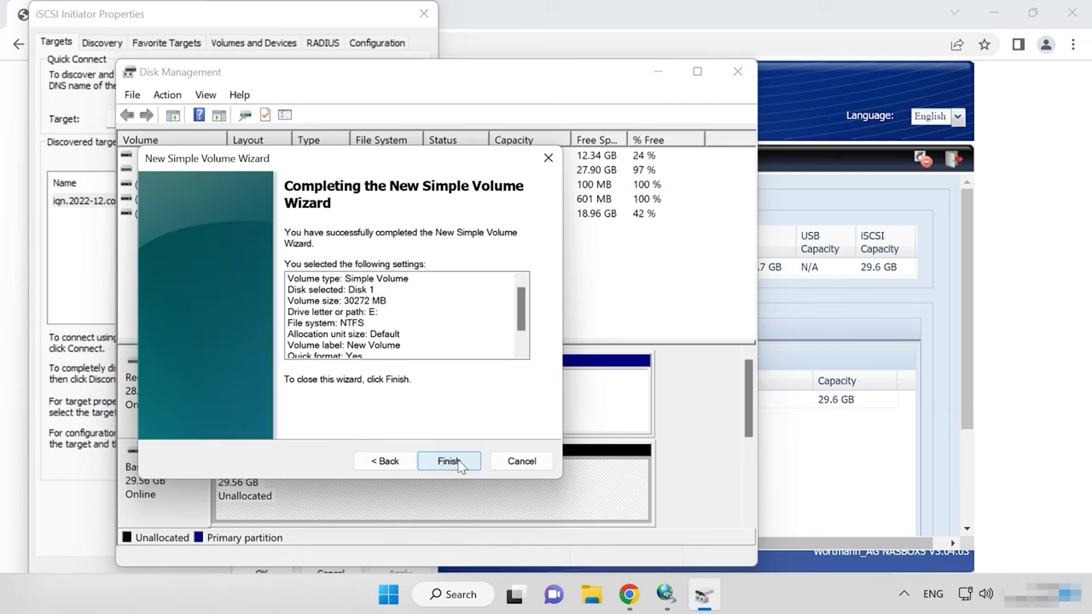
{"action": "left_click", "coordinate": [456, 462]}
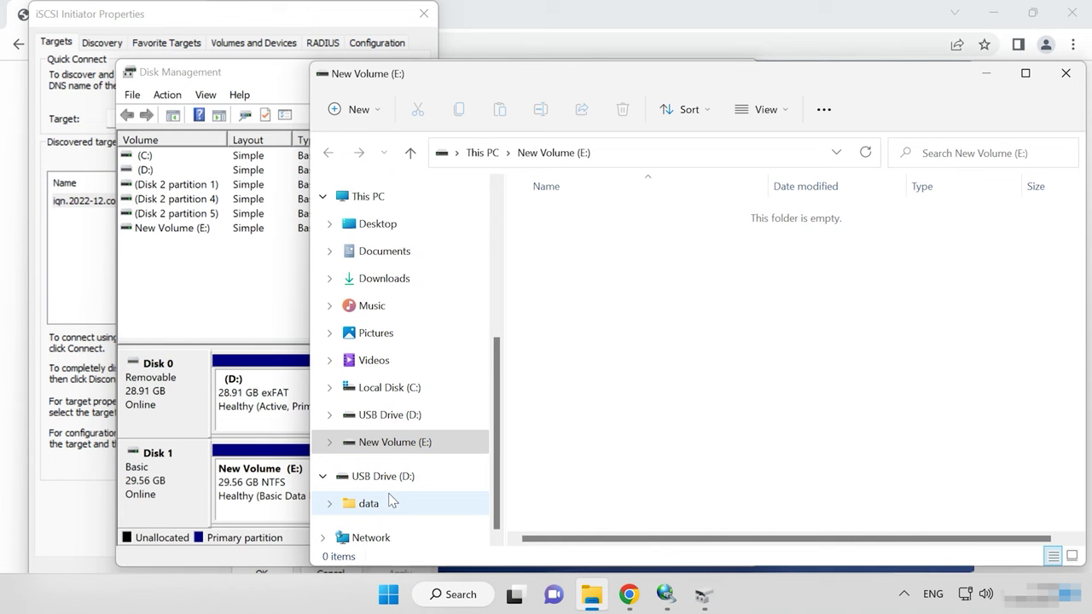
- Rename volume E: from New Volume to 'terra' in its properties
{"action": "left_click", "coordinate": [1065, 73]}
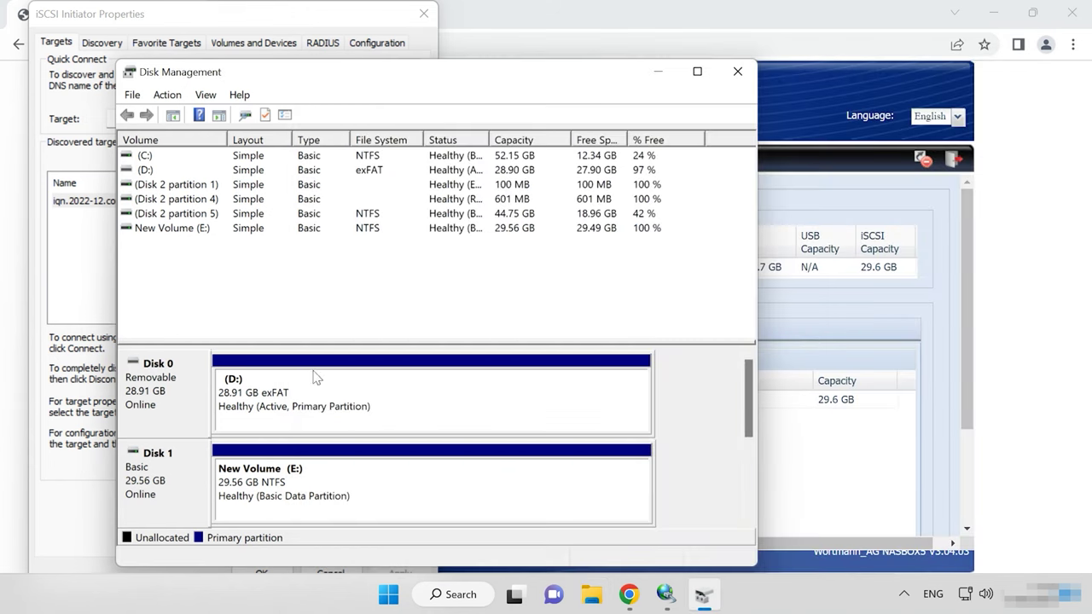
{"action": "right_click", "coordinate": [324, 480]}
{"action": "left_click", "coordinate": [390, 436]}
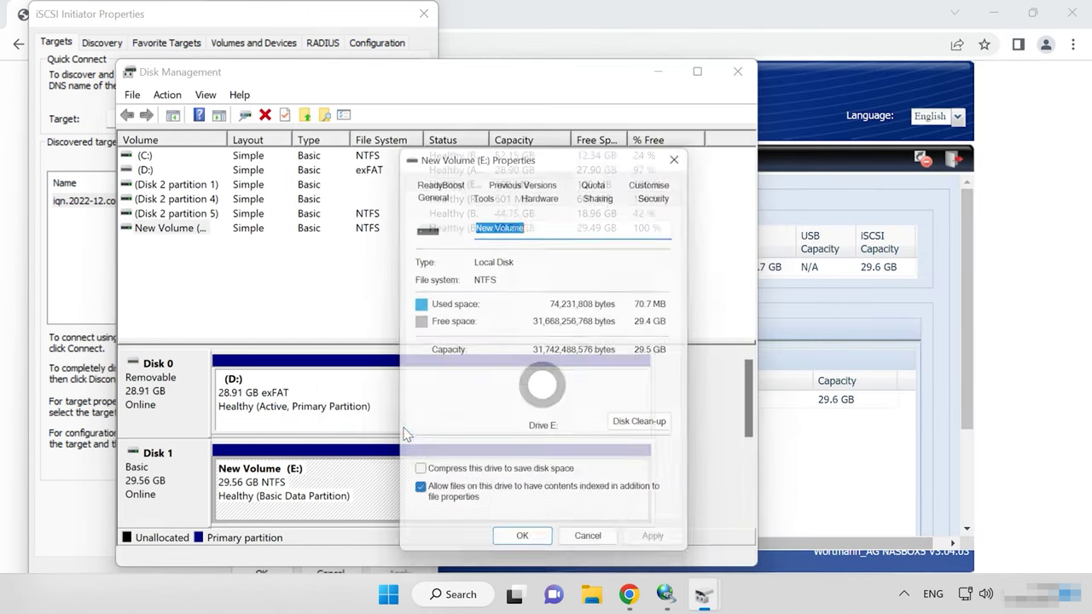
{"action": "type", "text": "terra"}
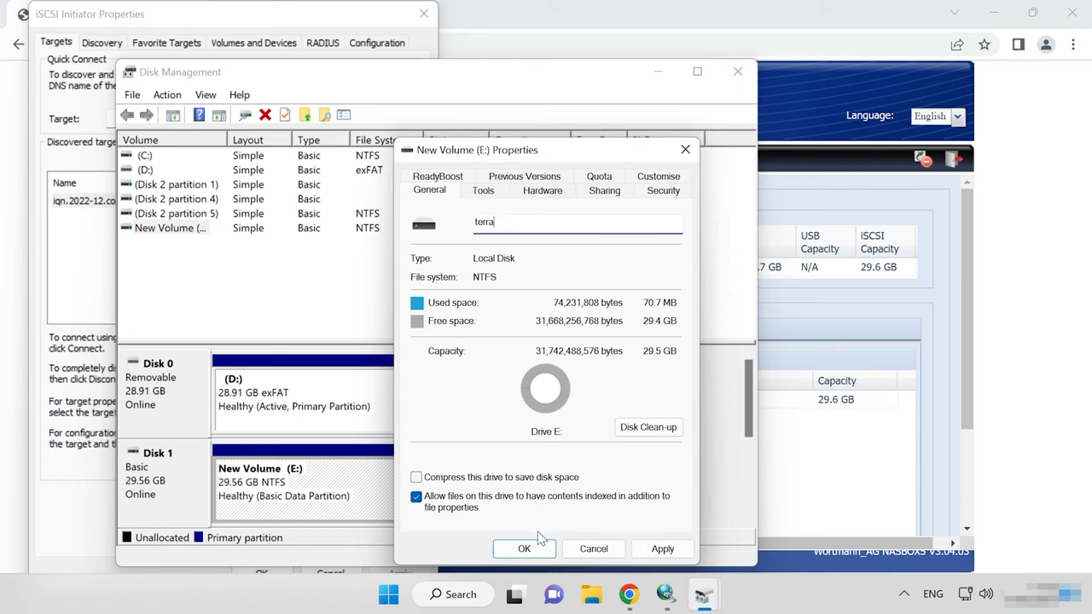
{"action": "left_click", "coordinate": [663, 548]}
{"action": "left_click", "coordinate": [529, 548]}
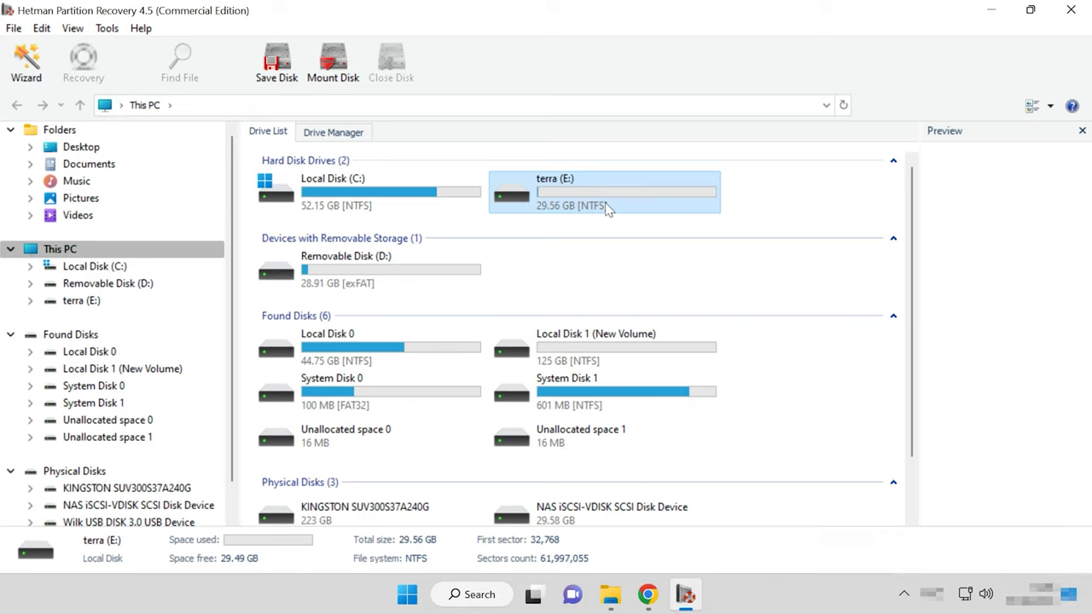
- Fast-scan terra (E:), which finds 51 files, and marquee-select deleted photos 164.jpg–171.jpg
{"action": "right_click", "coordinate": [607, 208]}
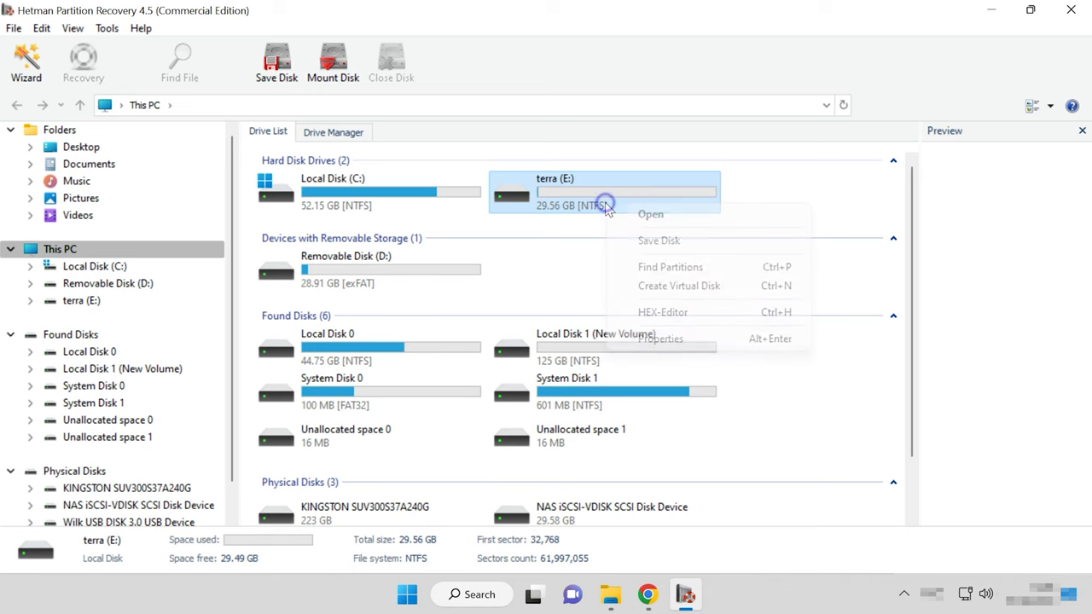
{"action": "left_click", "coordinate": [671, 218]}
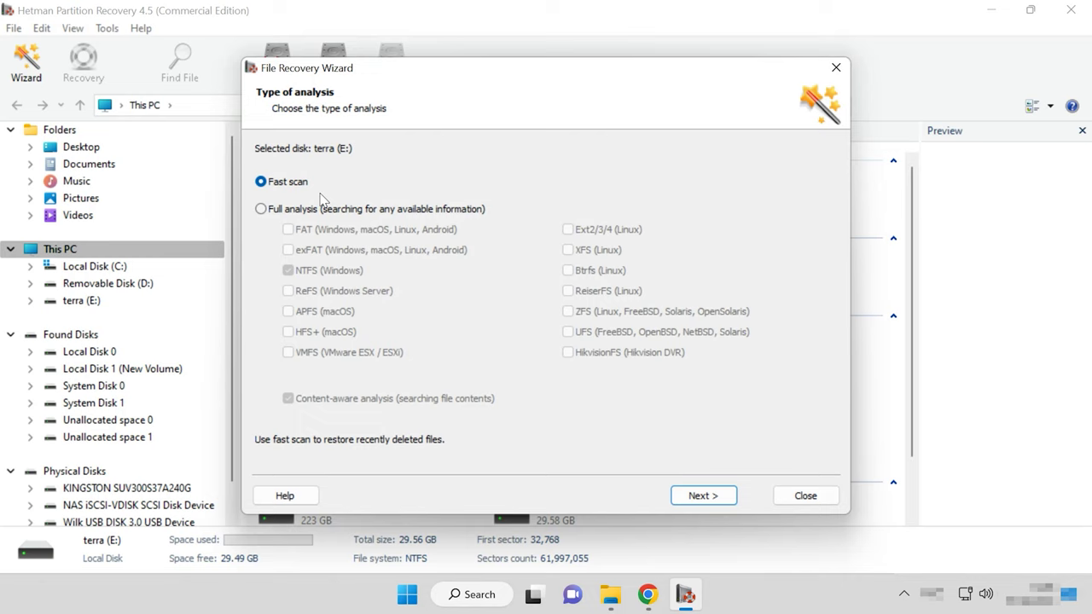
{"action": "left_click", "coordinate": [701, 496]}
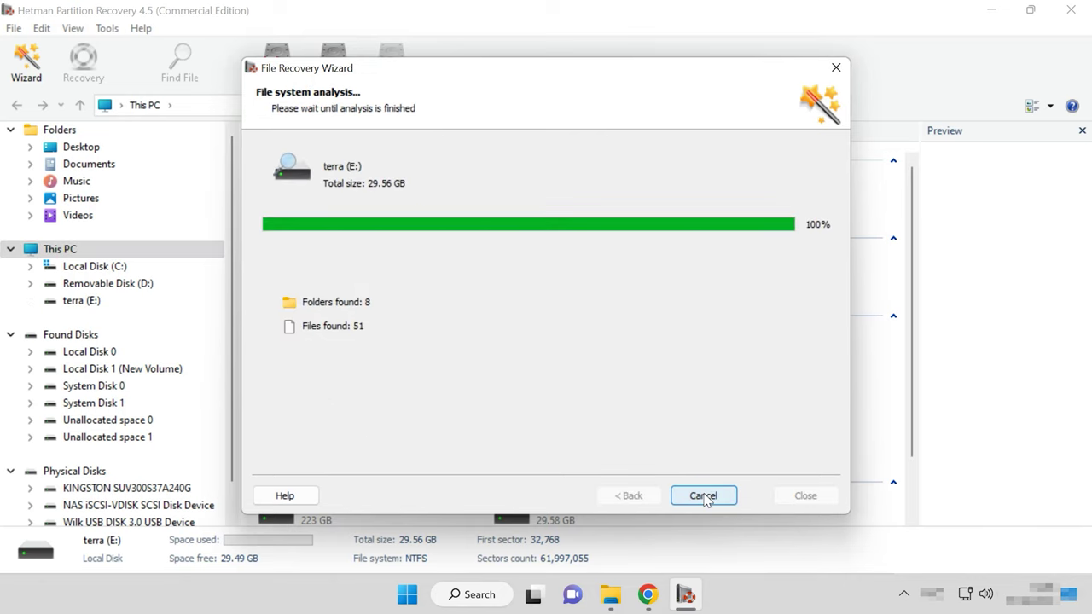
{"action": "left_click", "coordinate": [704, 496]}
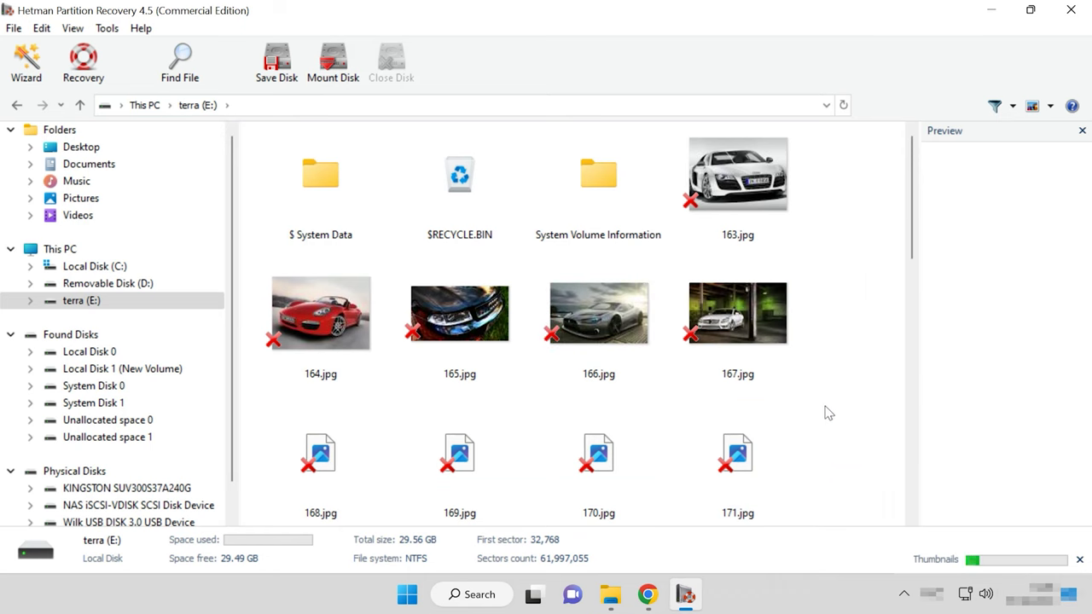
{"action": "left_click_drag", "start_coordinate": [902, 230], "coordinate": [901, 166]}
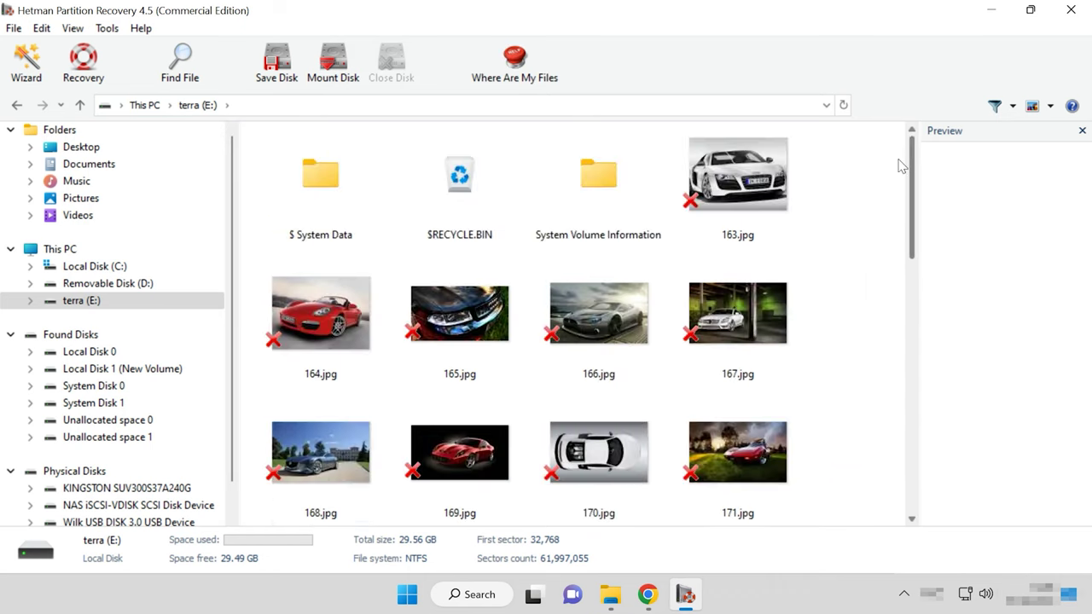
{"action": "left_click_drag", "start_coordinate": [819, 316], "coordinate": [273, 443]}
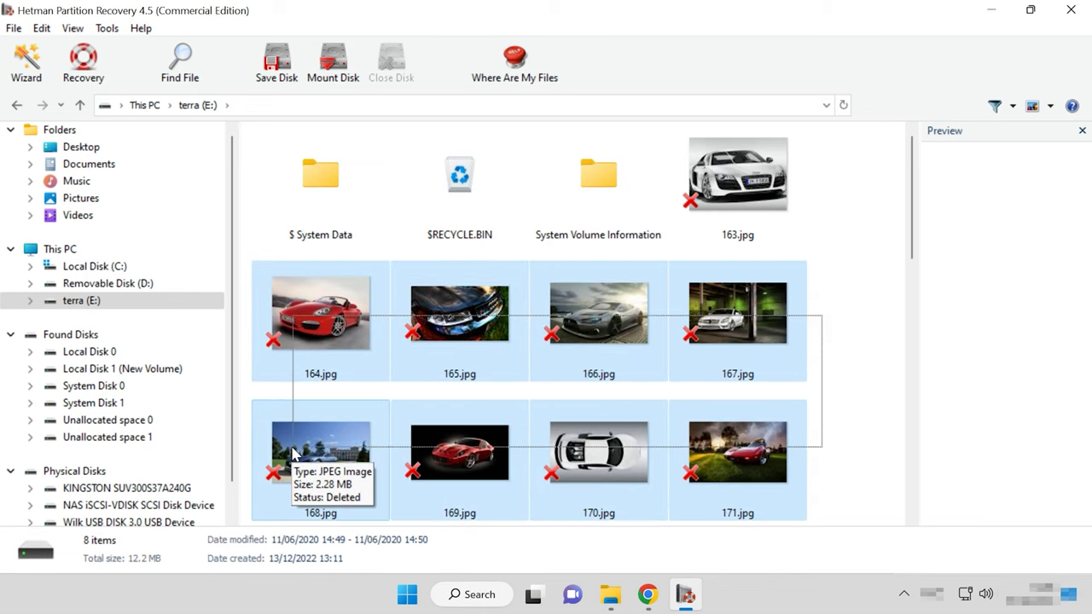
- Recover the eight selected photos to the hard disk, setting the path to C:\222
{"action": "left_click", "coordinate": [84, 68]}
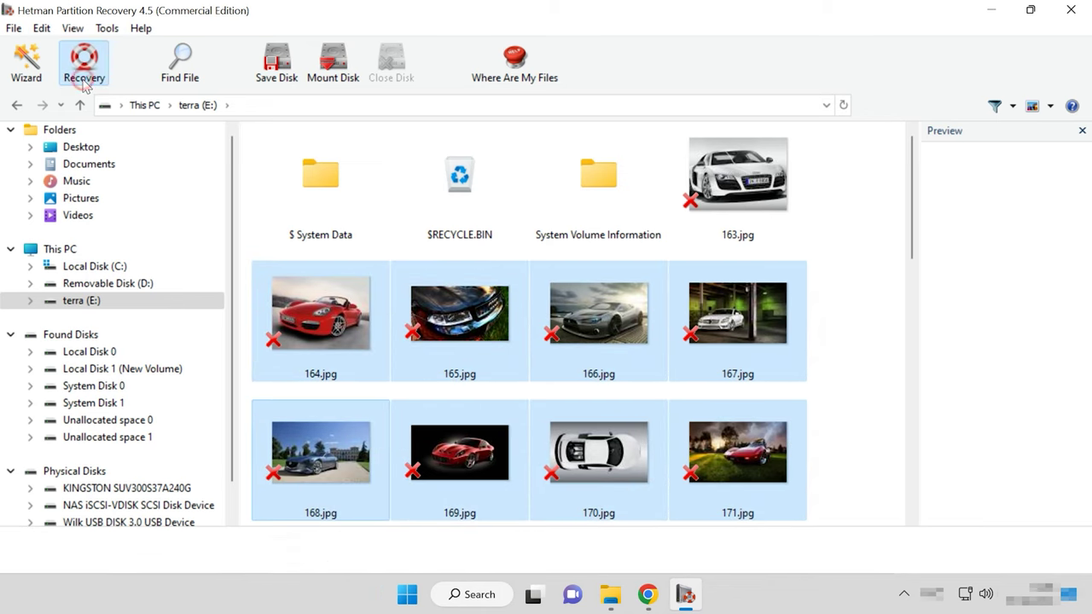
{"action": "left_click", "coordinate": [708, 487]}
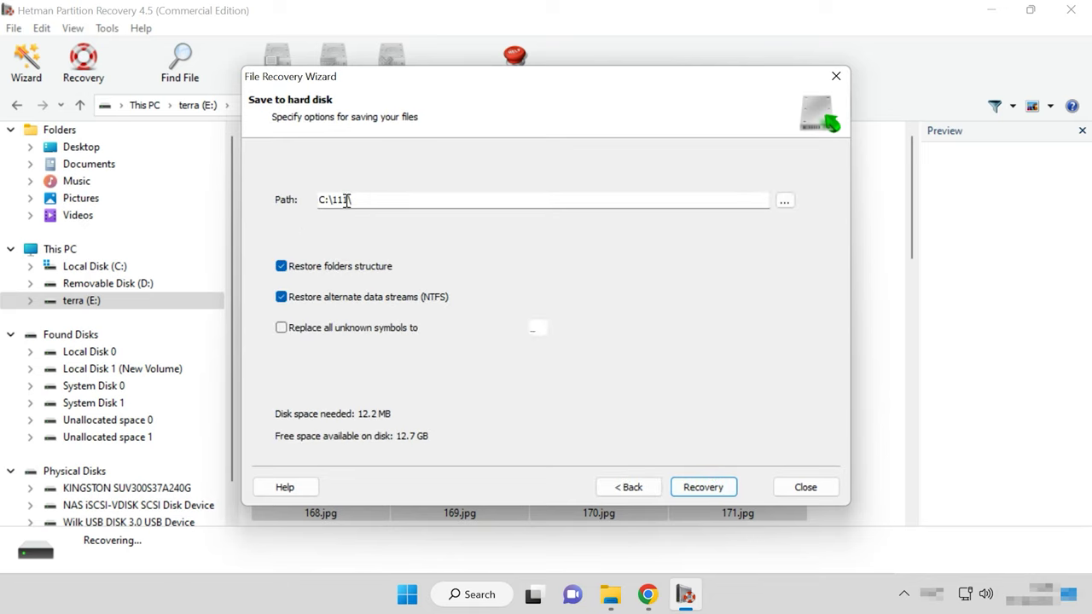
{"action": "left_click", "coordinate": [347, 201]}
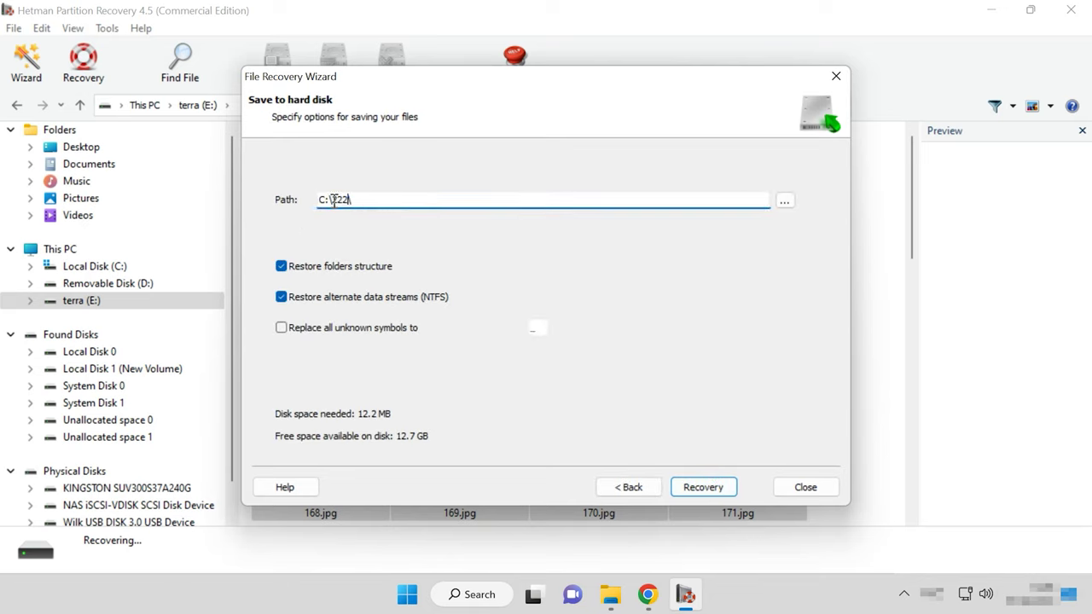
{"action": "left_click", "coordinate": [711, 493]}
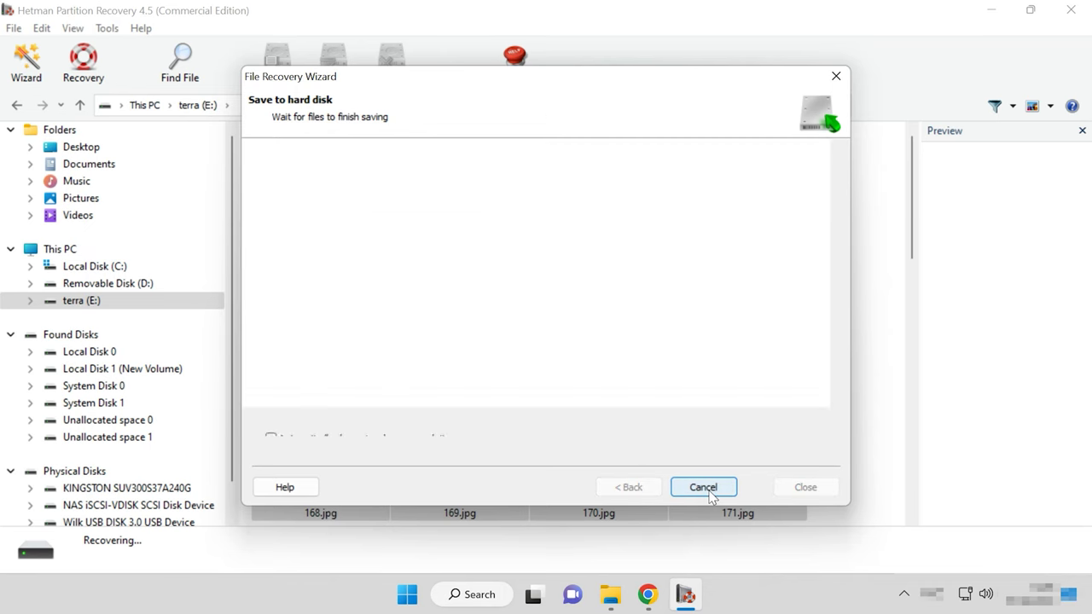
{"action": "left_click", "coordinate": [701, 487]}
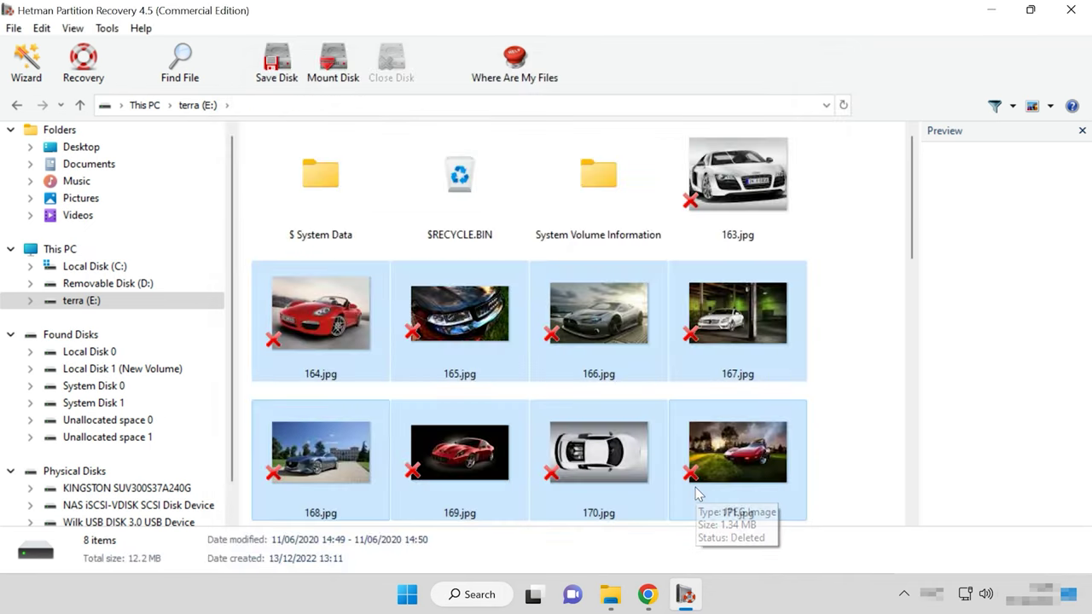
- In File Explorer, open Local Disk (C:) > 222 to view the restored photos
{"action": "left_click", "coordinate": [611, 596]}
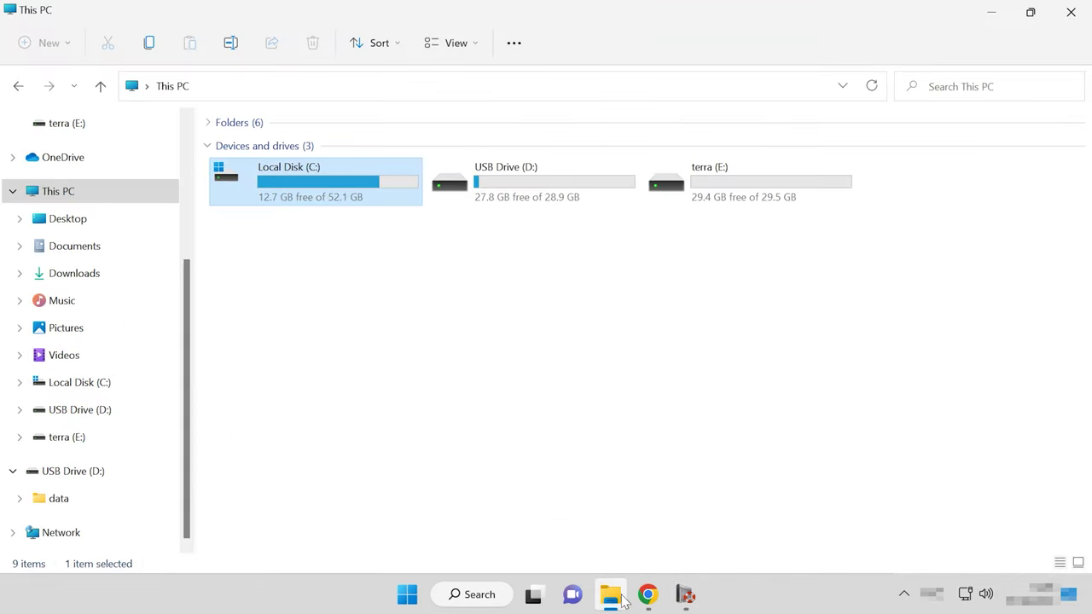
{"action": "double_click", "coordinate": [303, 185]}
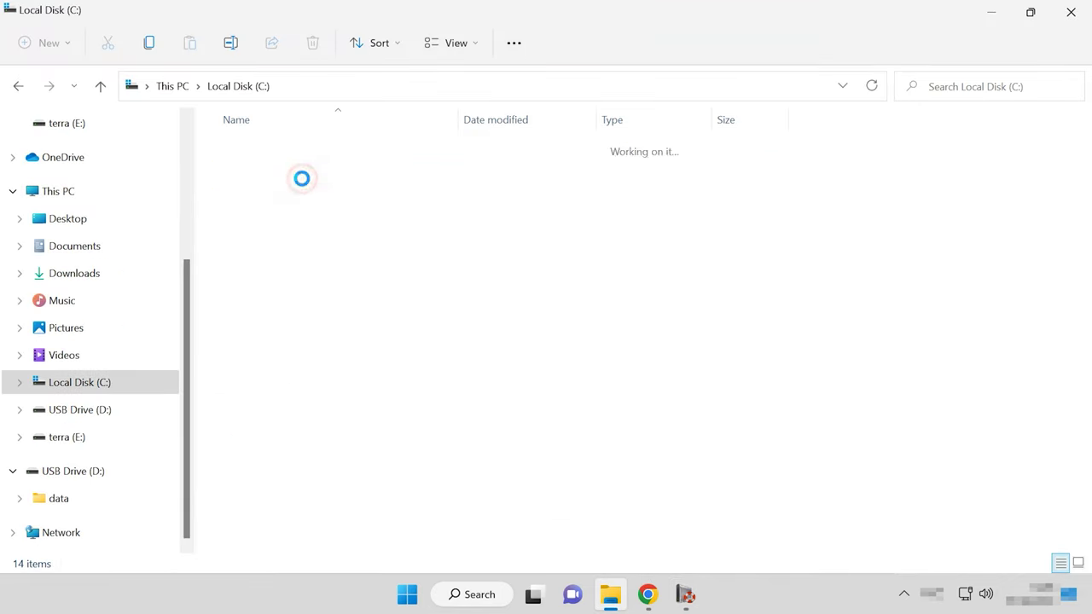
{"action": "double_click", "coordinate": [246, 179]}
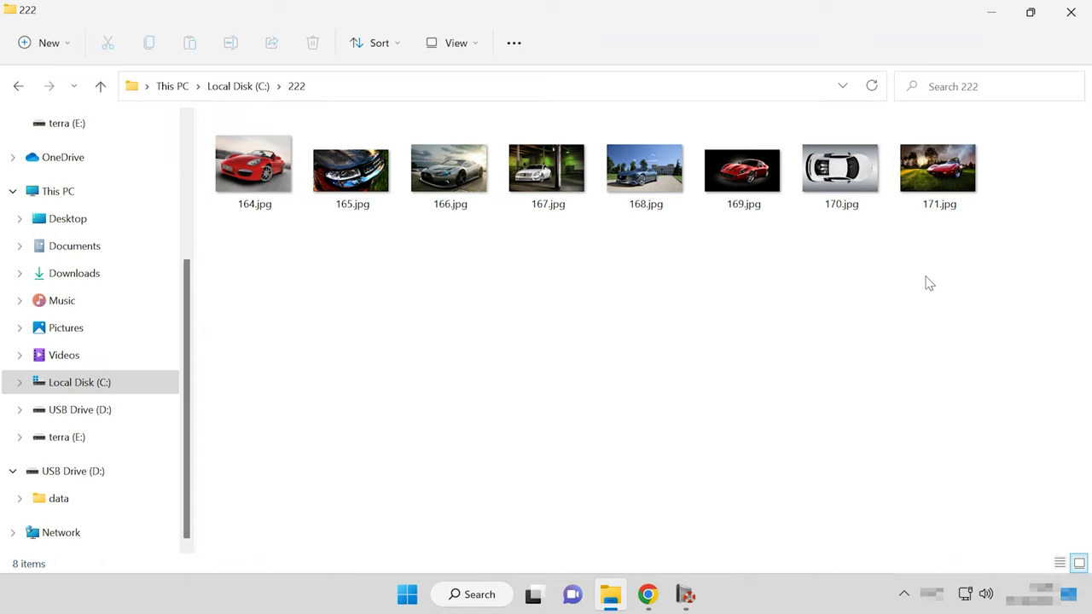
{"action": "left_click_drag", "start_coordinate": [964, 252], "coordinate": [280, 181]}
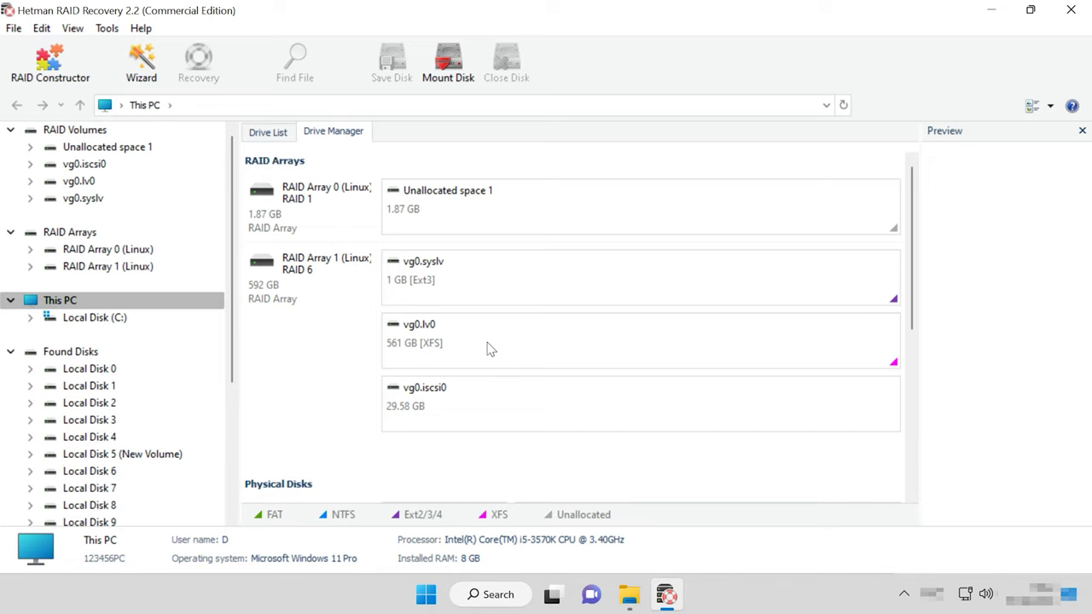
- Select RAID Array 1 (Linux) and run a fast scan of the vg0.lv0 volume
{"action": "left_click", "coordinate": [313, 276]}
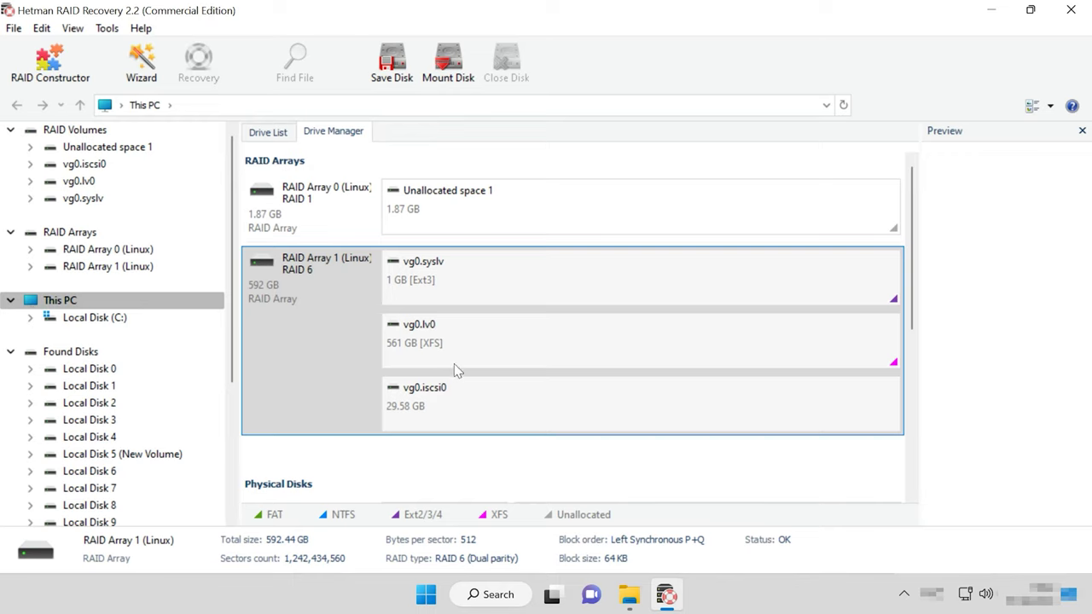
{"action": "left_click", "coordinate": [460, 342]}
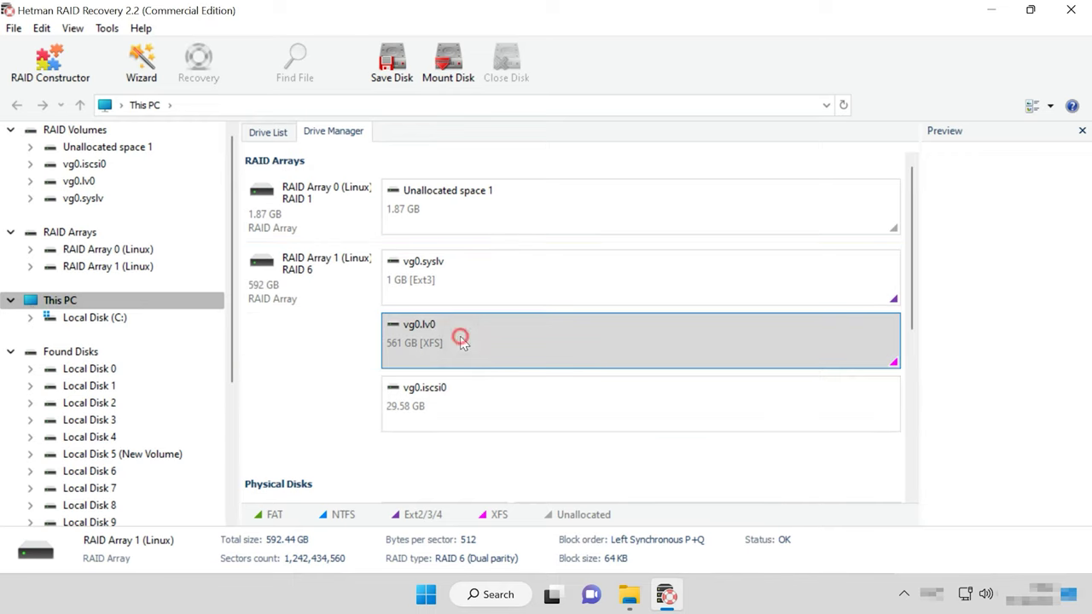
{"action": "right_click", "coordinate": [694, 343]}
{"action": "left_click", "coordinate": [772, 351]}
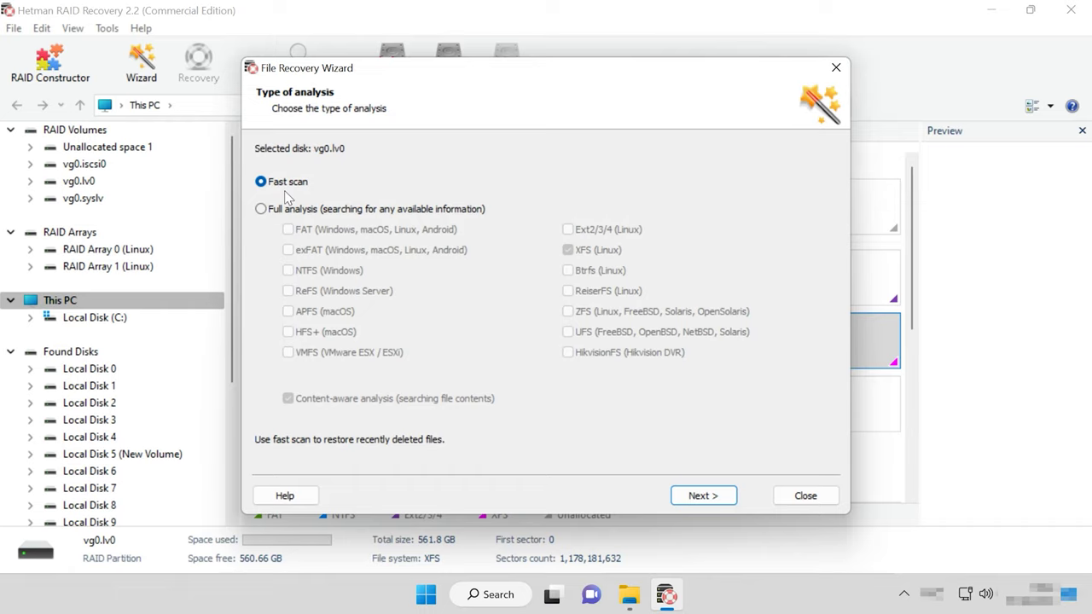
{"action": "left_click", "coordinate": [712, 503]}
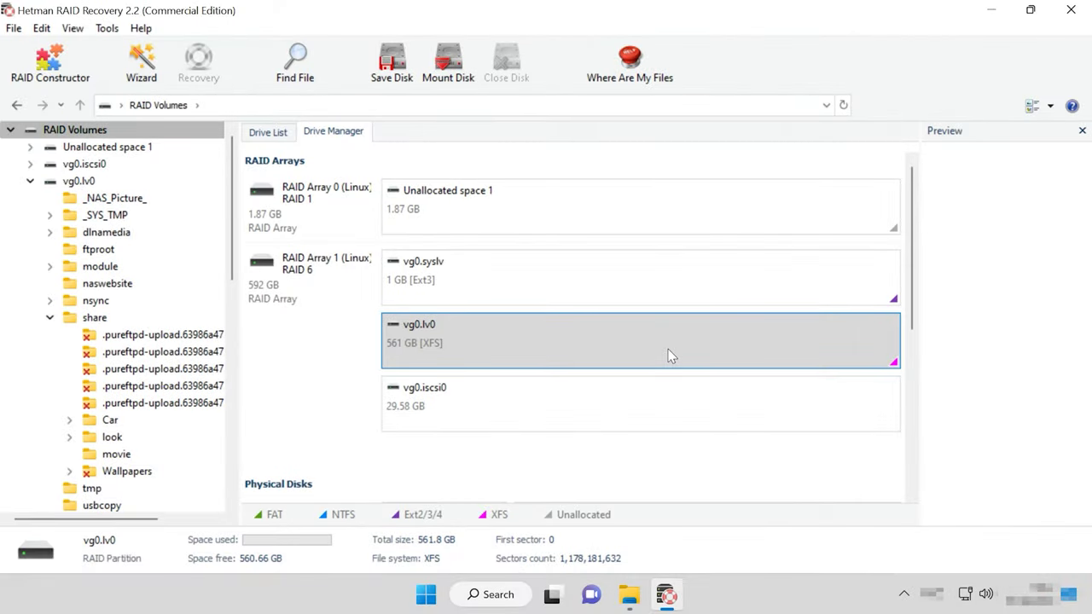
- Re-analyse vg0.lv0 with Full analysis and content-aware analysis turned off
{"action": "right_click", "coordinate": [711, 347]}
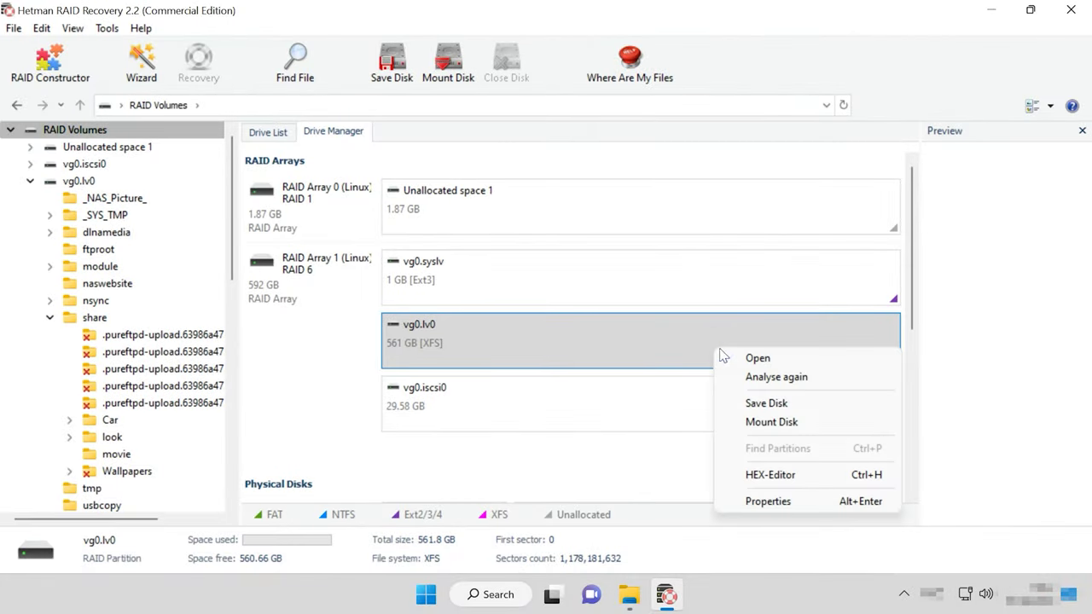
{"action": "left_click", "coordinate": [788, 379]}
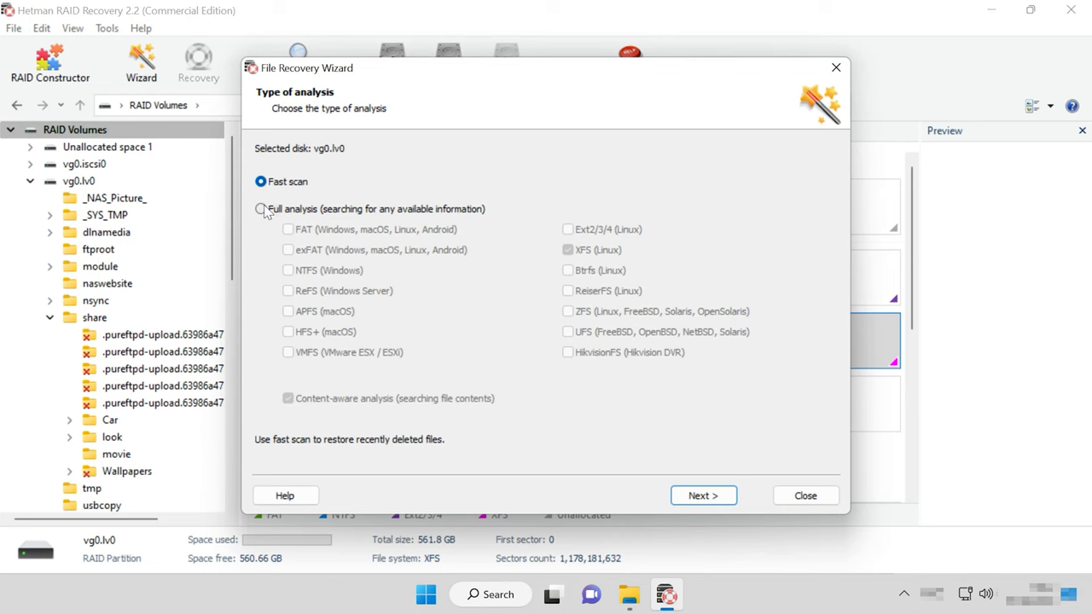
{"action": "left_click", "coordinate": [263, 209]}
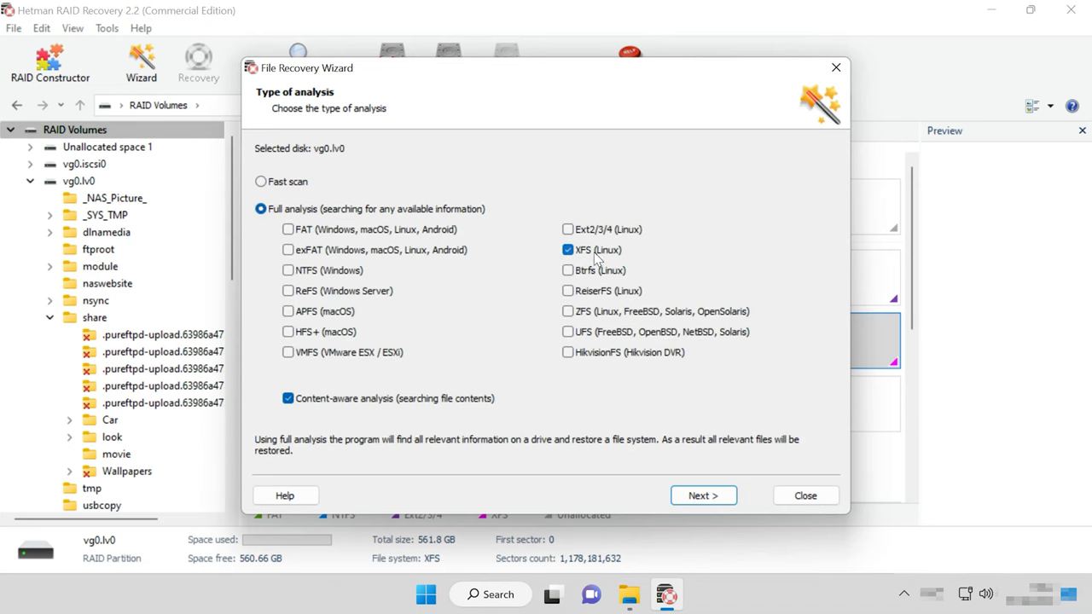
{"action": "left_click", "coordinate": [321, 401]}
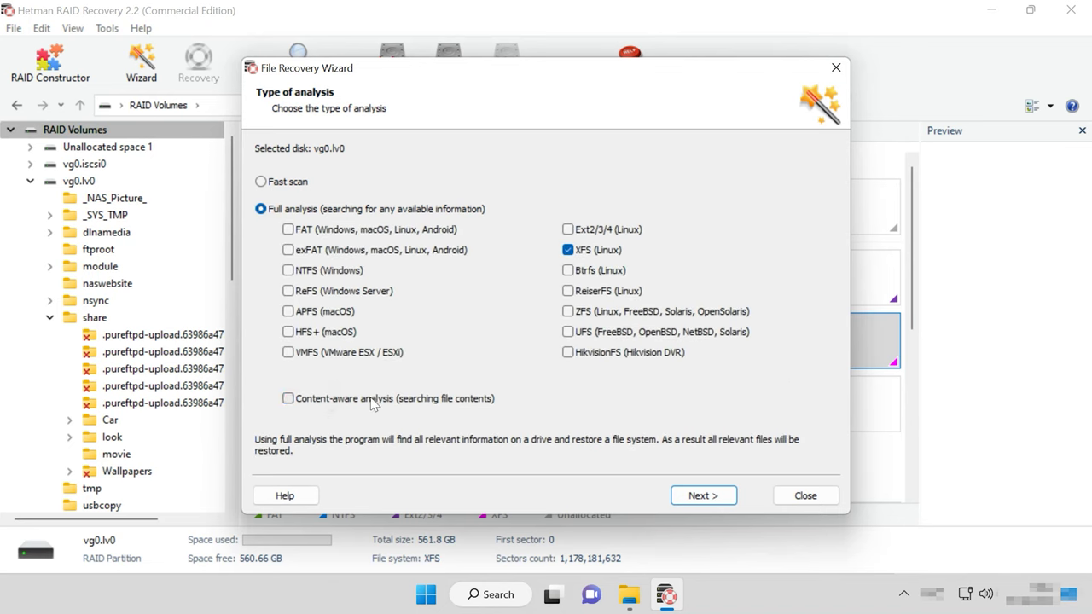
{"action": "left_click", "coordinate": [697, 497]}
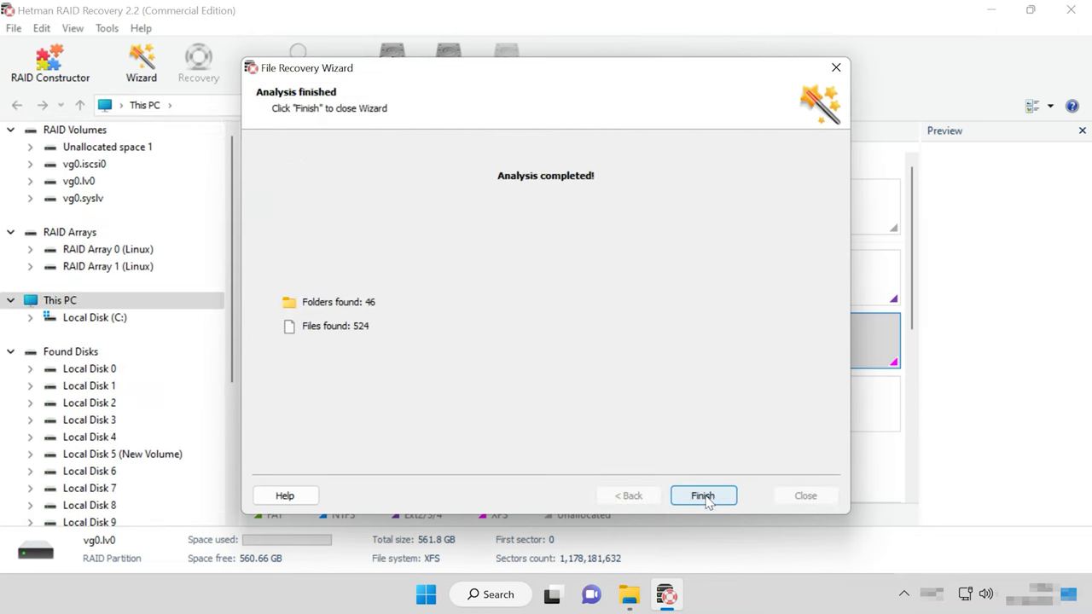
{"action": "left_click", "coordinate": [703, 497]}
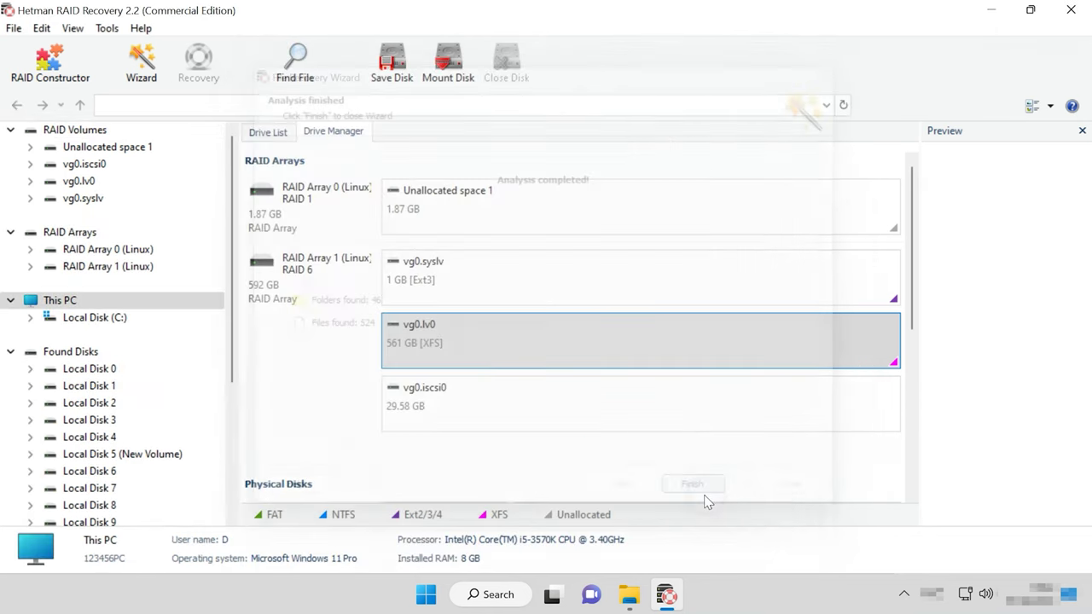
- Open the share folder and preview deleted photos 025.jpg, 026.jpg and 027.jpg
{"action": "left_click", "coordinate": [748, 374]}
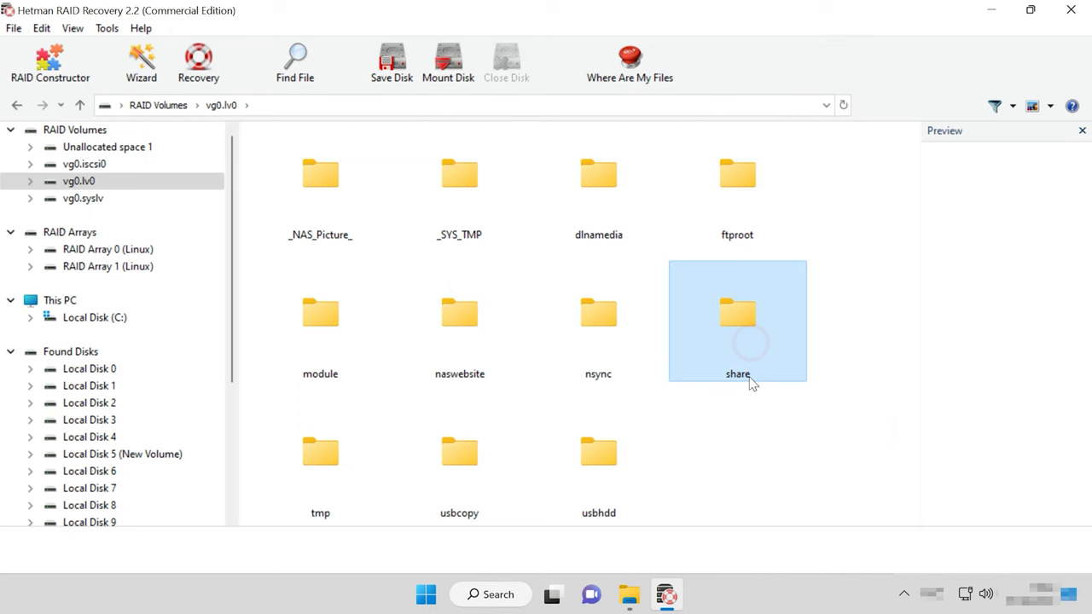
{"action": "double_click", "coordinate": [779, 356]}
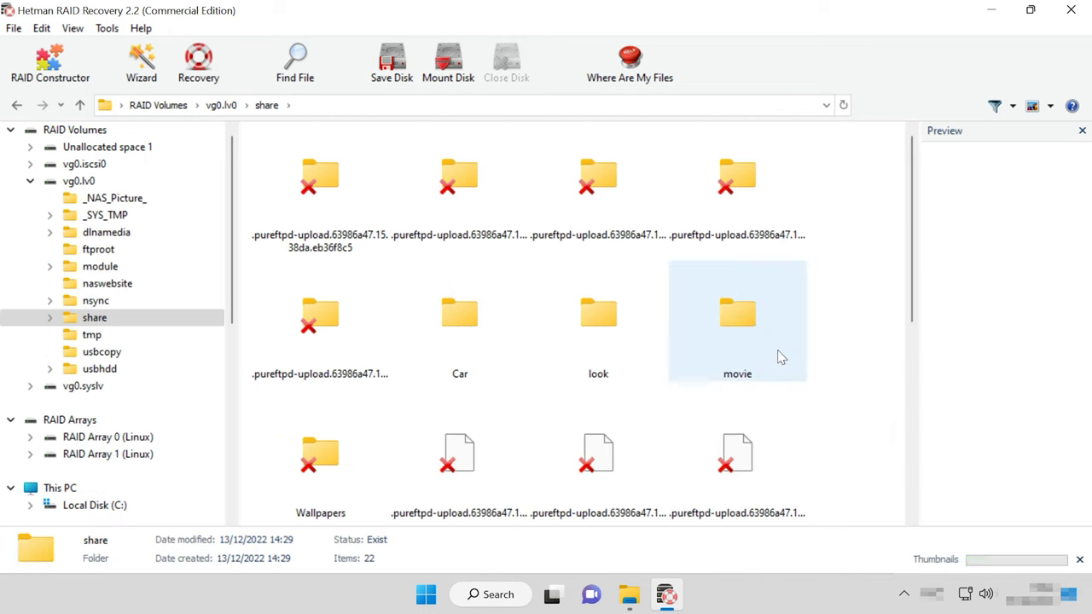
{"action": "left_click_drag", "start_coordinate": [913, 281], "coordinate": [911, 363]}
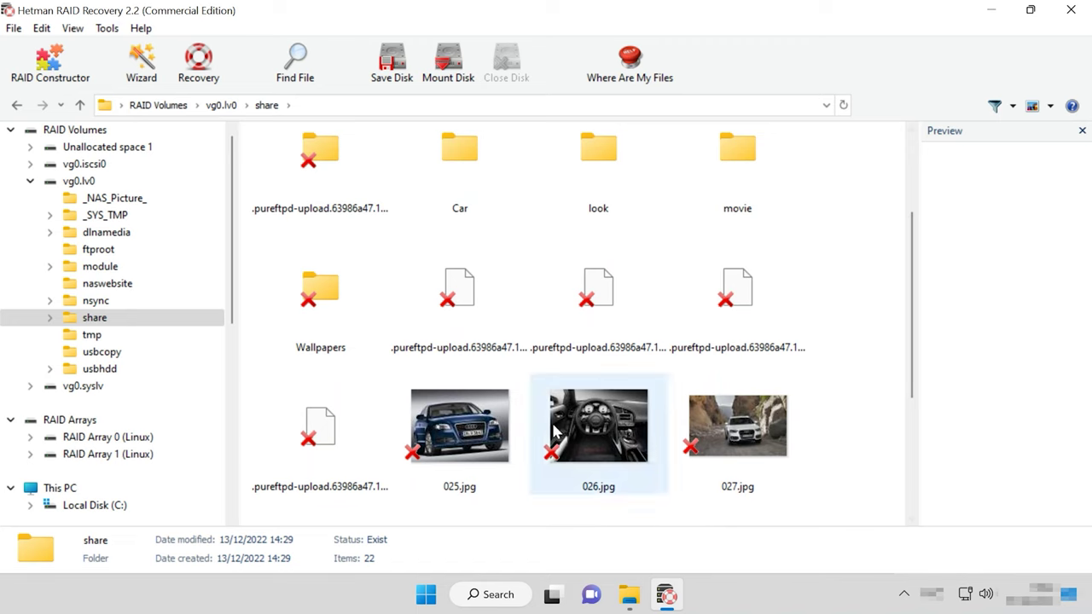
{"action": "left_click", "coordinate": [488, 430]}
{"action": "left_click", "coordinate": [595, 433]}
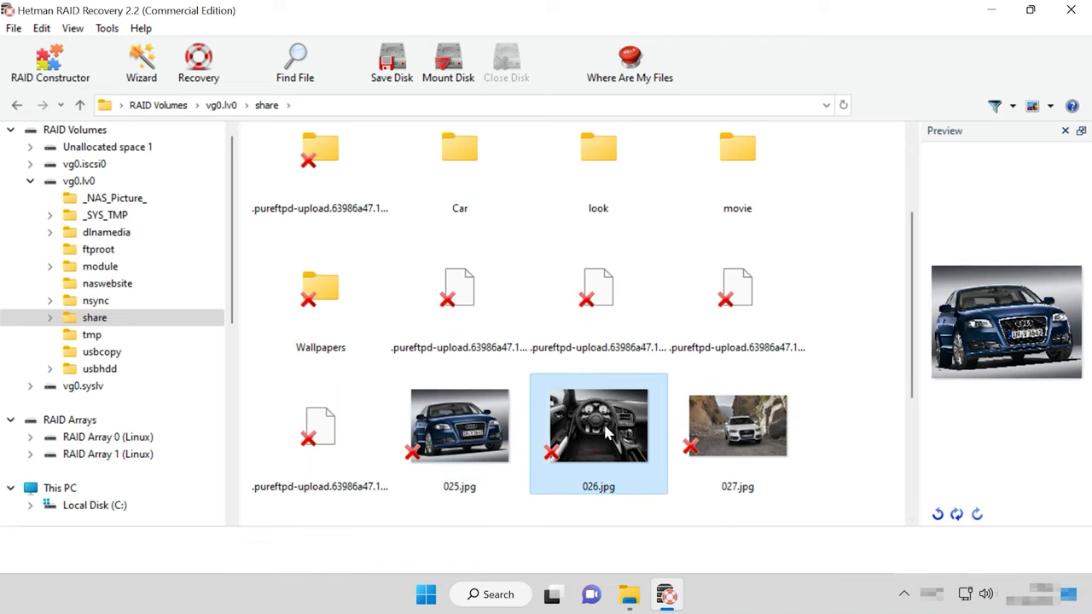
{"action": "left_click", "coordinate": [690, 434]}
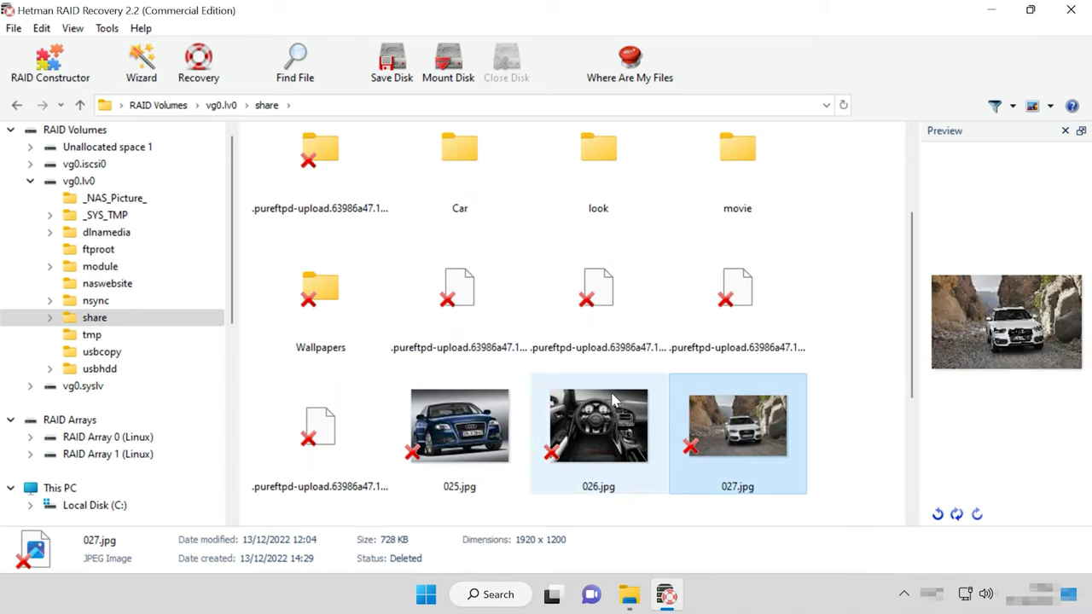
- Look inside Wallpapers, then select 025–027.jpg together with the Wallpapers folder
{"action": "double_click", "coordinate": [324, 320]}
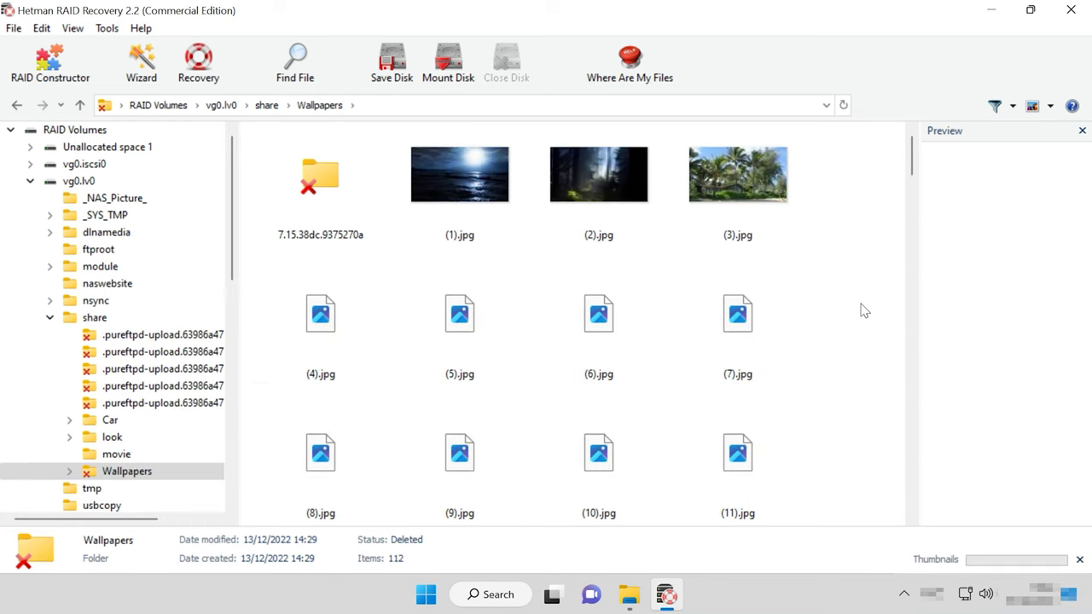
{"action": "left_click", "coordinate": [79, 105]}
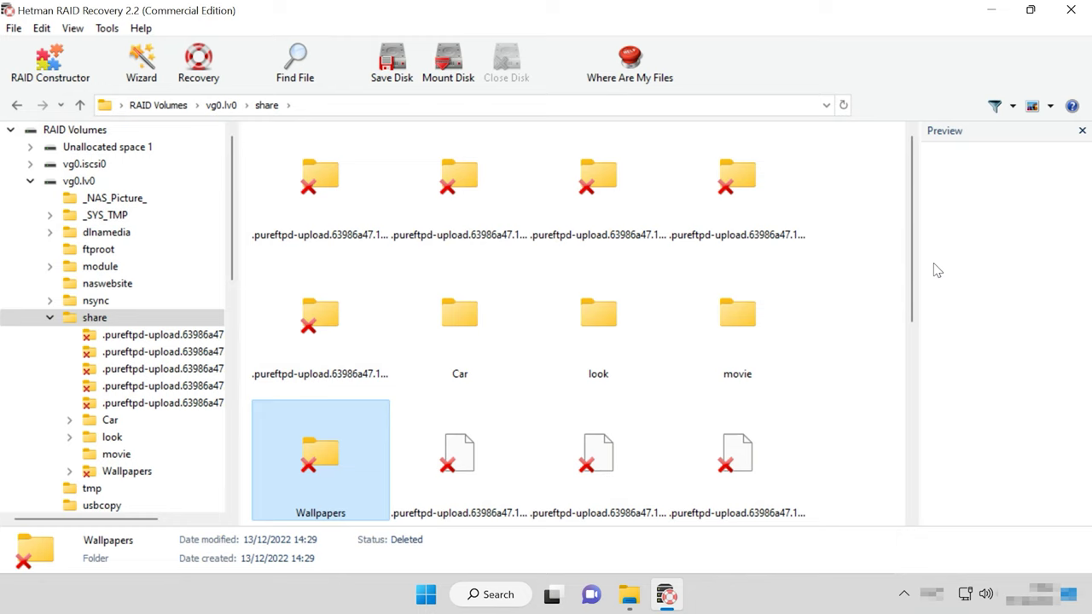
{"action": "left_click_drag", "start_coordinate": [912, 294], "coordinate": [917, 367]}
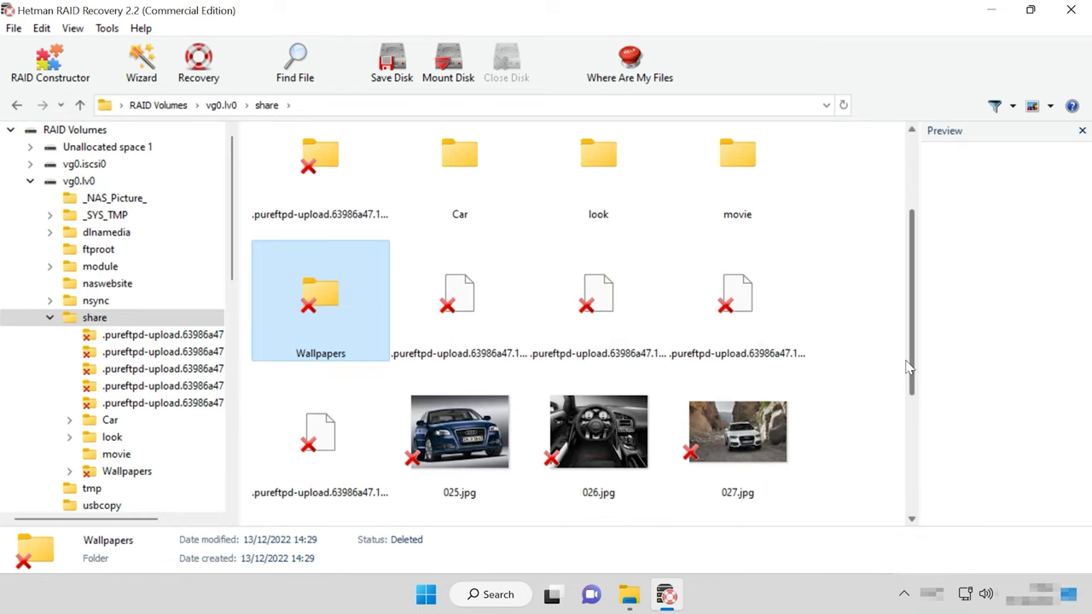
{"action": "left_click_drag", "start_coordinate": [870, 401], "coordinate": [506, 445]}
{"action": "left_click", "coordinate": [323, 299], "text": "ctrl"}
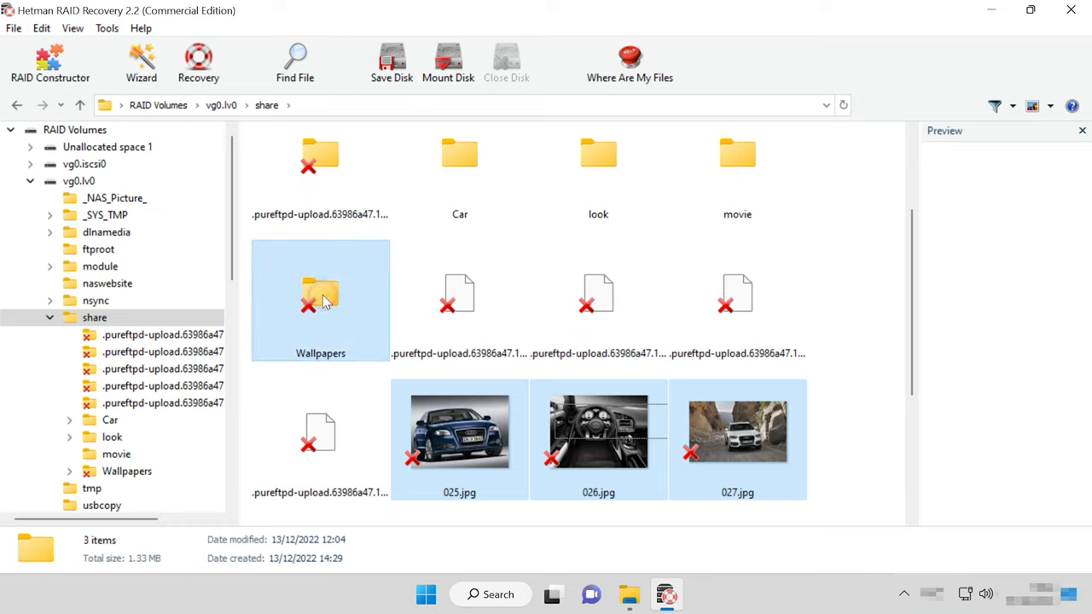
- Recover Wallpapers and photos 025–027.jpg to the hard disk, editing the path to C:\000\
{"action": "left_click", "coordinate": [201, 82]}
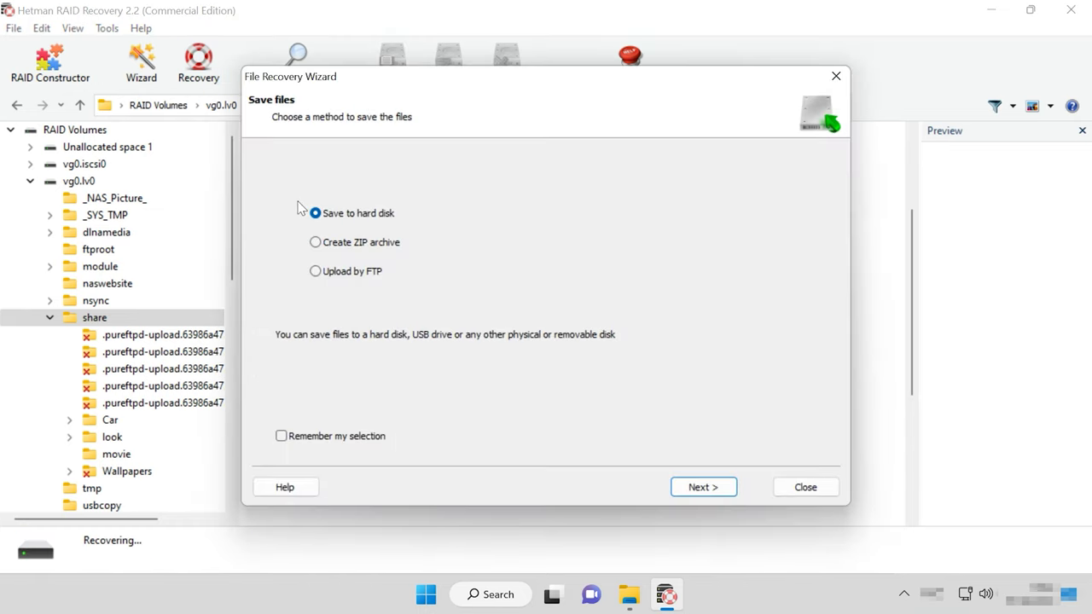
{"action": "left_click", "coordinate": [699, 488]}
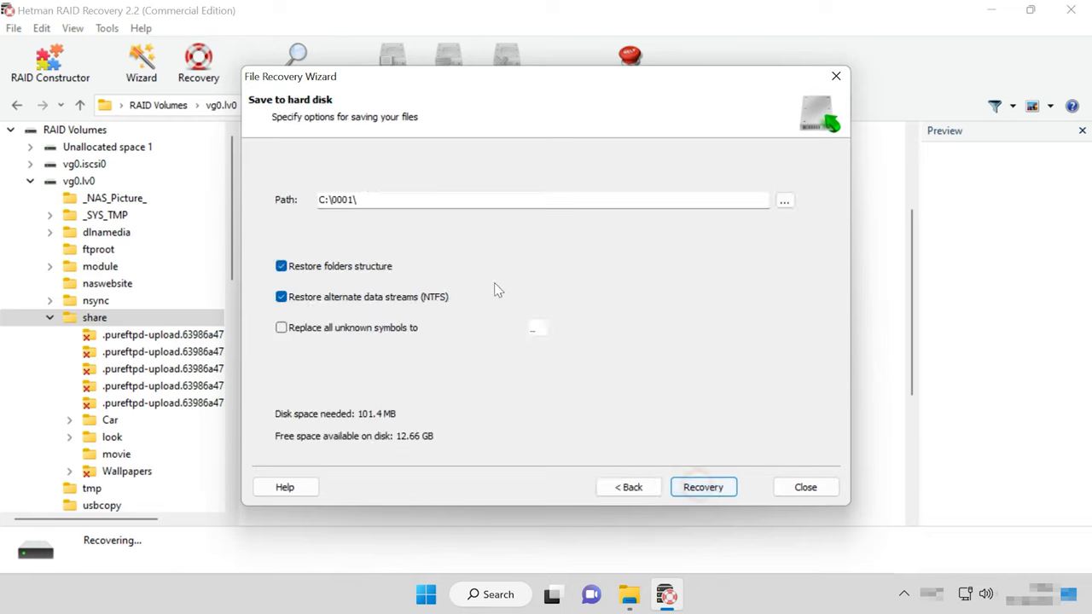
{"action": "double_click", "coordinate": [333, 202]}
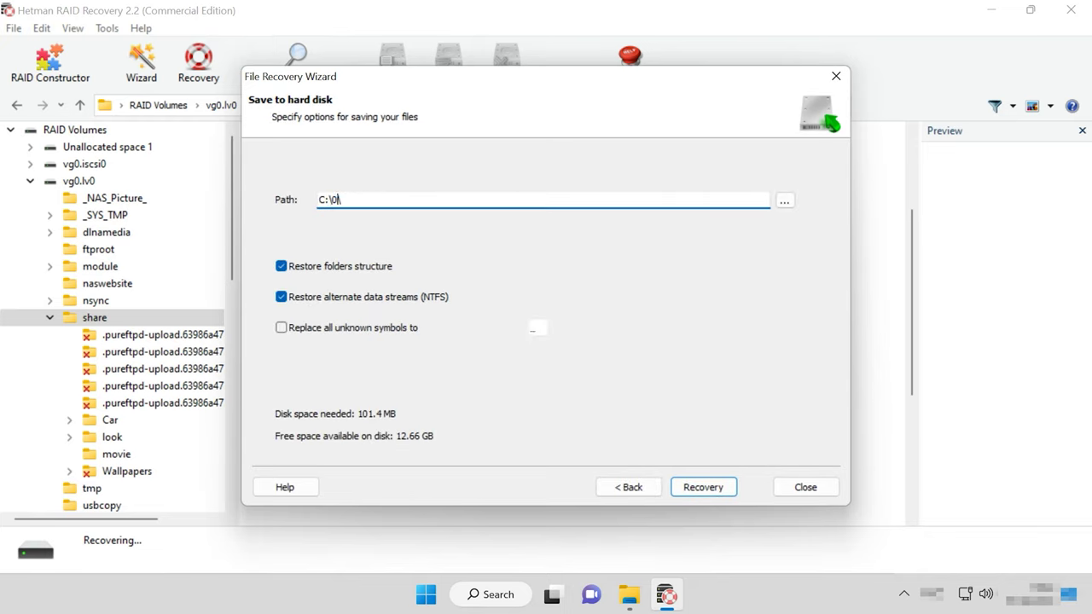
{"action": "left_click", "coordinate": [703, 487]}
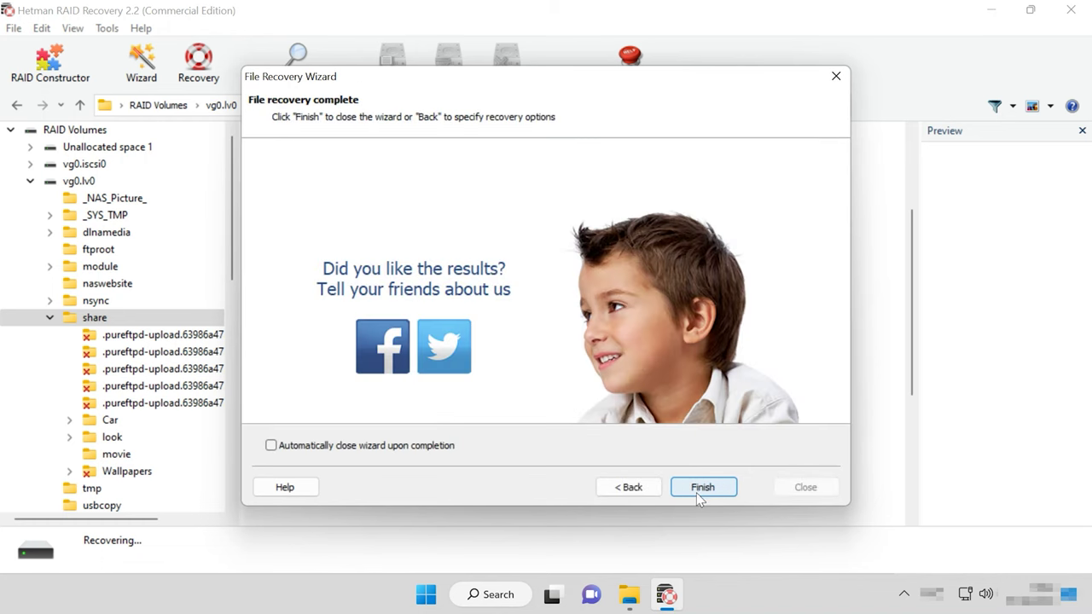
{"action": "left_click", "coordinate": [702, 487]}
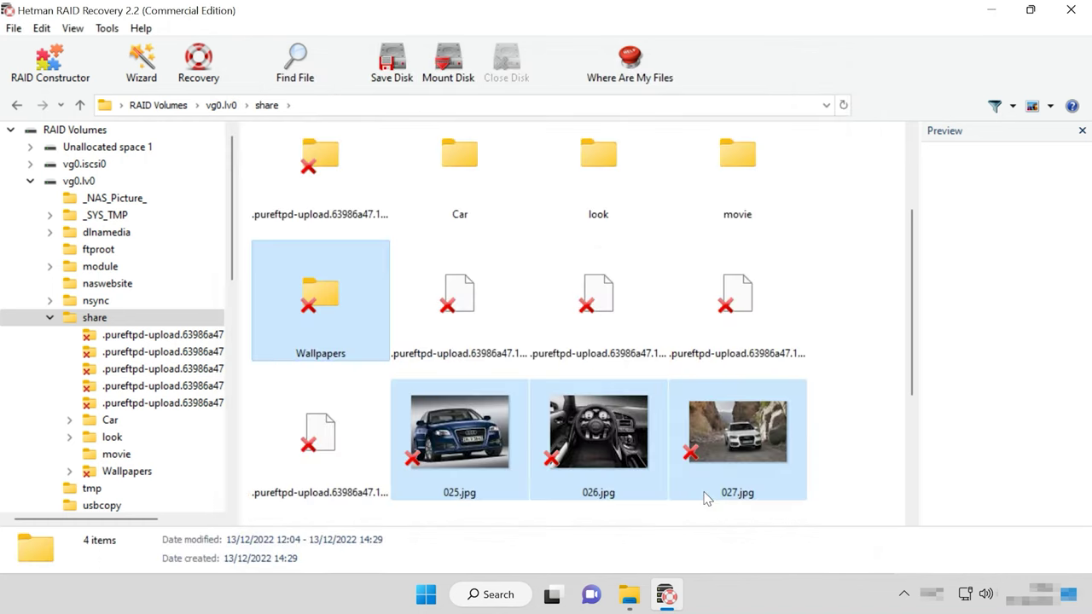
- In File Explorer, open C:\000 and its Wallpapers folder (112 images), then return to 000
{"action": "left_click", "coordinate": [629, 594]}
{"action": "double_click", "coordinate": [252, 477]}
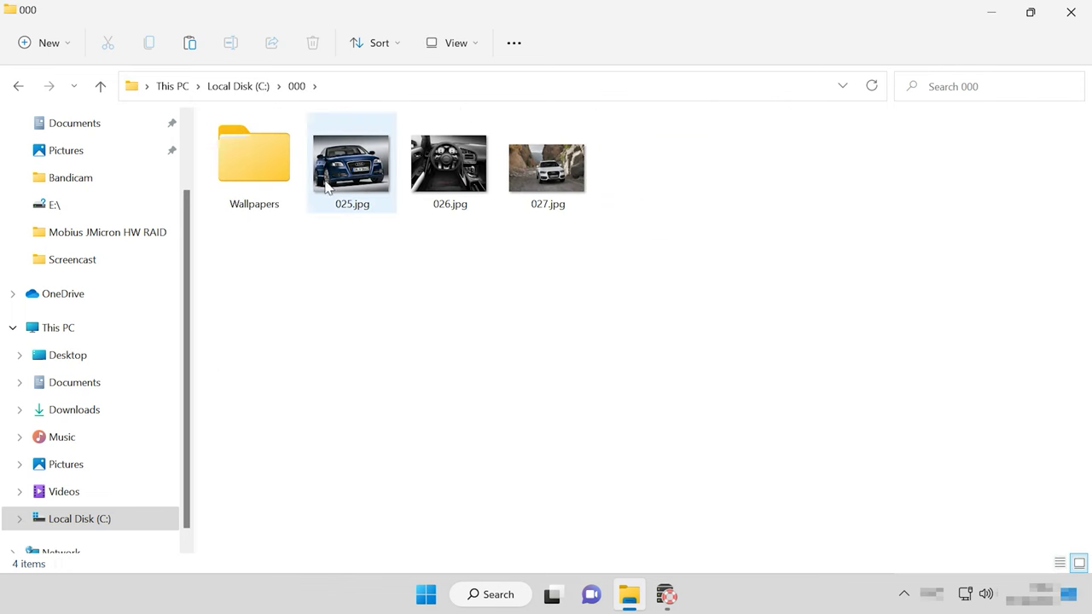
{"action": "double_click", "coordinate": [263, 175]}
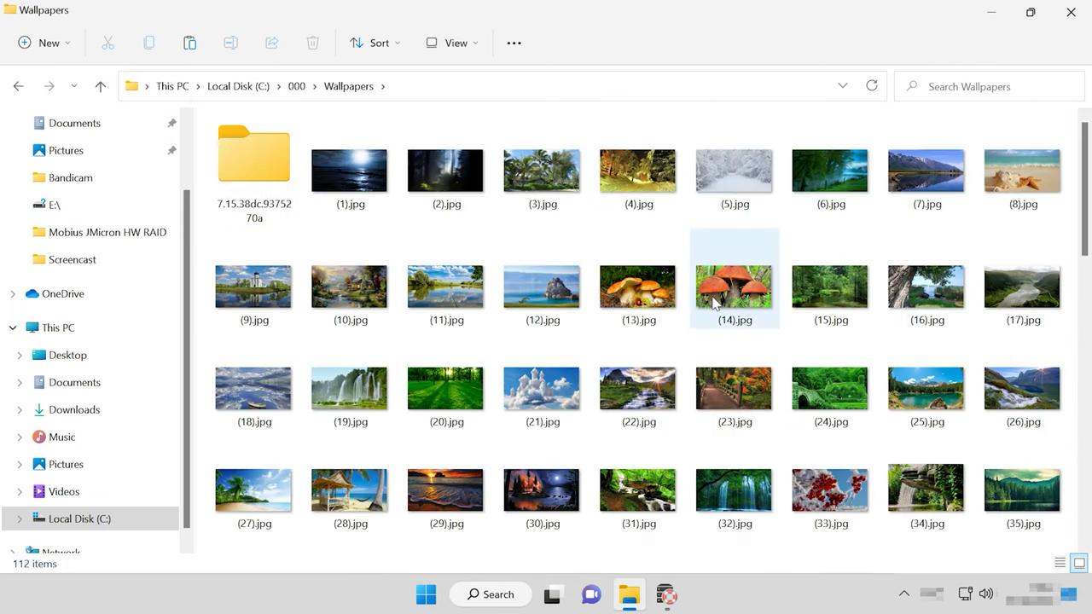
{"action": "left_click", "coordinate": [100, 86]}
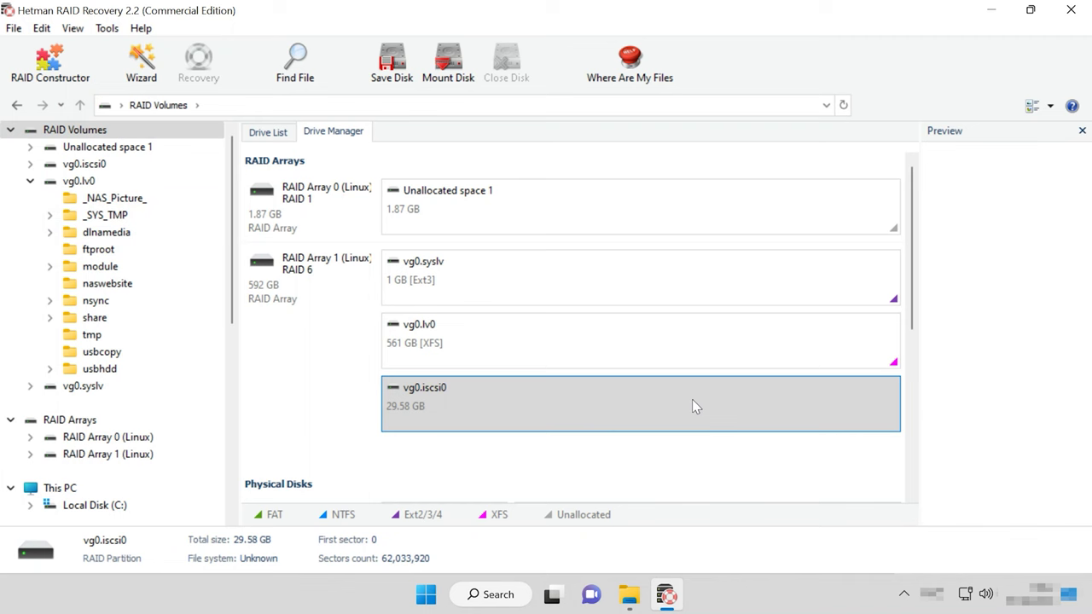
- Open vg0.iscsi0 and start a full analysis limited to the NTFS file system
{"action": "right_click", "coordinate": [692, 399]}
{"action": "left_click", "coordinate": [760, 409]}
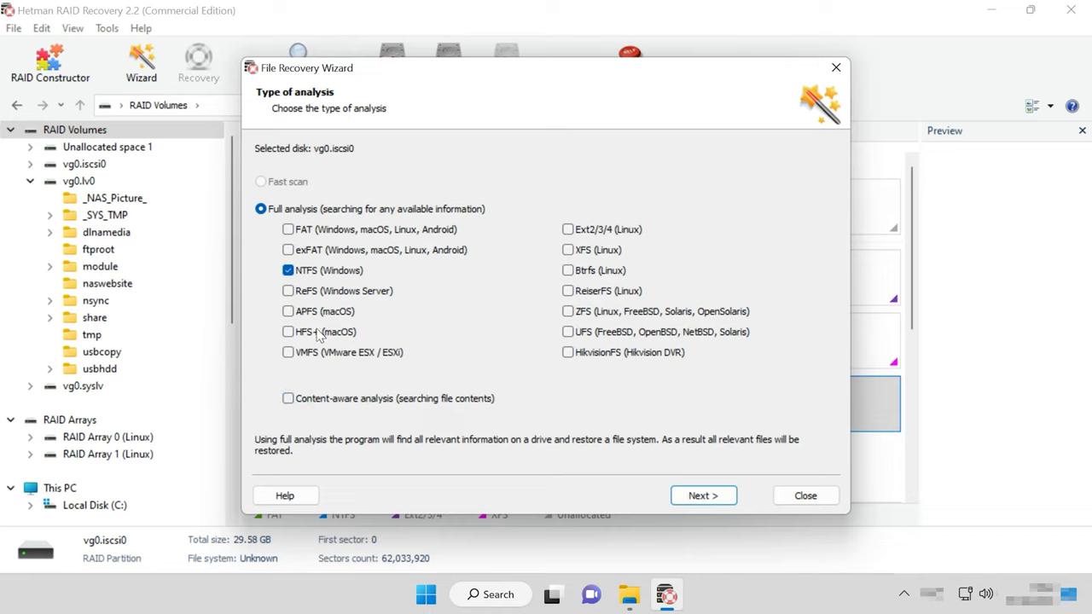
{"action": "left_click", "coordinate": [704, 495]}
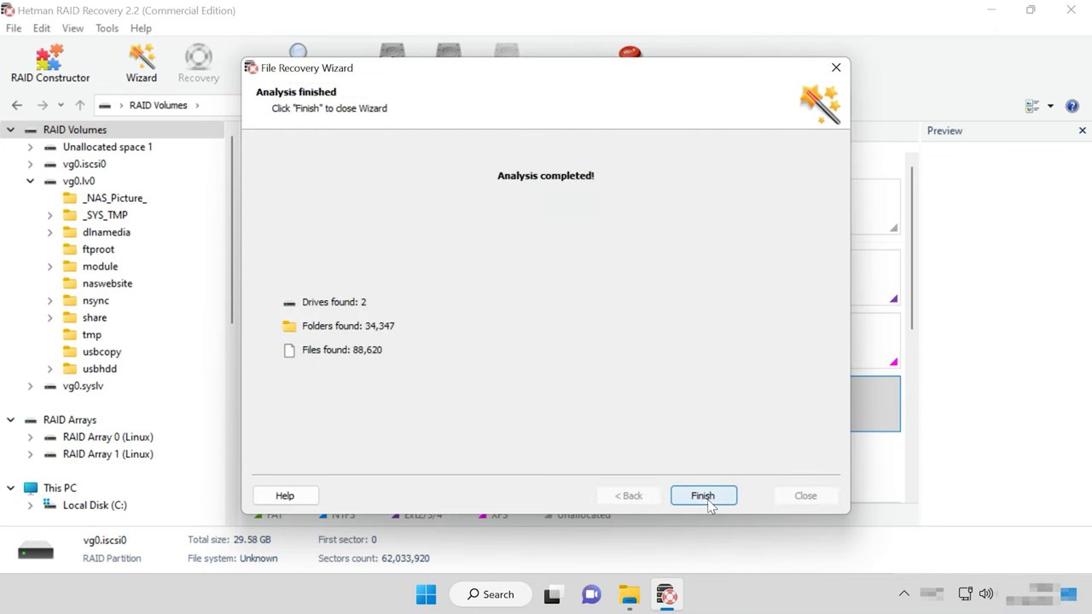
- Open NTFS Partition 1 (terra), preview 163.jpg and 164.jpg, and select photos 163–166.jpg
{"action": "left_click", "coordinate": [709, 502]}
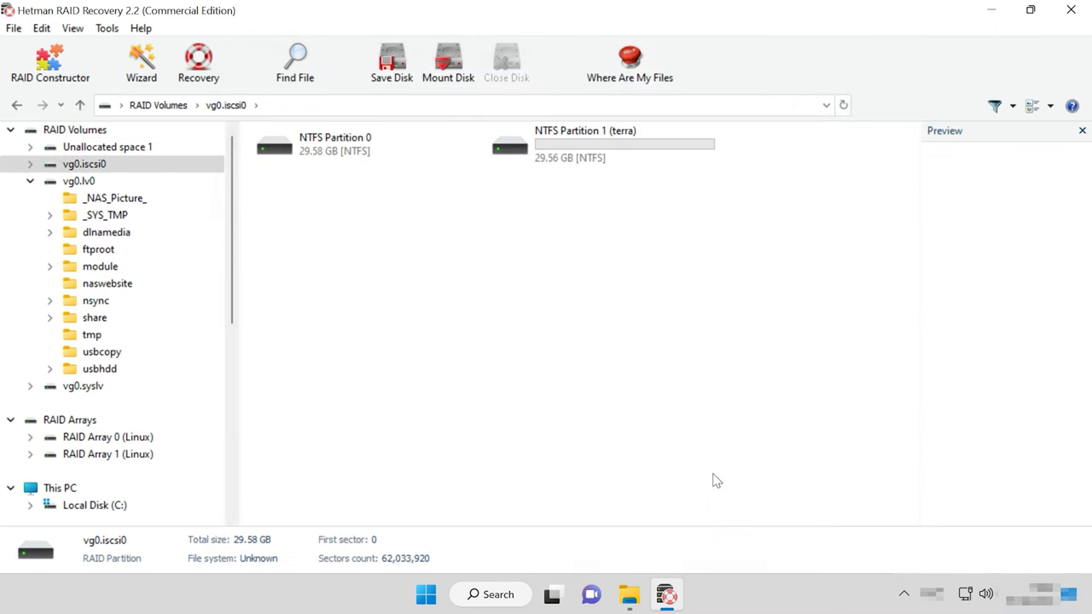
{"action": "double_click", "coordinate": [604, 153]}
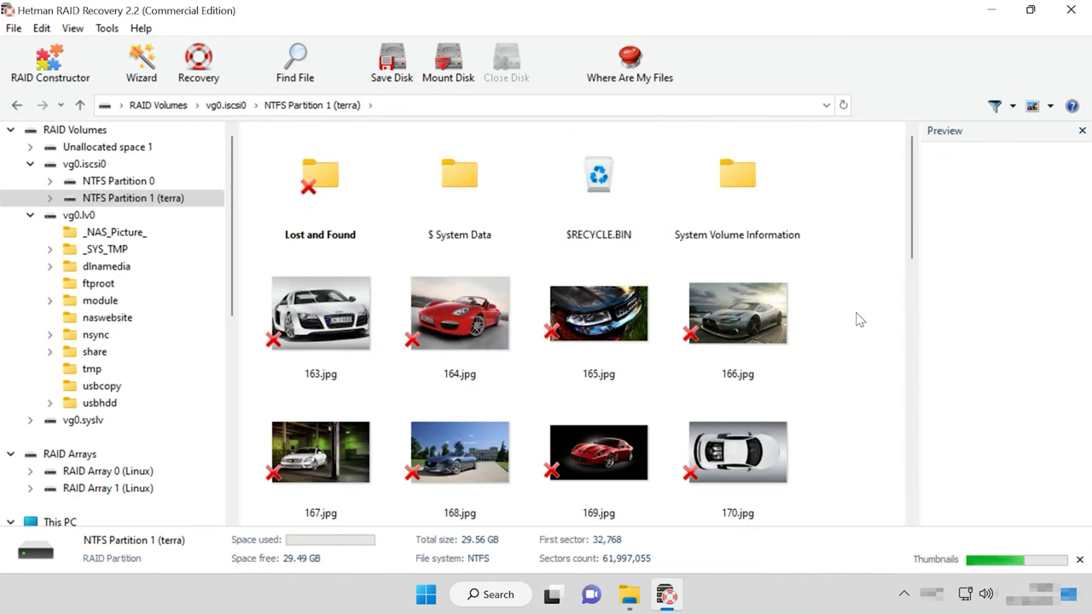
{"action": "left_click", "coordinate": [320, 317]}
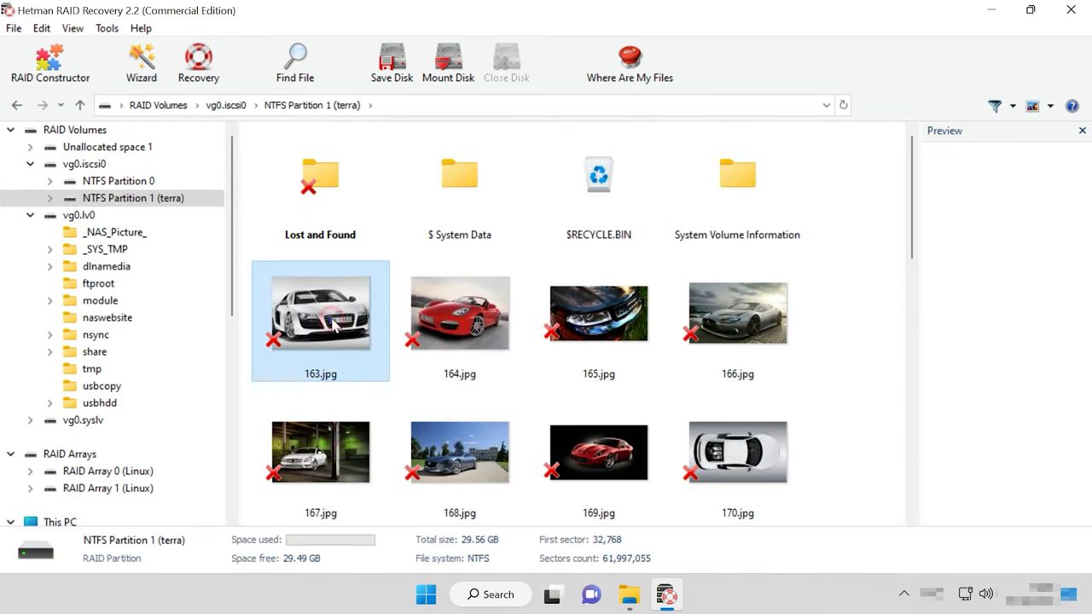
{"action": "left_click", "coordinate": [449, 327]}
{"action": "scroll", "coordinate": [857, 360], "scroll_direction": "down", "scroll_amount": 10}
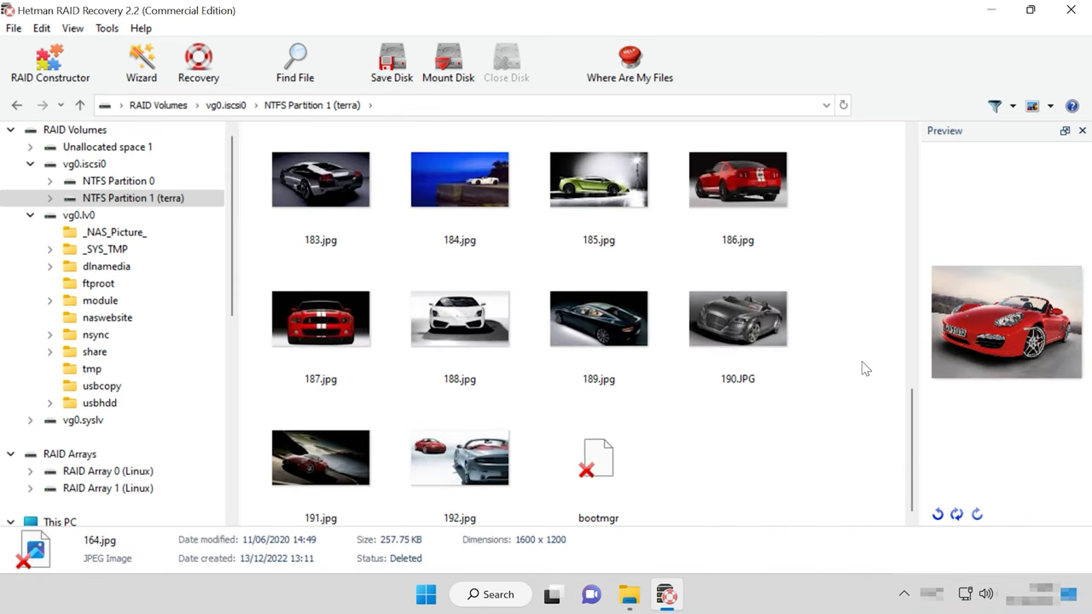
{"action": "scroll", "coordinate": [865, 368], "scroll_direction": "up", "scroll_amount": 10}
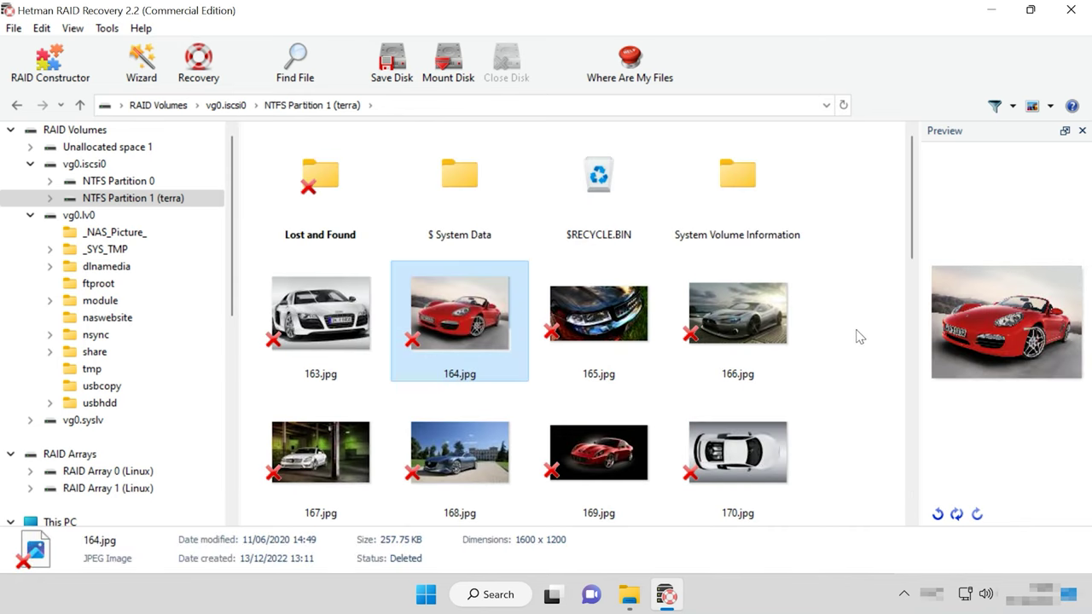
{"action": "left_click_drag", "start_coordinate": [859, 336], "coordinate": [294, 339]}
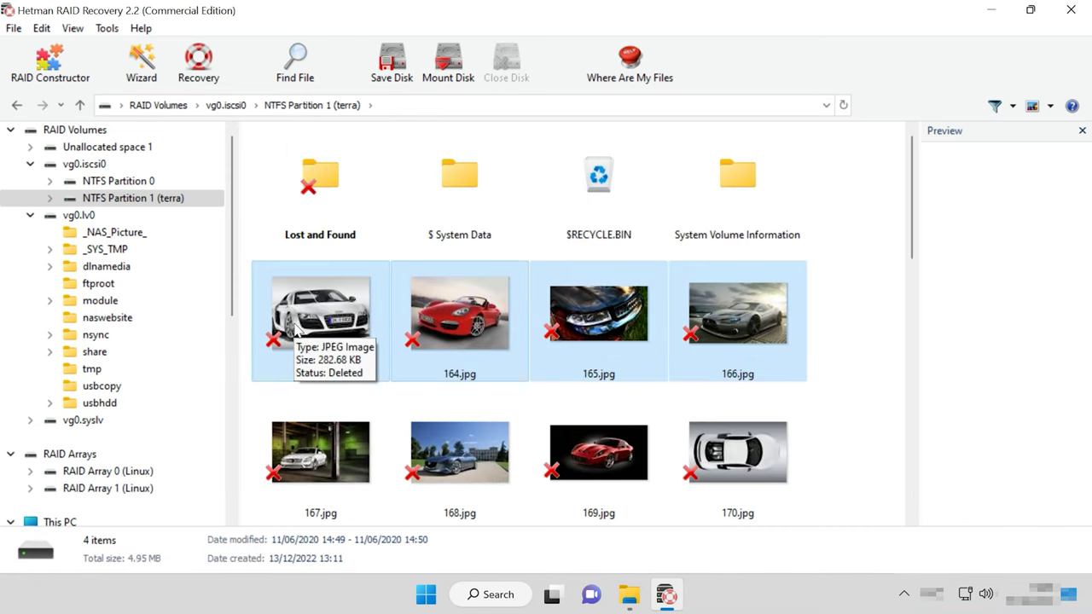
- Recover photos 163–166.jpg (4.95 MB) to the hard disk, keeping the C:\000\ path
{"action": "left_click", "coordinate": [193, 80]}
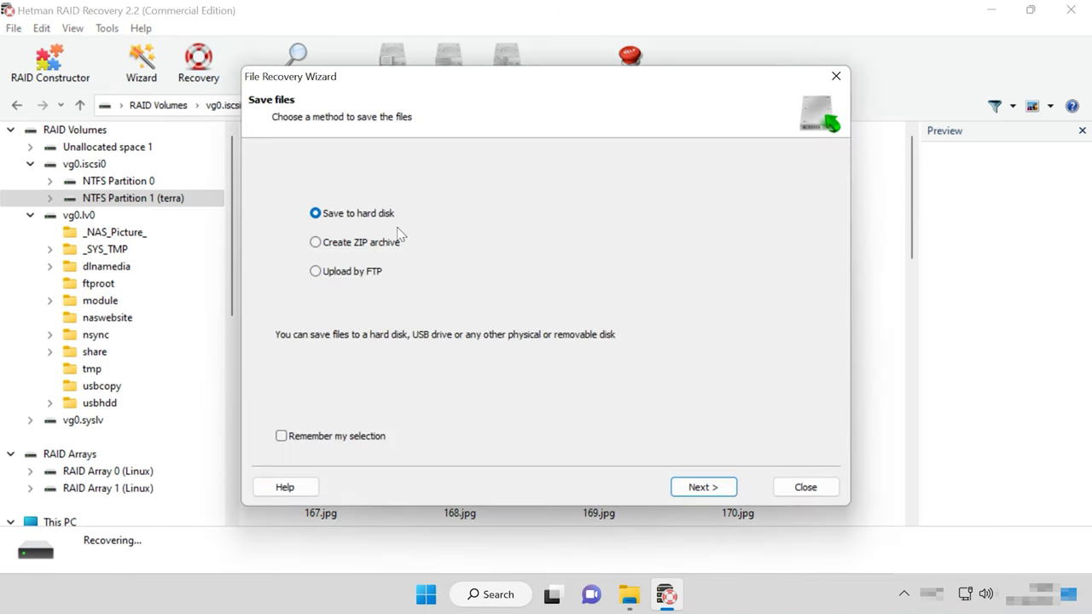
{"action": "left_click", "coordinate": [700, 487]}
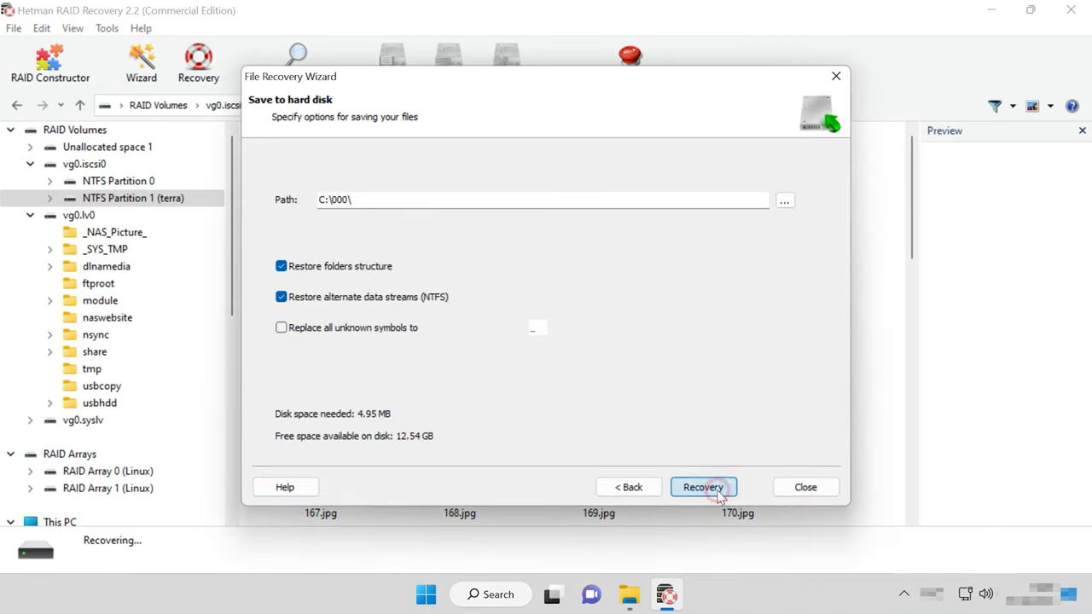
{"action": "left_click", "coordinate": [720, 493]}
{"action": "left_click", "coordinate": [711, 488]}
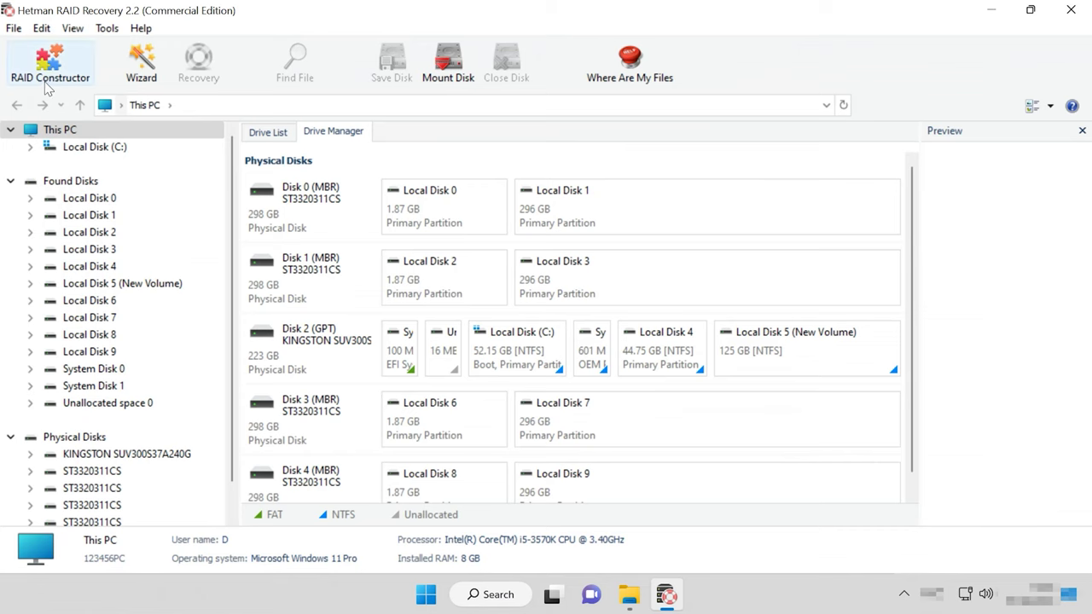
- Launch RAID Constructor from the toolbar
{"action": "left_click", "coordinate": [49, 81]}
- Go past the RAID Constructor welcome page and choose to define the array manually
{"action": "left_click", "coordinate": [785, 571]}
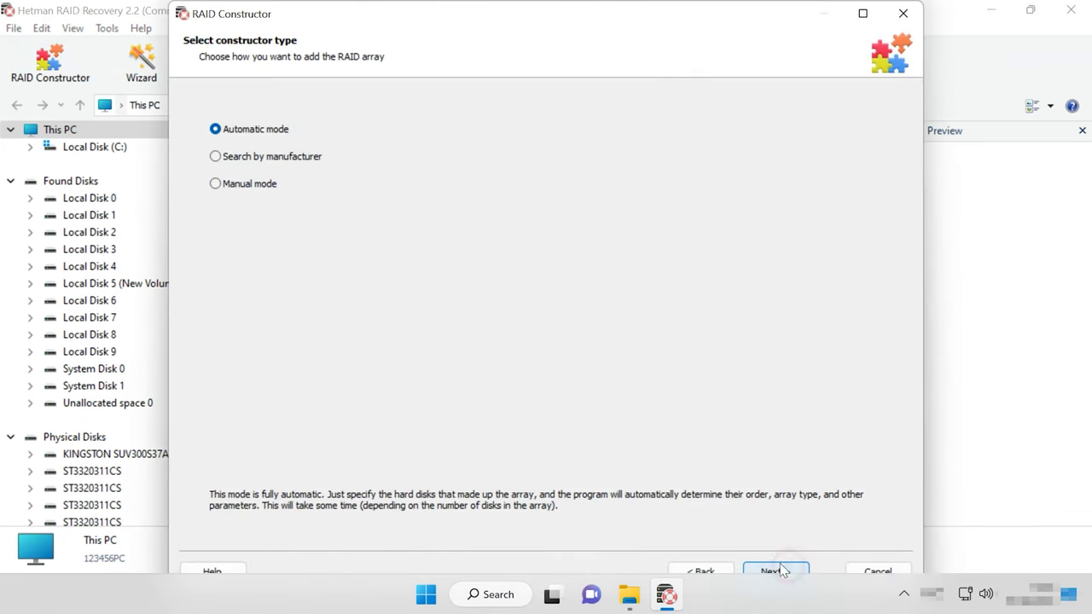
{"action": "left_click", "coordinate": [248, 184]}
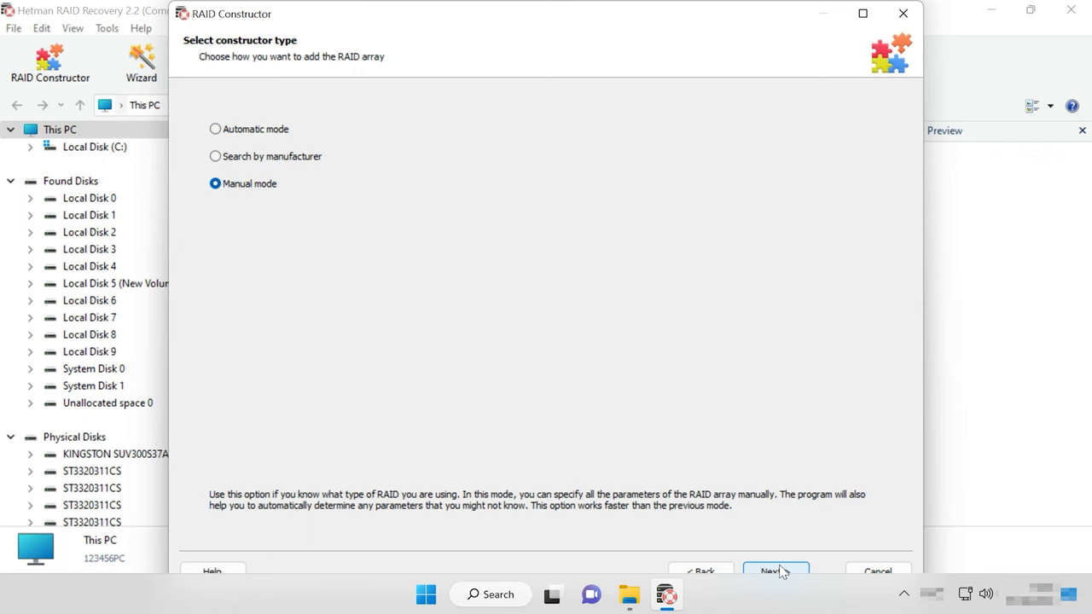
{"action": "left_click", "coordinate": [778, 572]}
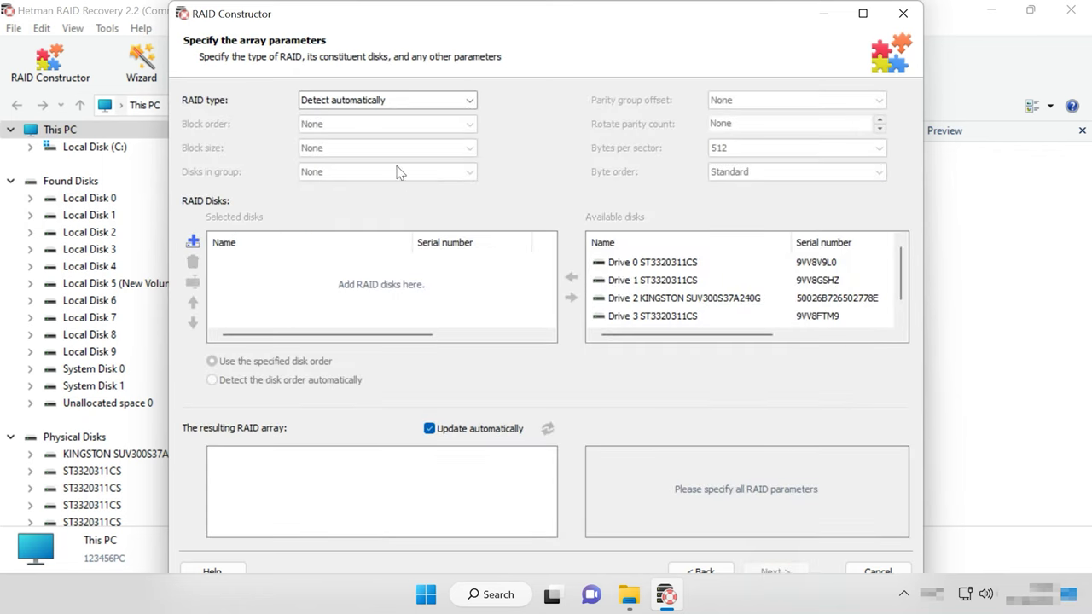
- Set the array to RAID 6 (Dual parity), Left Synchronous P+Q block order, 64 KB block size
{"action": "left_click", "coordinate": [401, 102]}
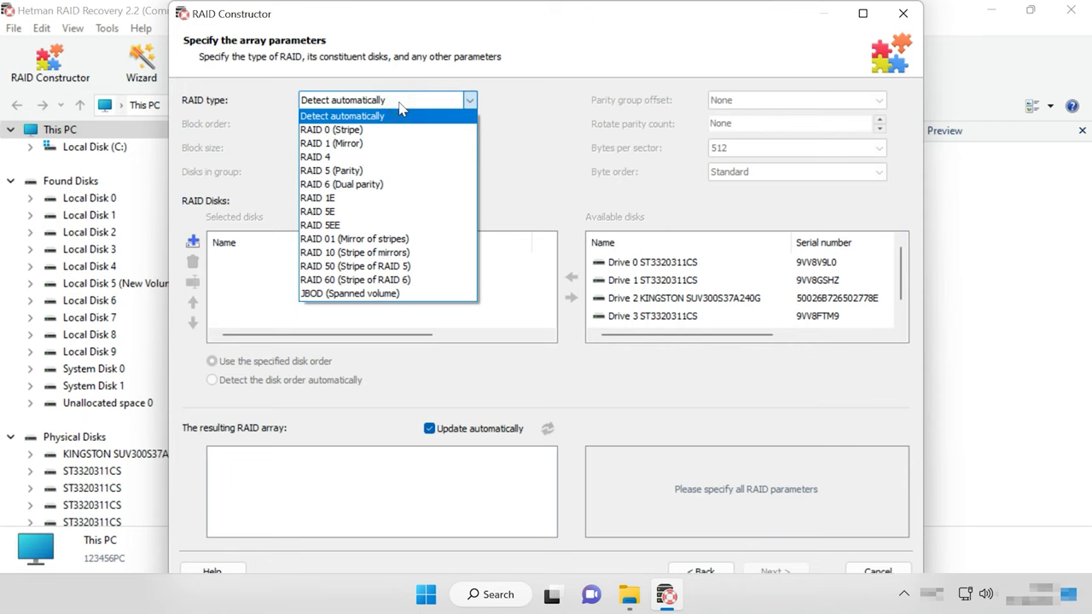
{"action": "left_click", "coordinate": [373, 186]}
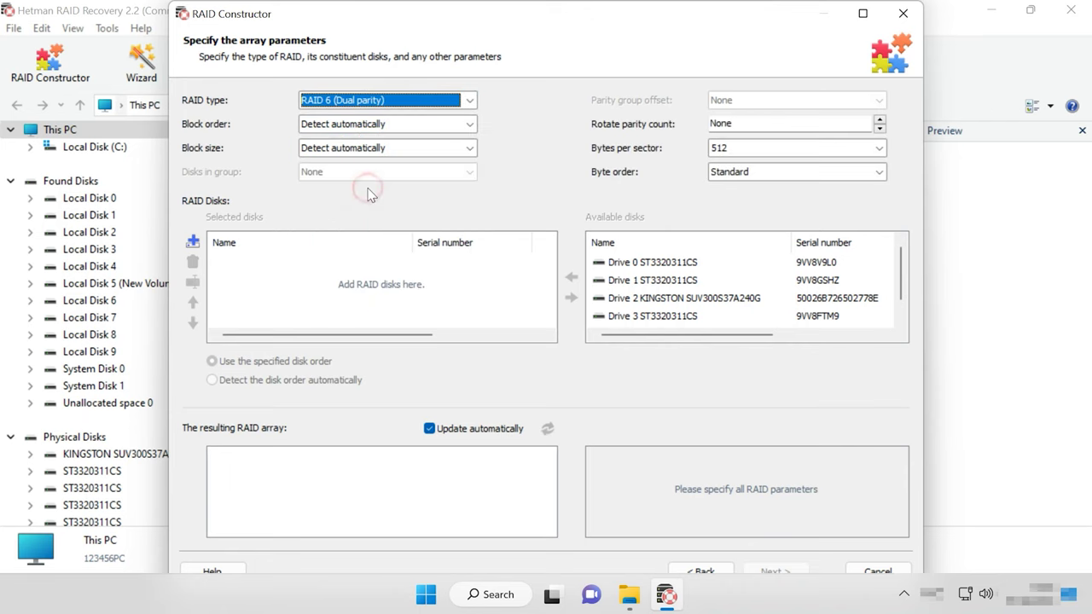
{"action": "left_click", "coordinate": [432, 127]}
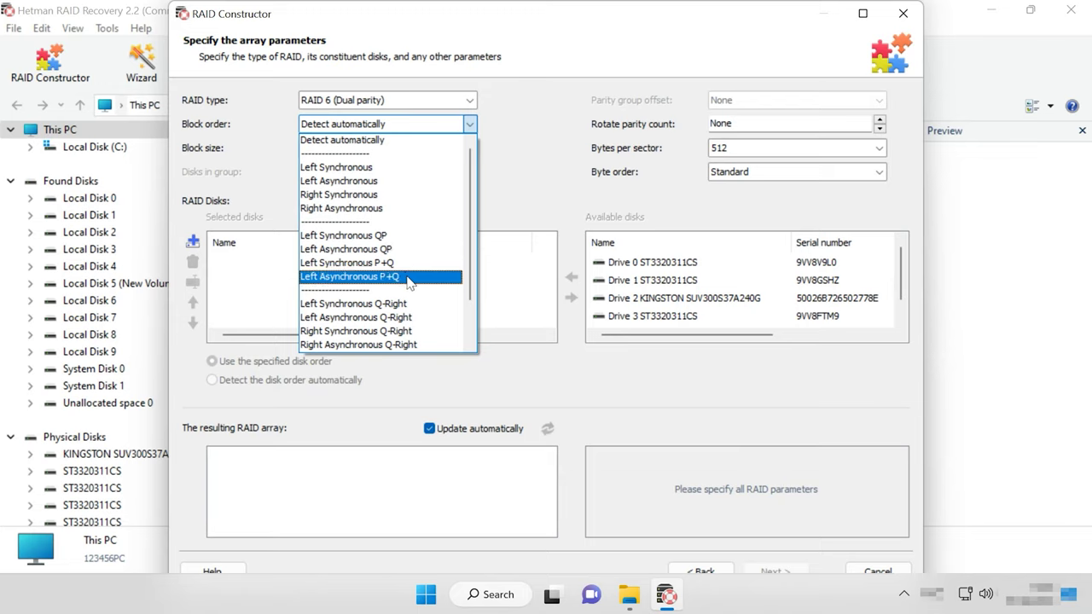
{"action": "left_click", "coordinate": [383, 264]}
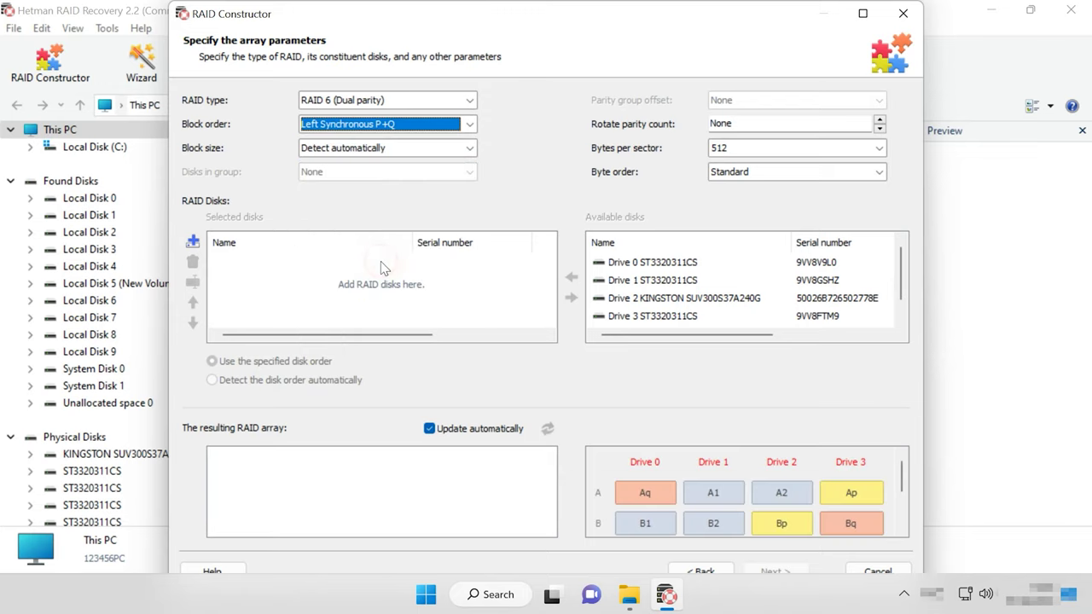
{"action": "left_click", "coordinate": [424, 151]}
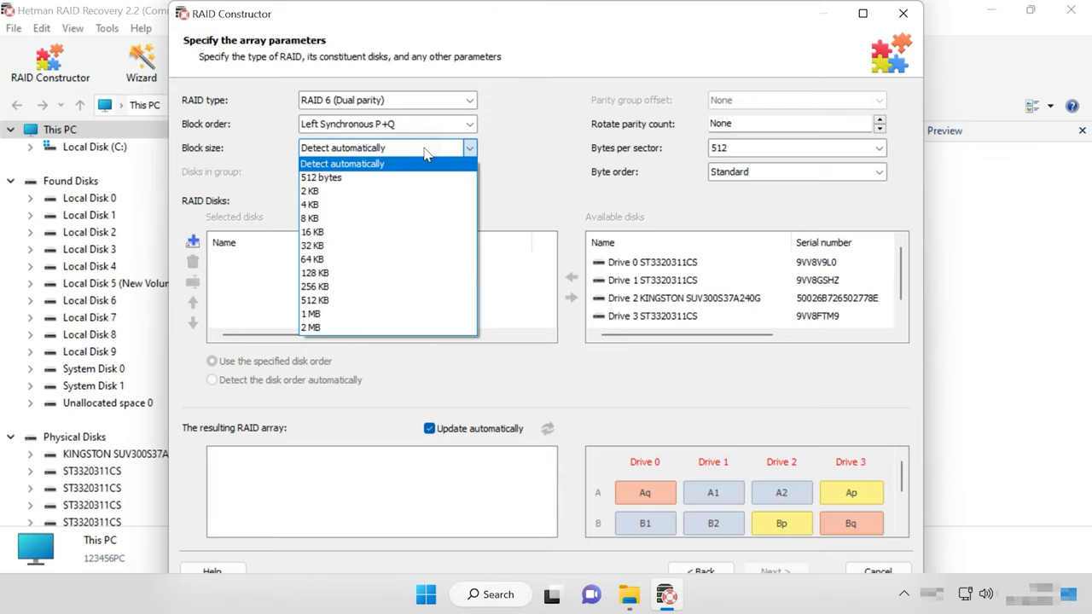
{"action": "left_click", "coordinate": [333, 261]}
- Add Drives 0, 1, 3 and 4 to the array's selected disks in that order
{"action": "left_click", "coordinate": [658, 262]}
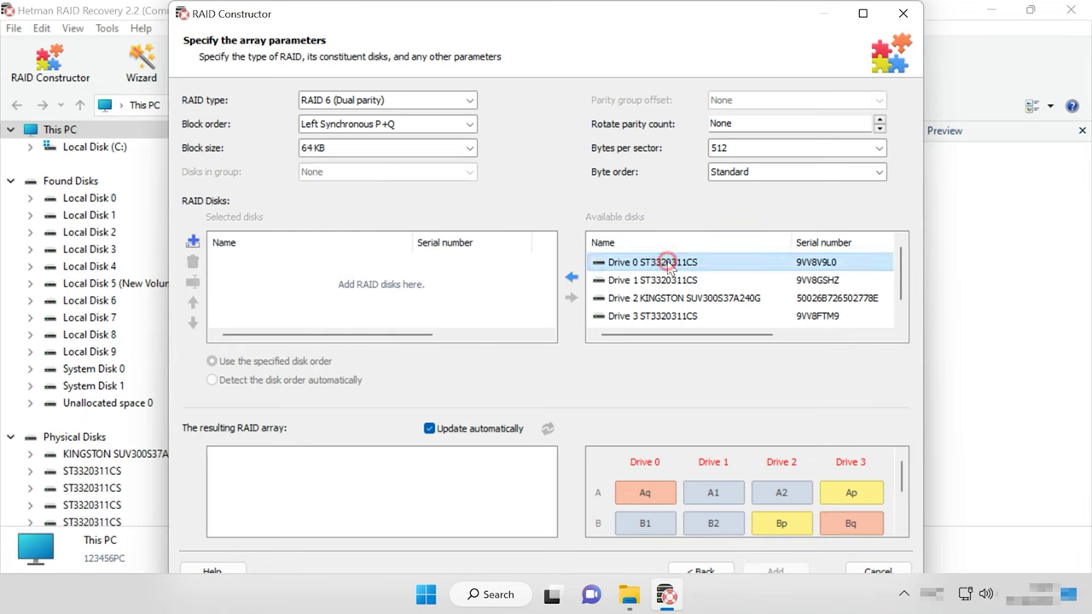
{"action": "left_click", "coordinate": [571, 278]}
{"action": "left_click", "coordinate": [570, 278]}
{"action": "left_click", "coordinate": [653, 282]}
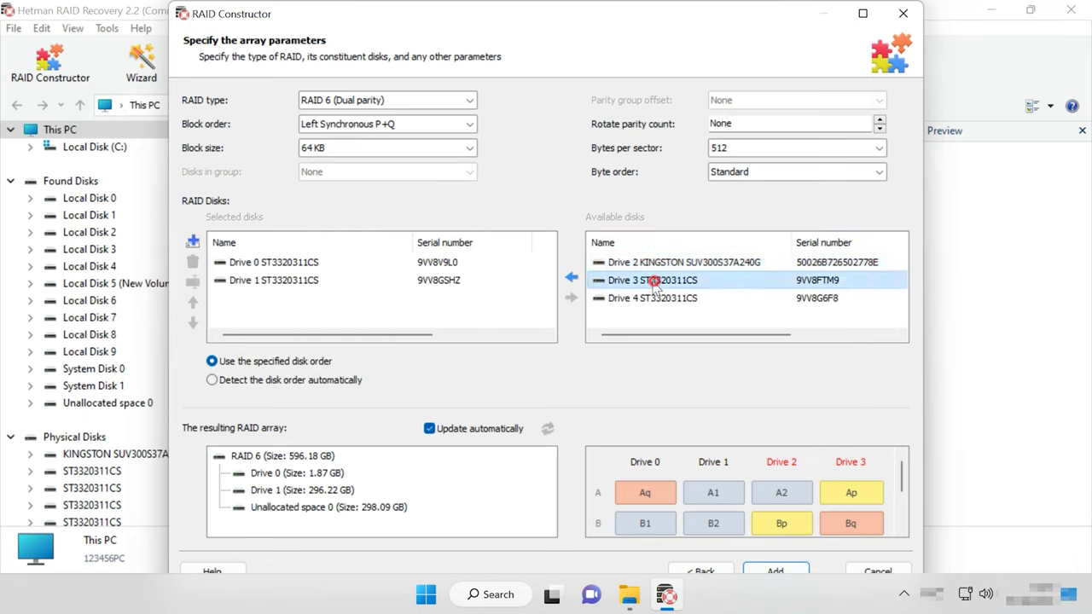
{"action": "left_click", "coordinate": [571, 279]}
{"action": "left_click", "coordinate": [570, 278]}
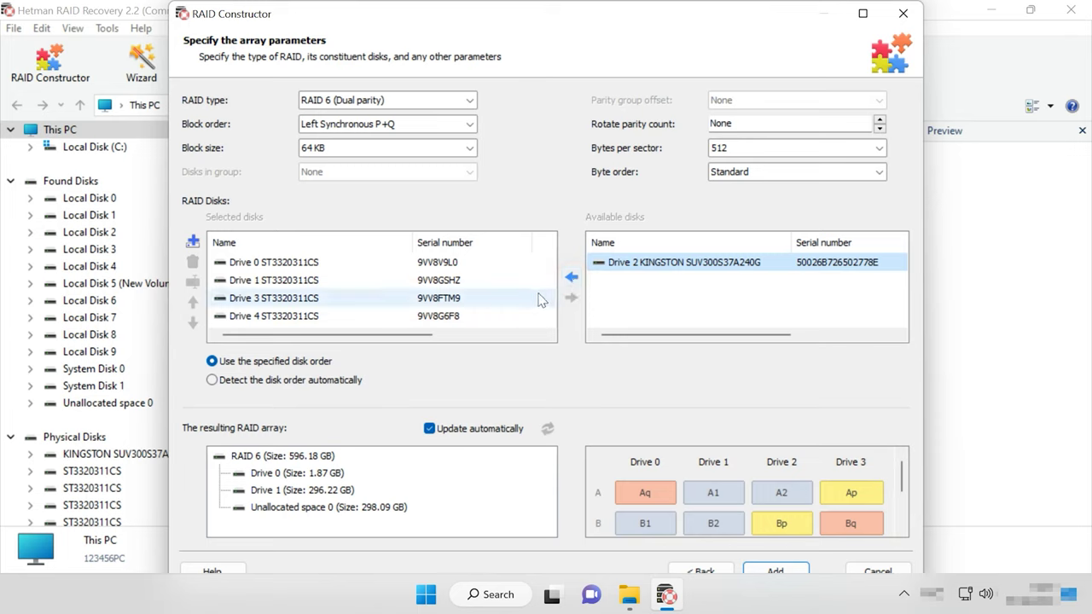
- Insert an Empty disk, remove it again, and open Drive 0's disk options
{"action": "left_click", "coordinate": [252, 262]}
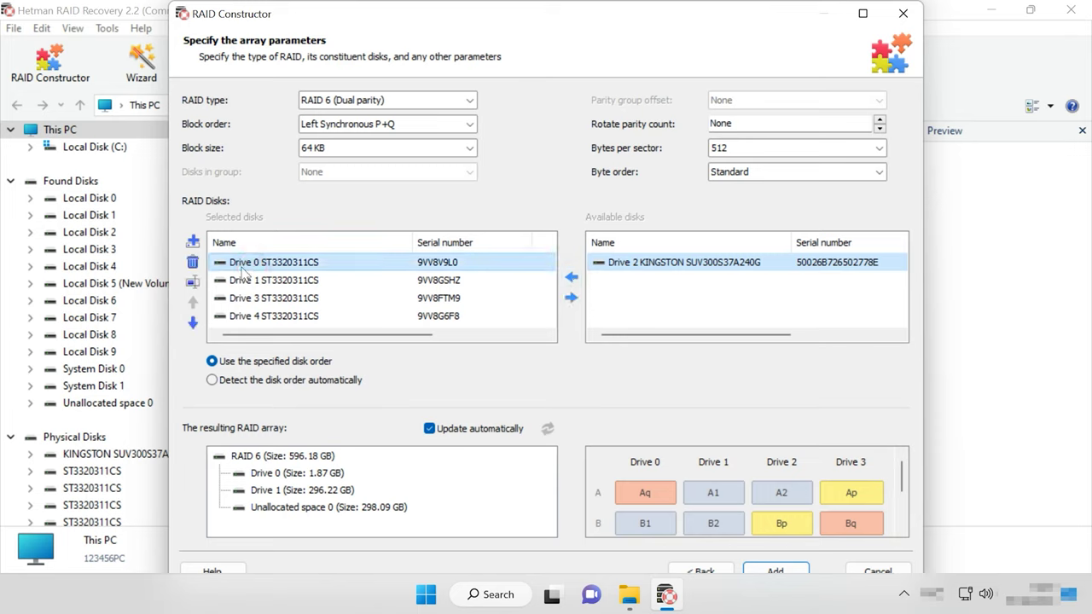
{"action": "left_click", "coordinate": [193, 244]}
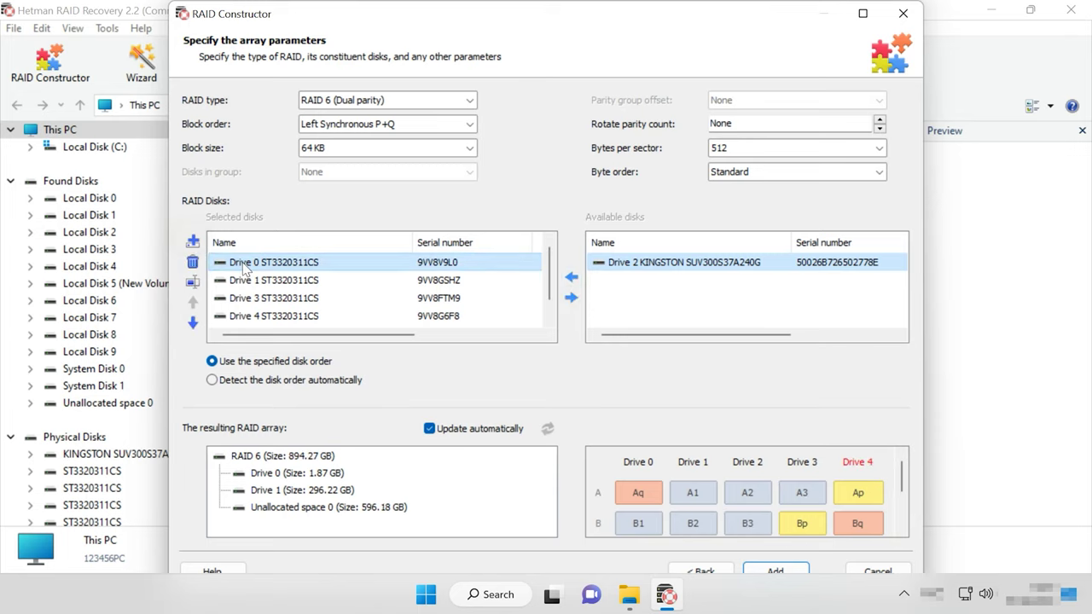
{"action": "scroll", "coordinate": [553, 281], "scroll_direction": "down", "scroll_amount": 1}
{"action": "left_click", "coordinate": [232, 317]}
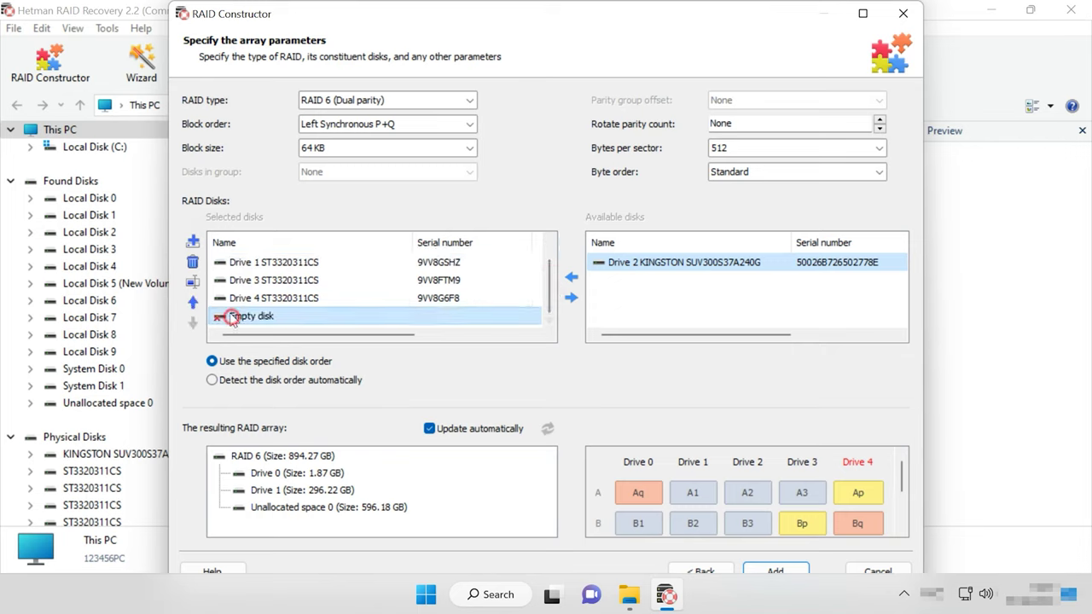
{"action": "left_click", "coordinate": [193, 263]}
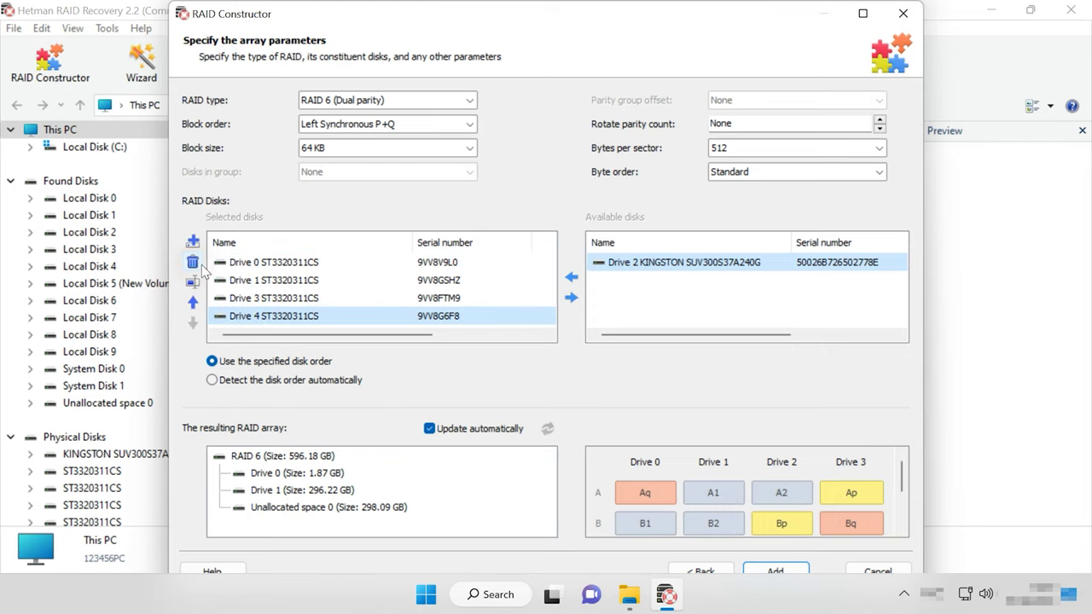
{"action": "left_click", "coordinate": [254, 263]}
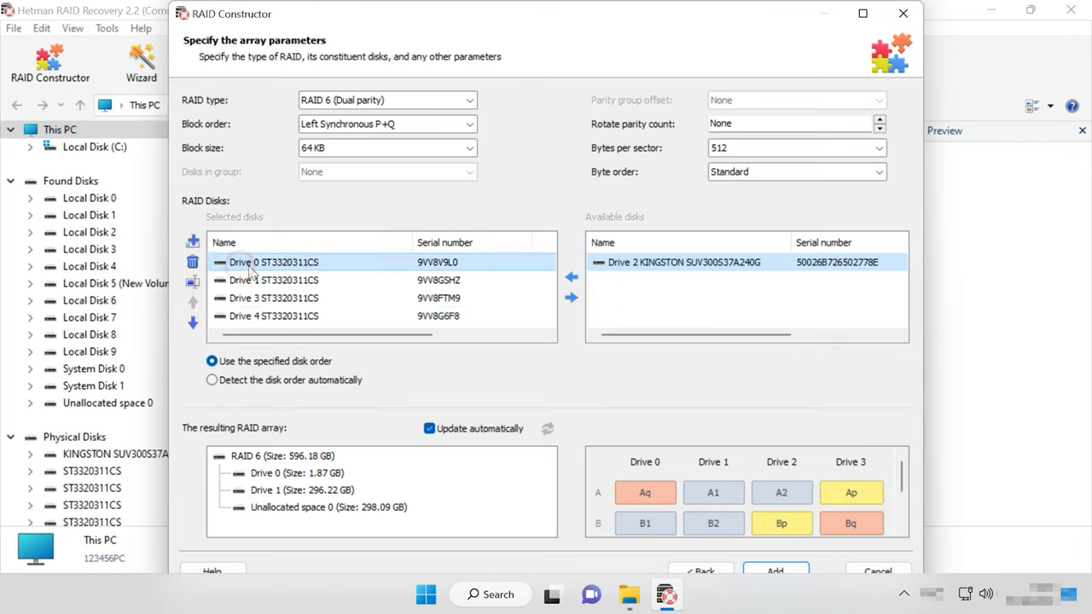
{"action": "left_click", "coordinate": [193, 284]}
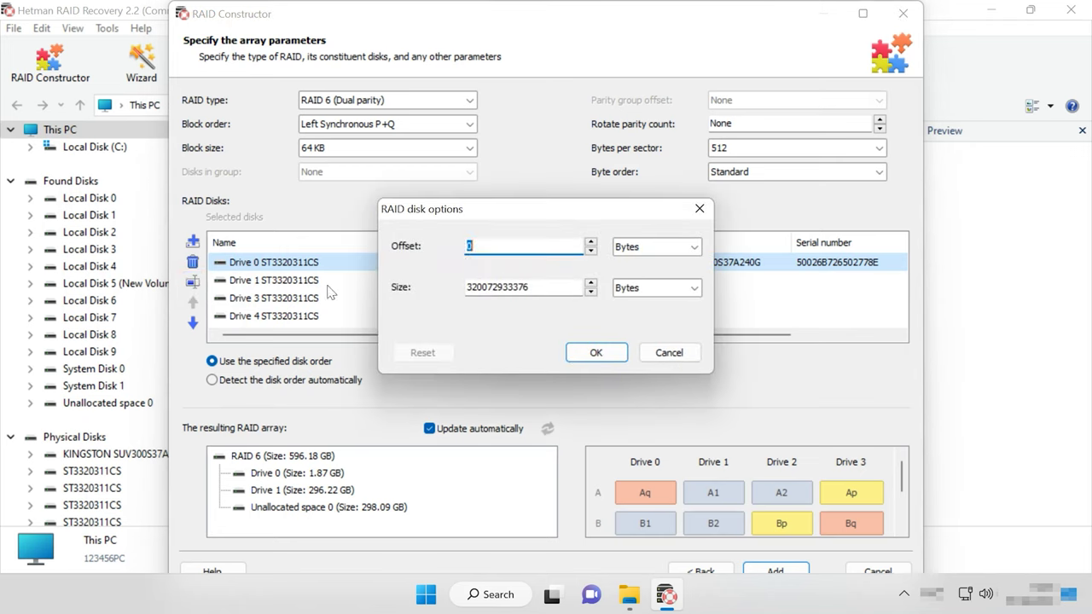
{"action": "right_click", "coordinate": [488, 249]}
{"action": "left_click", "coordinate": [526, 319]}
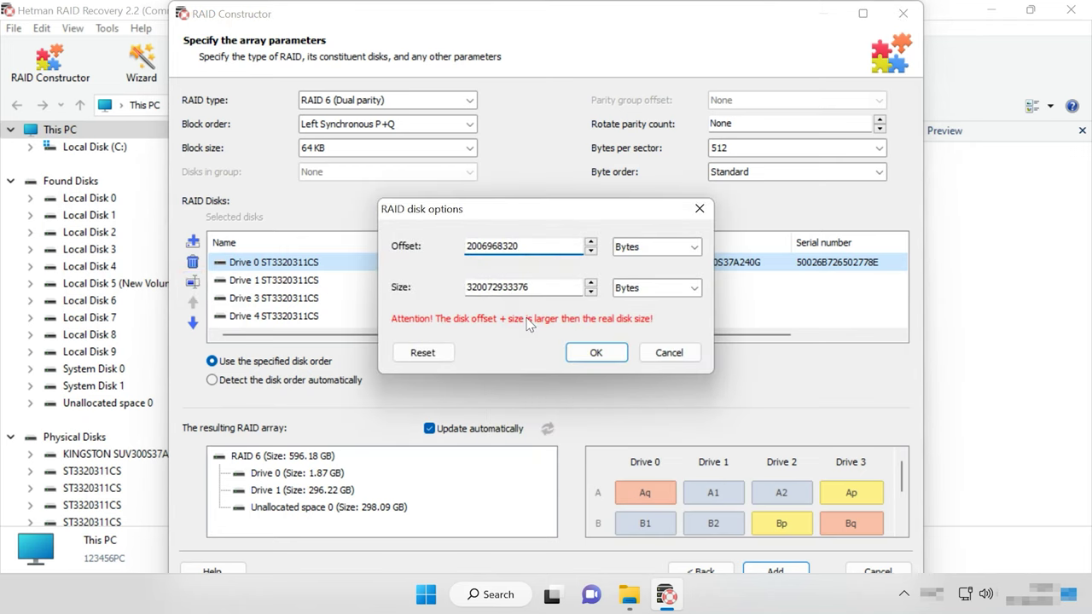
{"action": "left_click", "coordinate": [596, 352]}
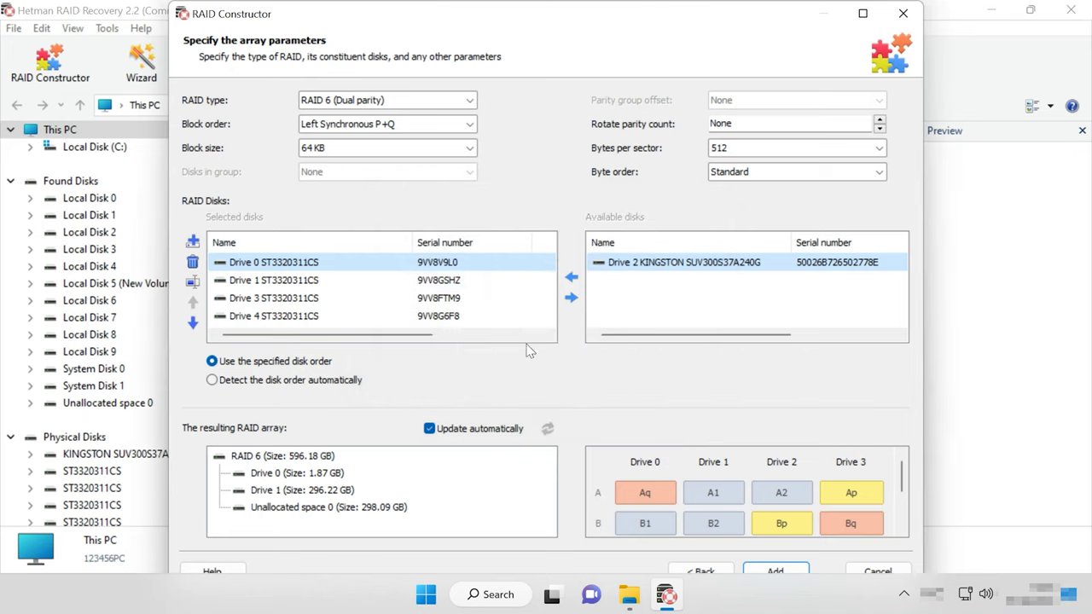
{"action": "left_click", "coordinate": [229, 282]}
{"action": "left_click", "coordinate": [193, 284]}
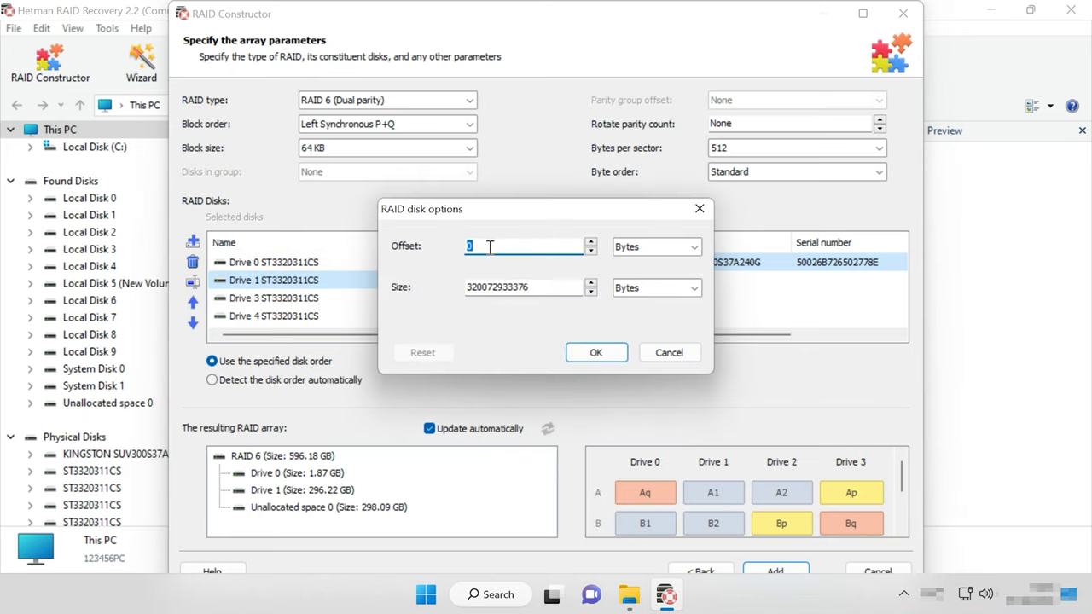
{"action": "key", "text": "ctrl+v"}
{"action": "left_click", "coordinate": [597, 352]}
{"action": "left_click", "coordinate": [256, 297]}
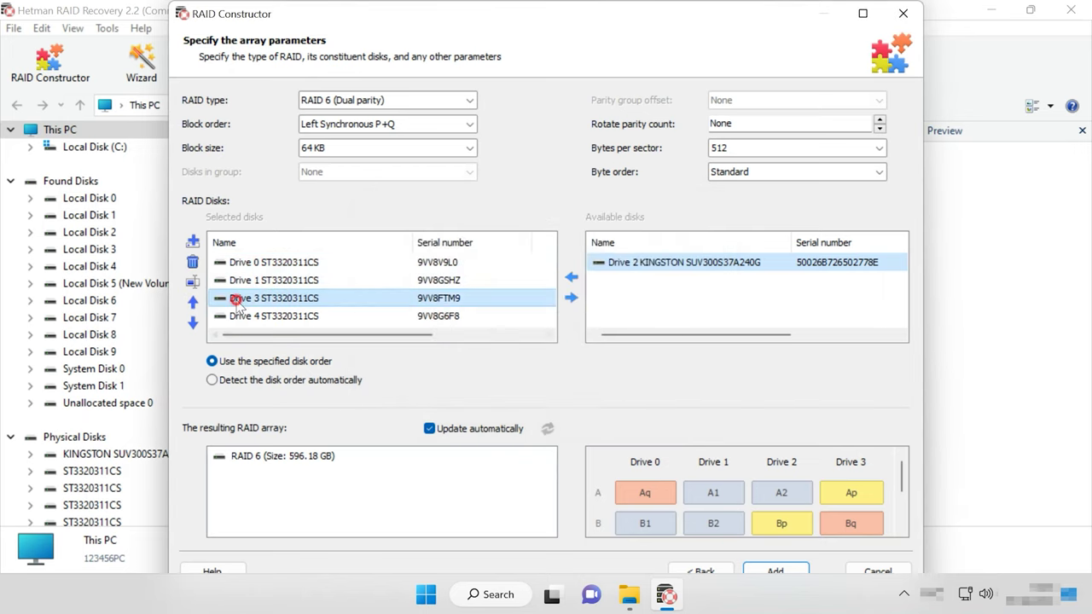
{"action": "left_click", "coordinate": [194, 282]}
{"action": "key", "text": "ctrl+v"}
{"action": "left_click", "coordinate": [596, 353]}
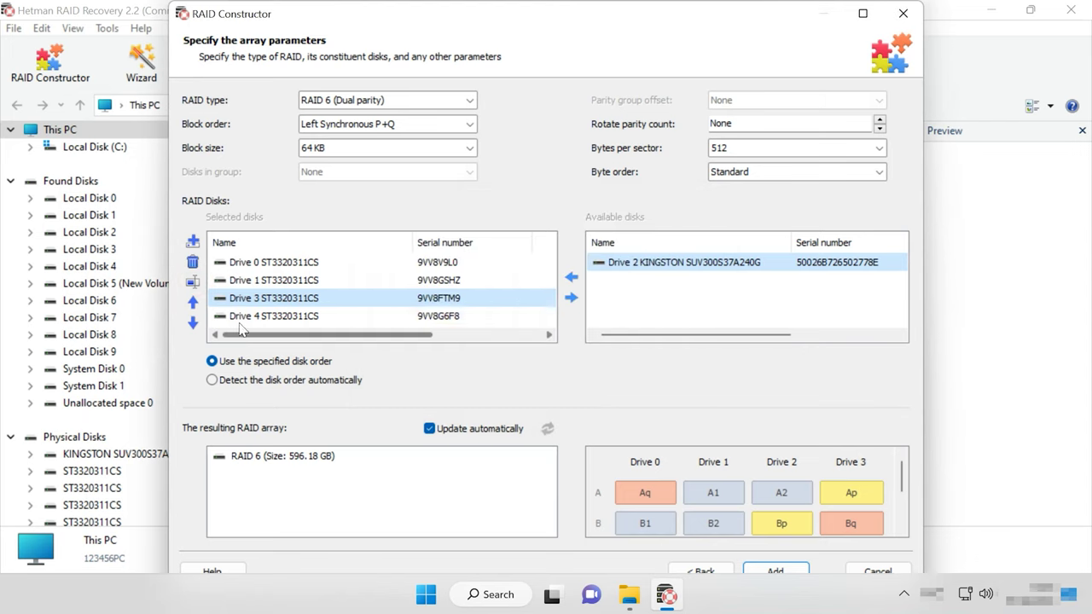
{"action": "left_click", "coordinate": [256, 315]}
{"action": "left_click", "coordinate": [193, 283]}
{"action": "key", "text": "ctrl+v"}
{"action": "left_click", "coordinate": [658, 349]}
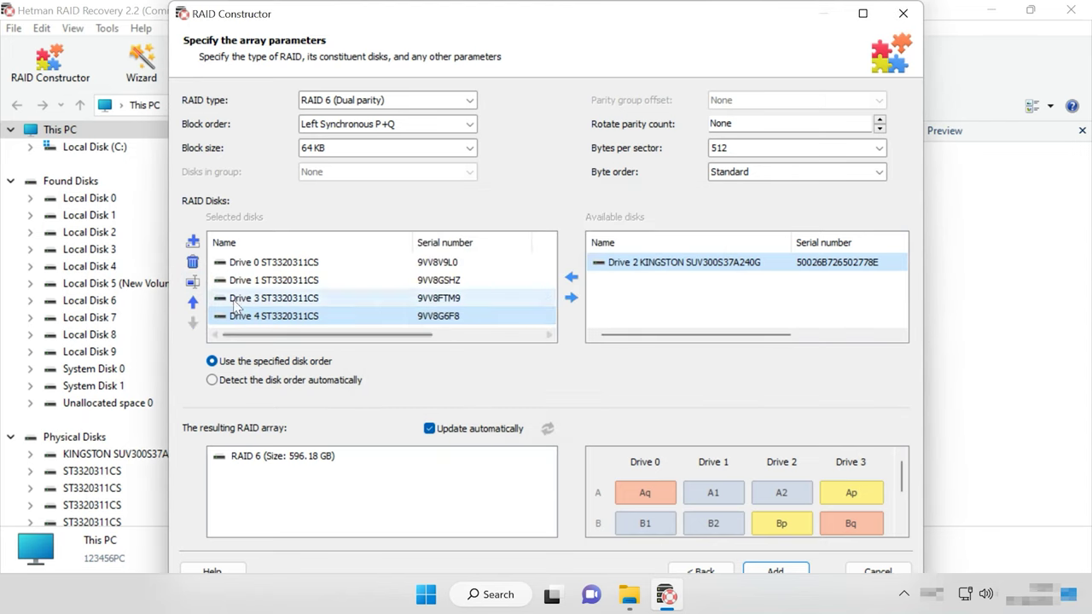
{"action": "left_click", "coordinate": [256, 262]}
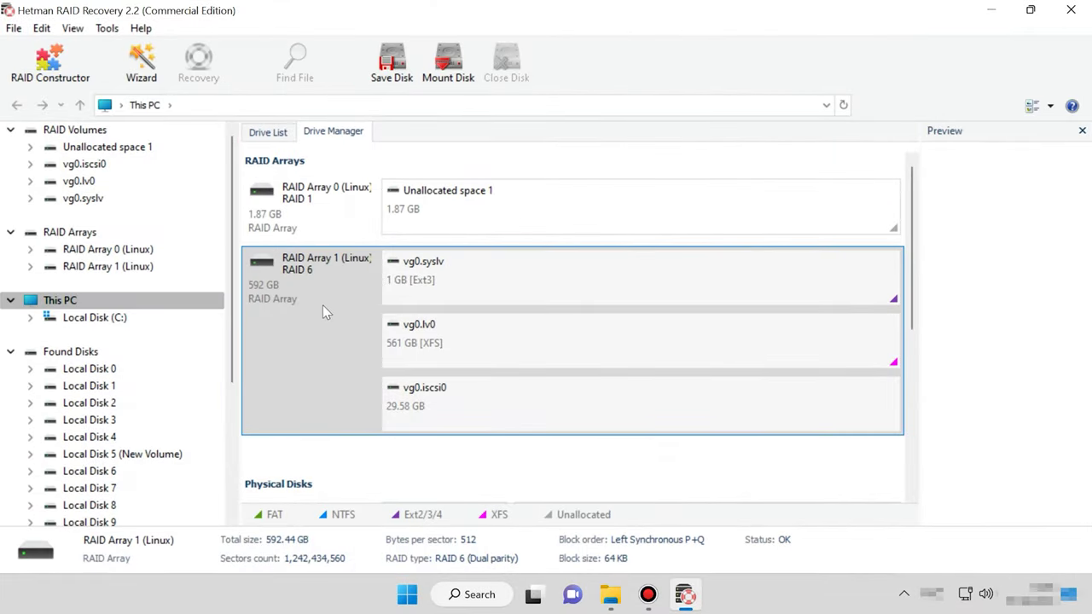
- Run a Fast scan of the 561 GB vg0.lv0 volume
{"action": "left_click", "coordinate": [558, 346]}
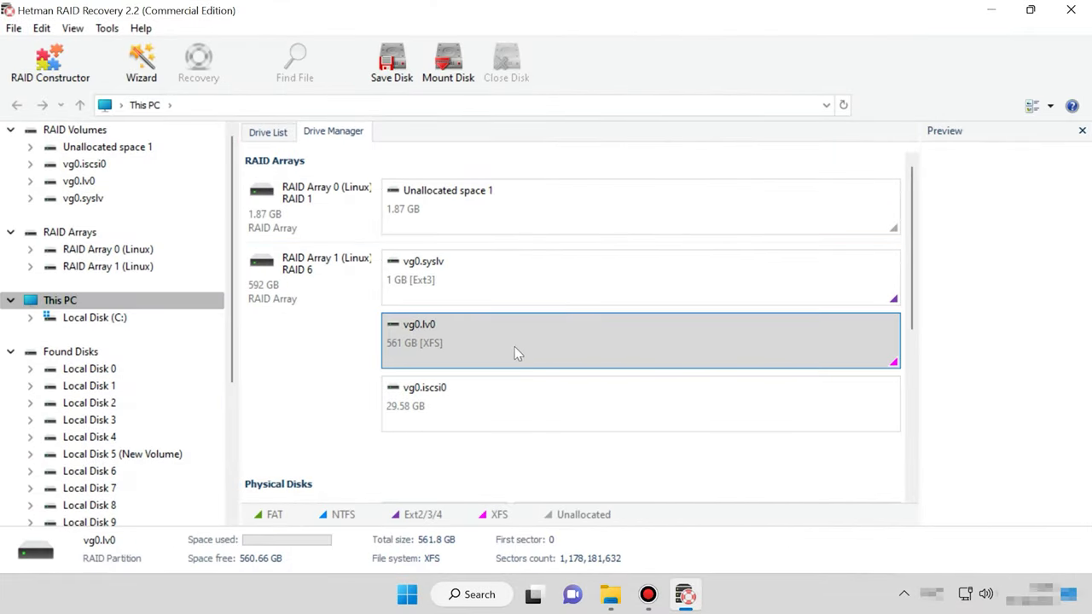
{"action": "right_click", "coordinate": [518, 348]}
{"action": "left_click", "coordinate": [576, 356]}
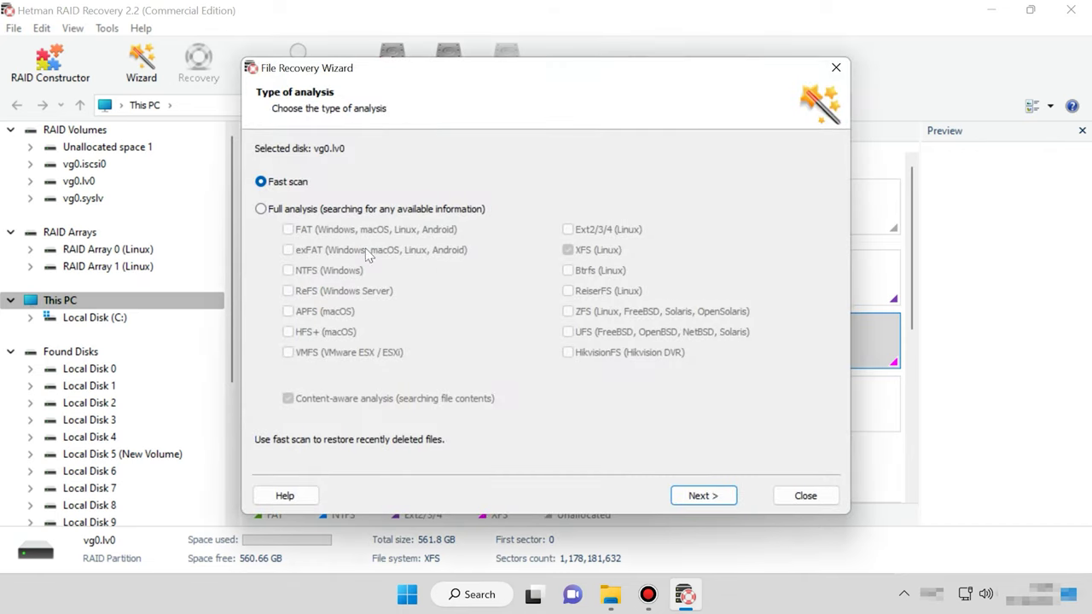
{"action": "left_click", "coordinate": [703, 496]}
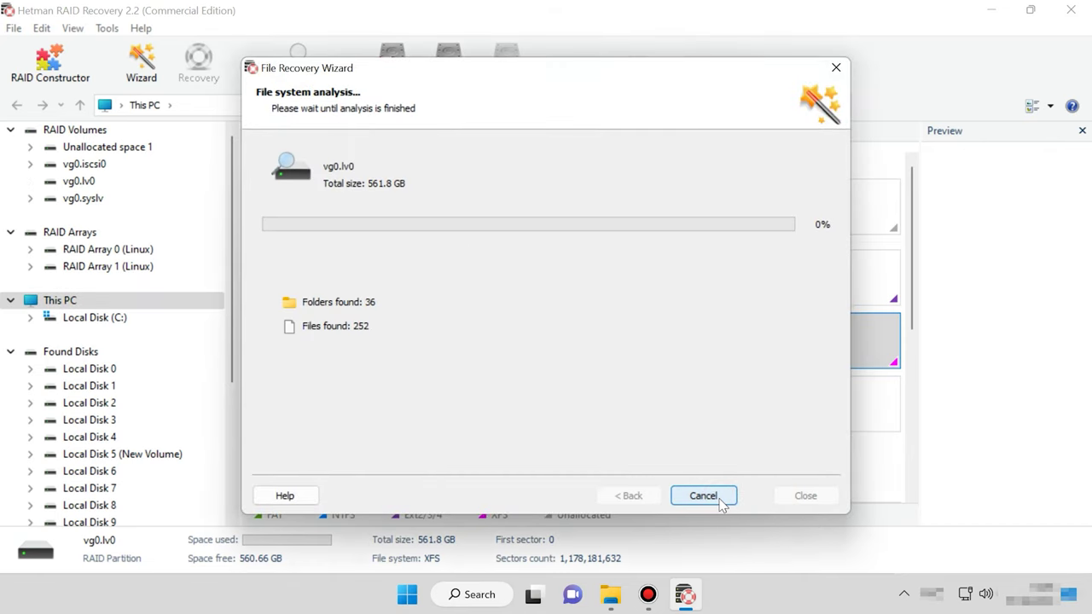
{"action": "left_click", "coordinate": [707, 496]}
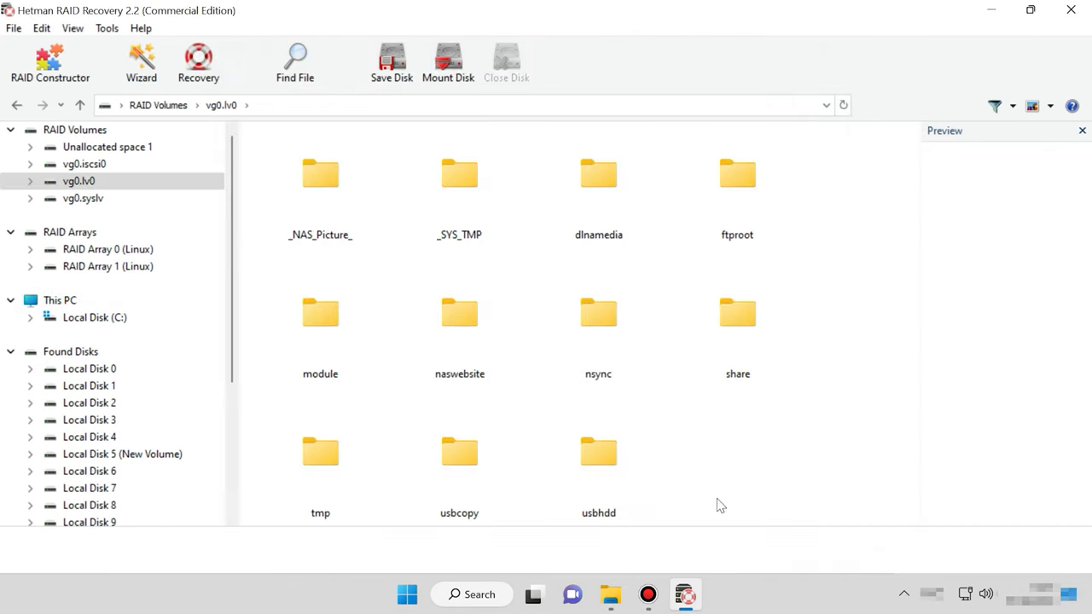
- In the share folder, select 025.jpg, 026.jpg and 027.jpg and recover them
{"action": "double_click", "coordinate": [743, 356]}
{"action": "scroll", "coordinate": [819, 404], "scroll_direction": "down", "scroll_amount": 3}
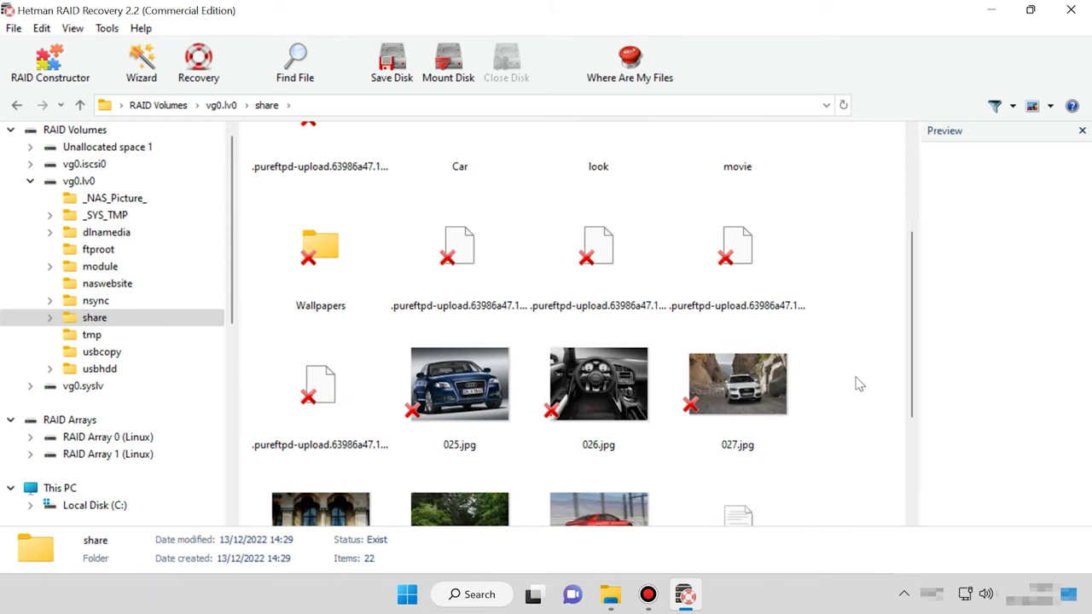
{"action": "left_click_drag", "start_coordinate": [864, 376], "coordinate": [393, 382]}
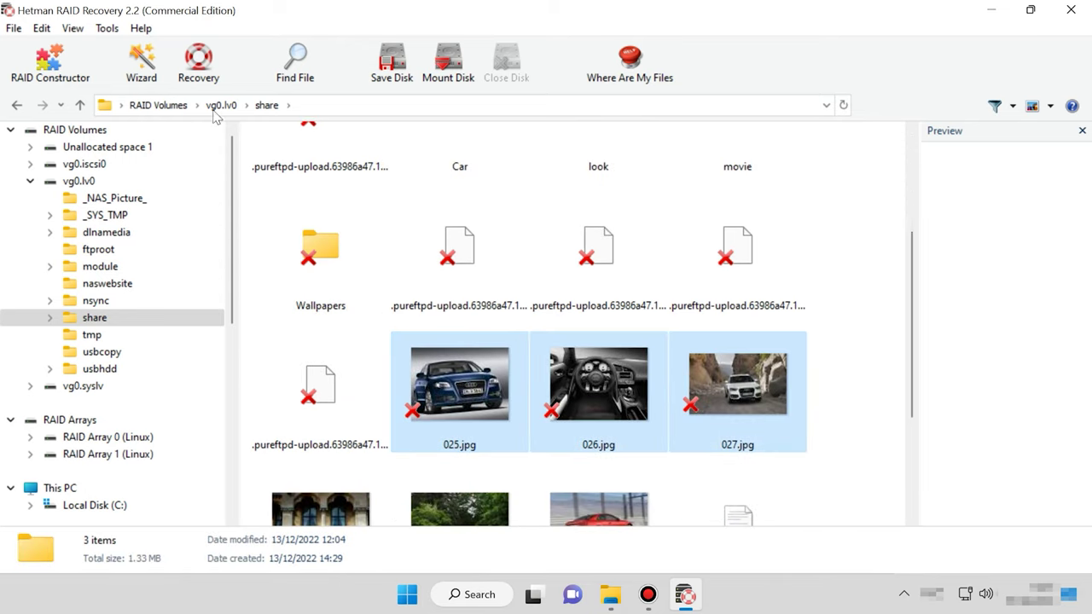
{"action": "left_click", "coordinate": [194, 78]}
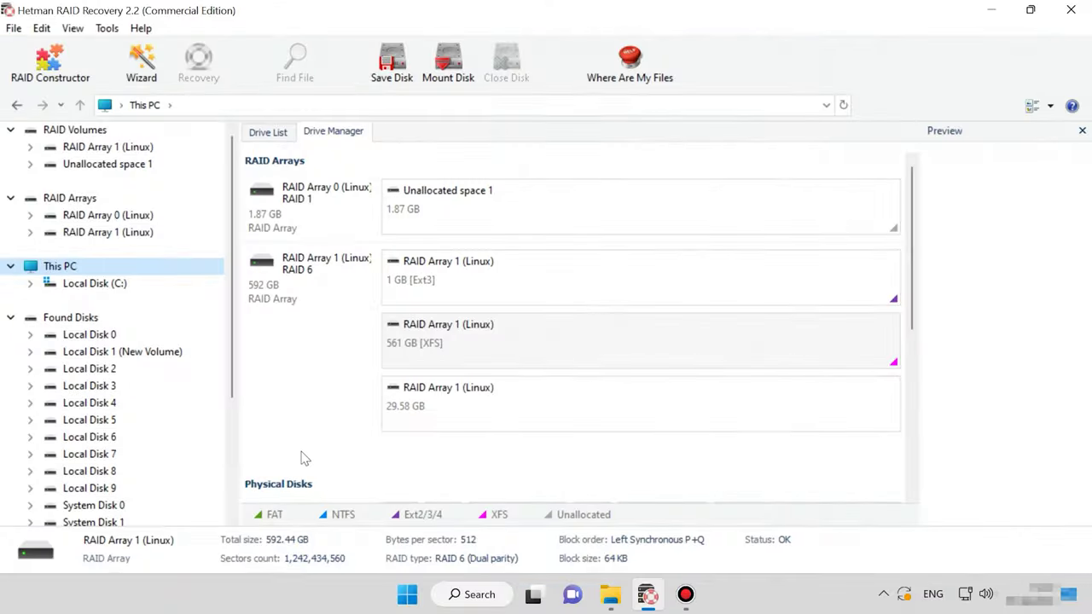
- Start a full-size disk image from the 561 GB XFS partition, saving to hard disk
{"action": "right_click", "coordinate": [605, 349]}
{"action": "left_click", "coordinate": [668, 386]}
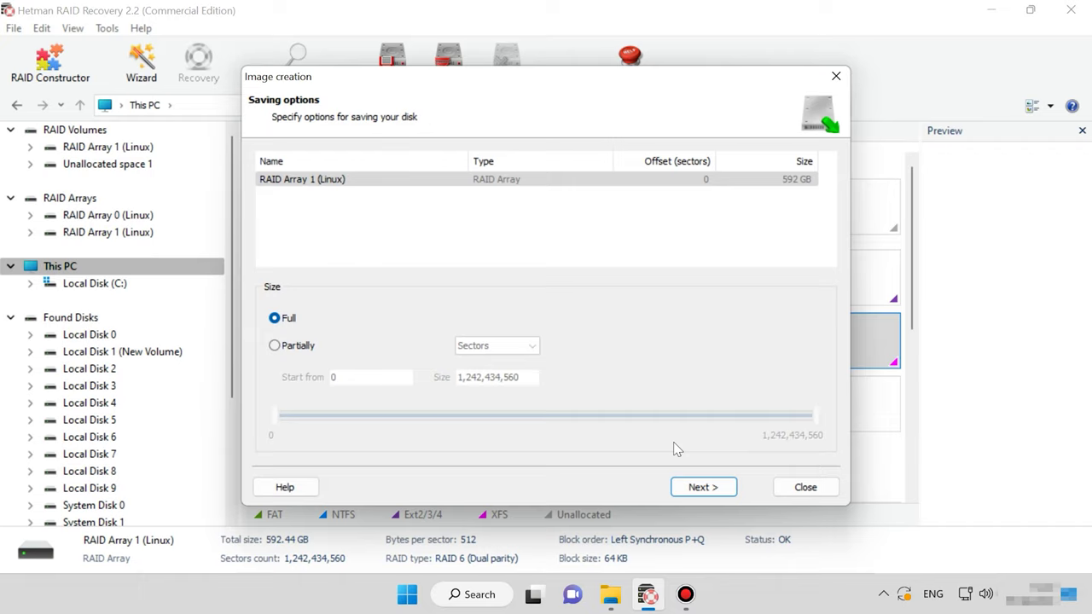
{"action": "left_click", "coordinate": [703, 488]}
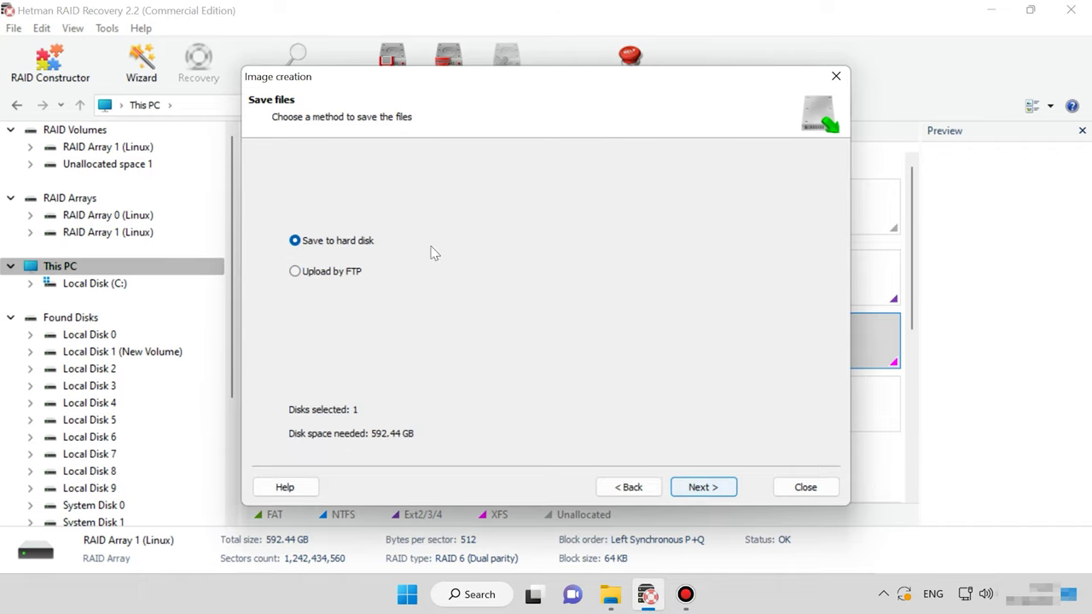
{"action": "left_click", "coordinate": [703, 491]}
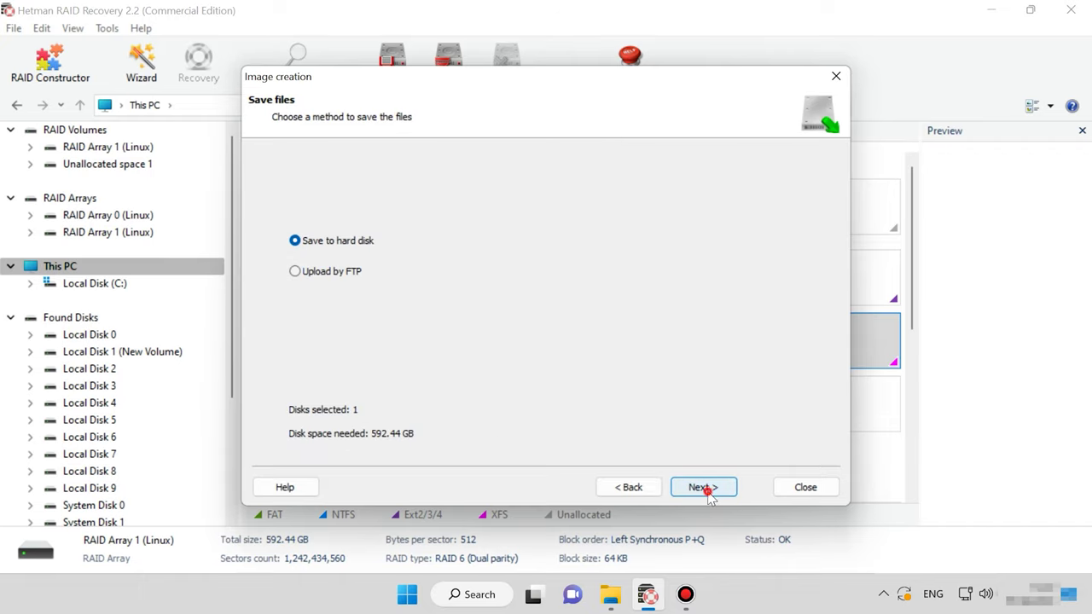